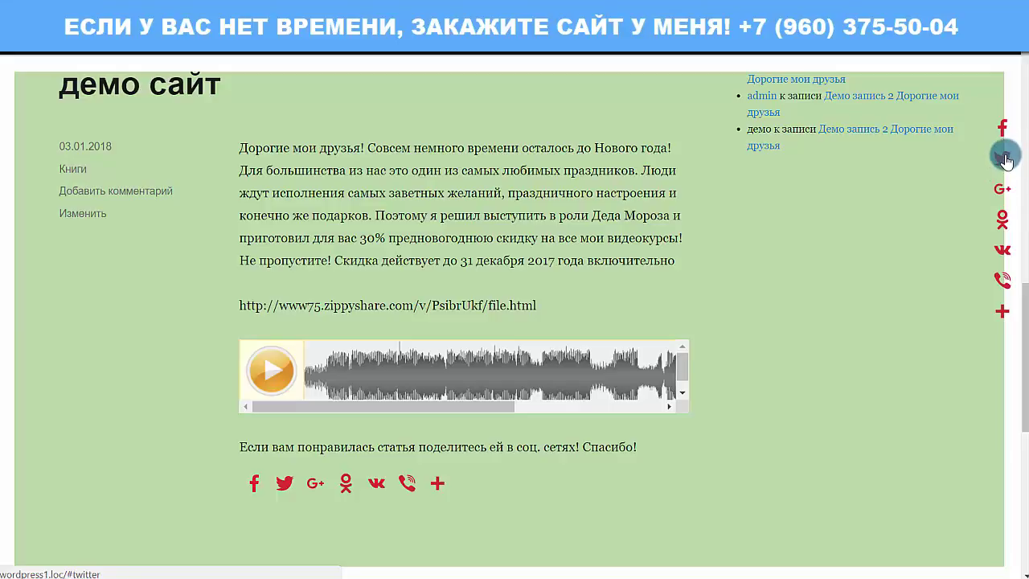
Scroll up and down through the demo site's front page.
mouse_move(1005, 289)
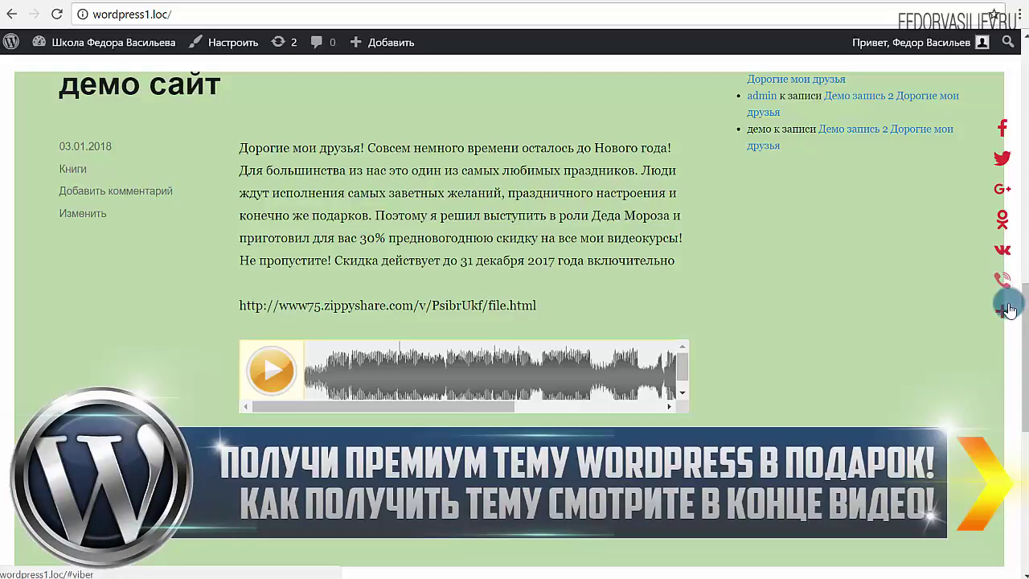
scroll(1011, 86, "up", 5)
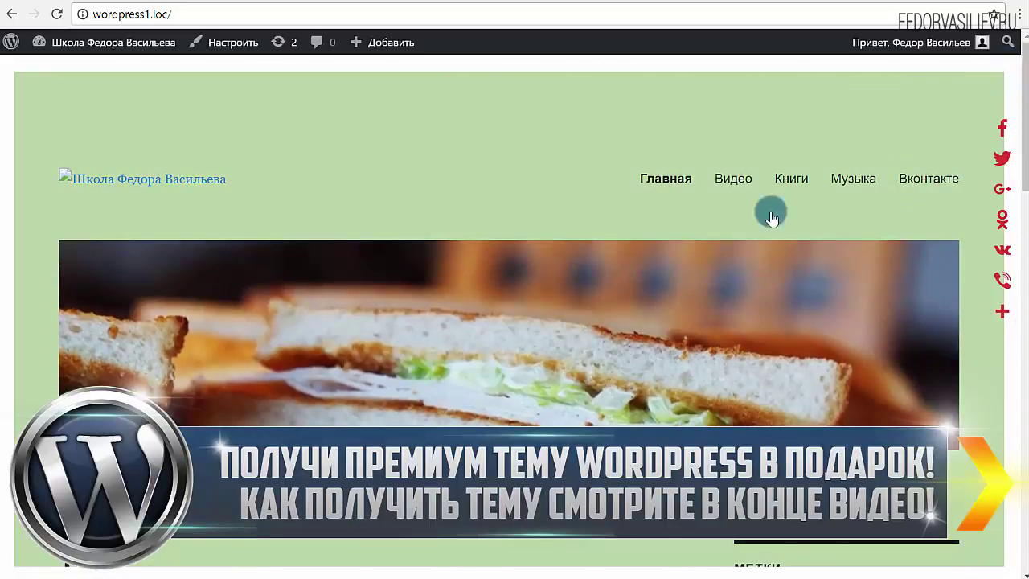
scroll(503, 316, "down", 5)
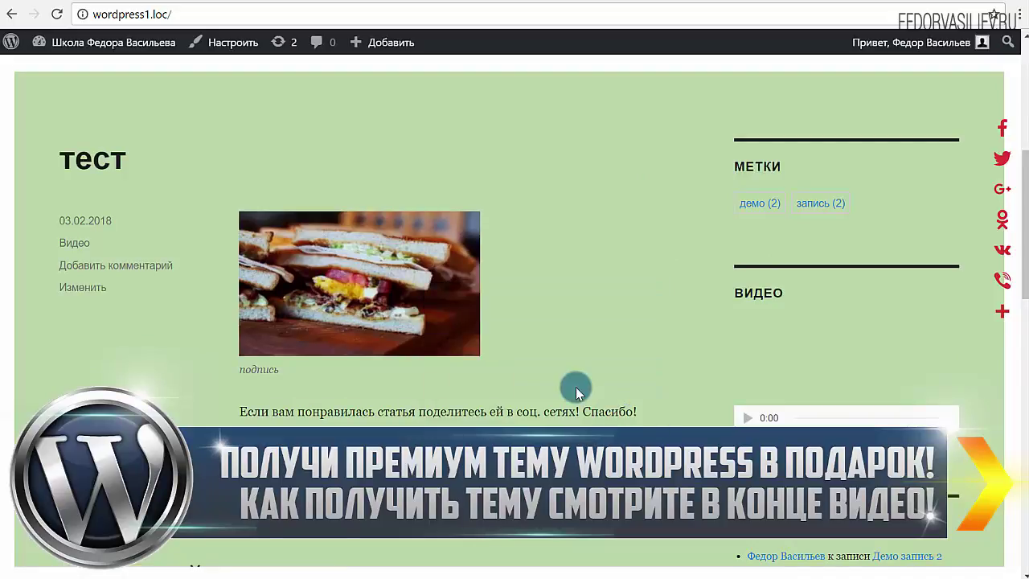
scroll(581, 372, "up", 5)
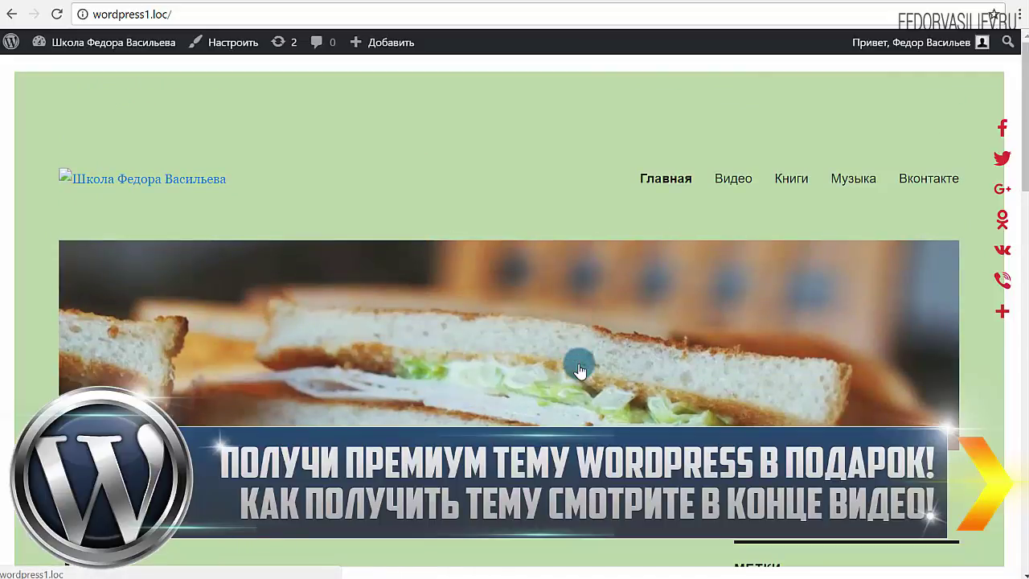
scroll(581, 370, "down", 2)
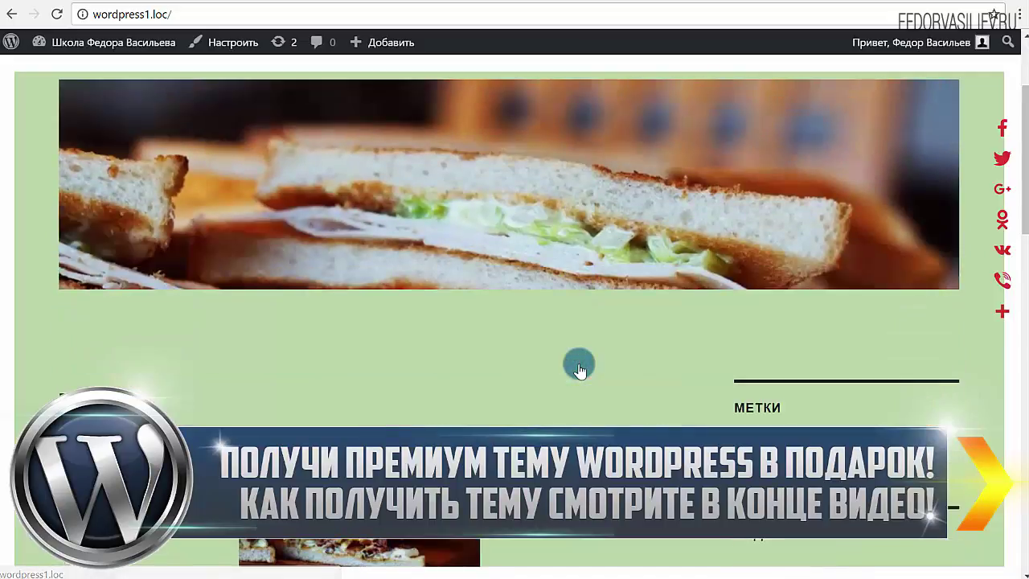
scroll(580, 370, "down", 2)
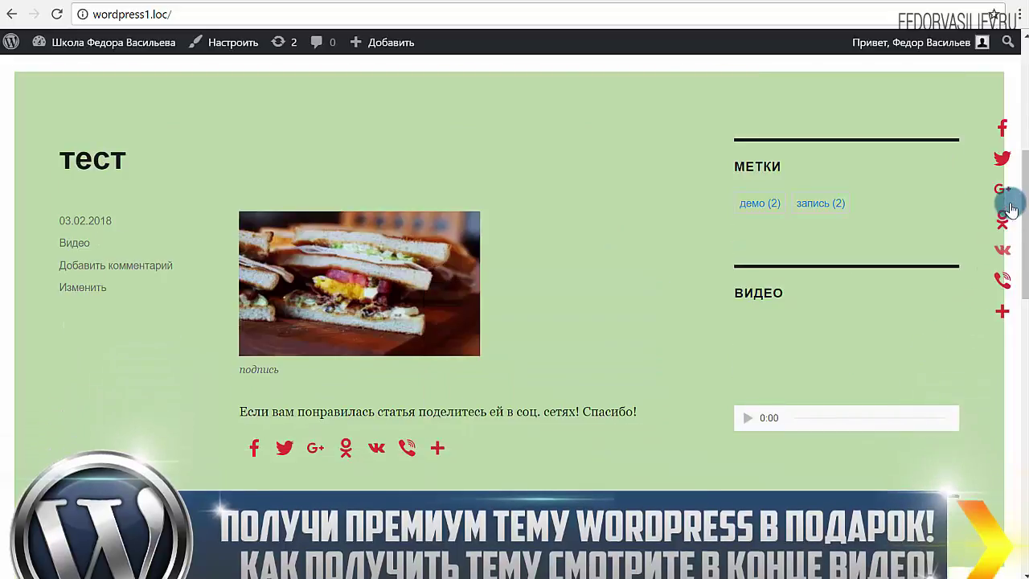
scroll(1011, 211, "up", 2)
scroll(1012, 241, "down", 4)
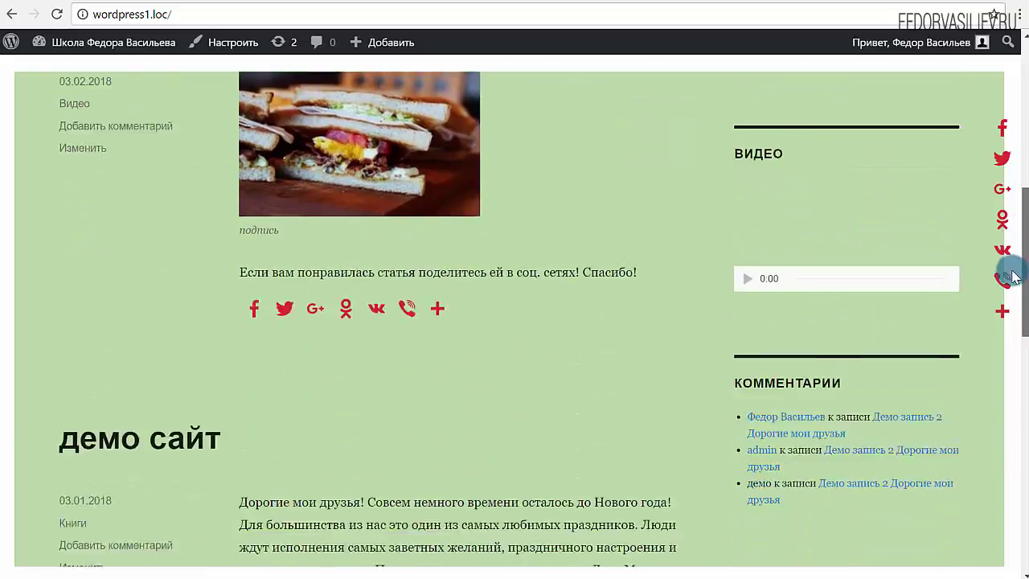
scroll(941, 306, "down", 1)
scroll(529, 308, "up", 4)
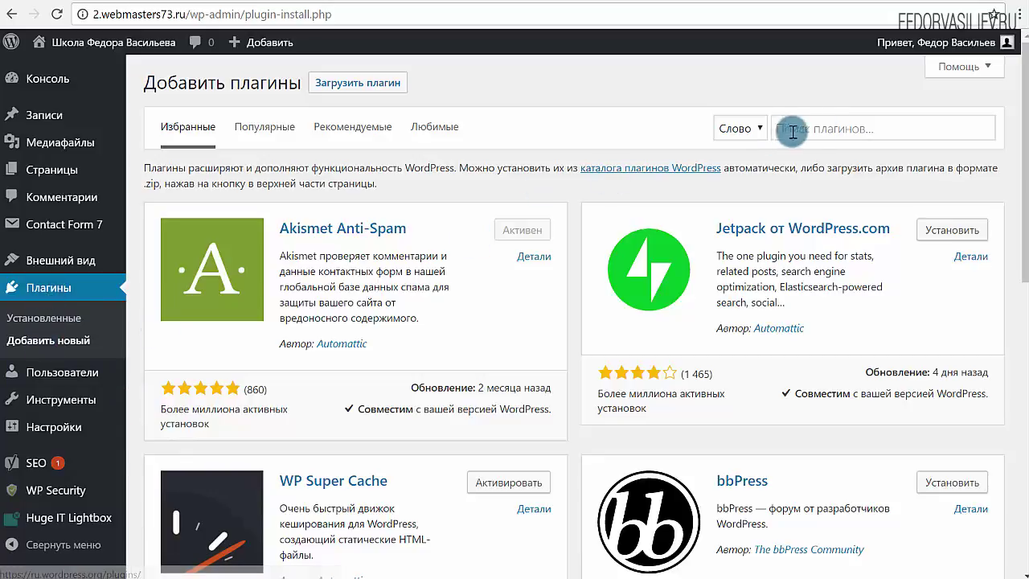
Search plugins for 'AddToAny Share Buttons', then install and activate it.
right_click(820, 129)
left_click(838, 222)
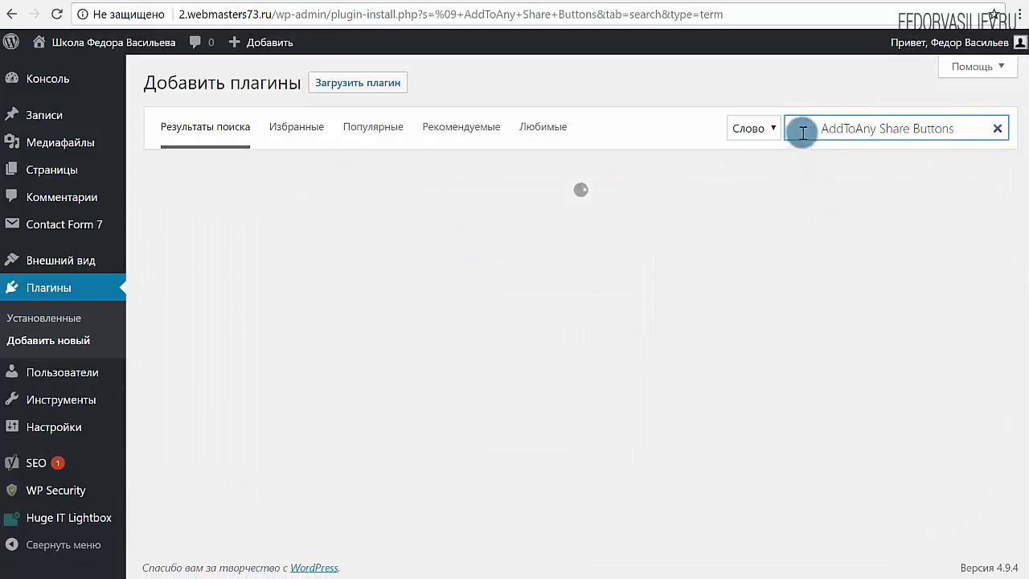
left_click(821, 131)
key("BackSpace")
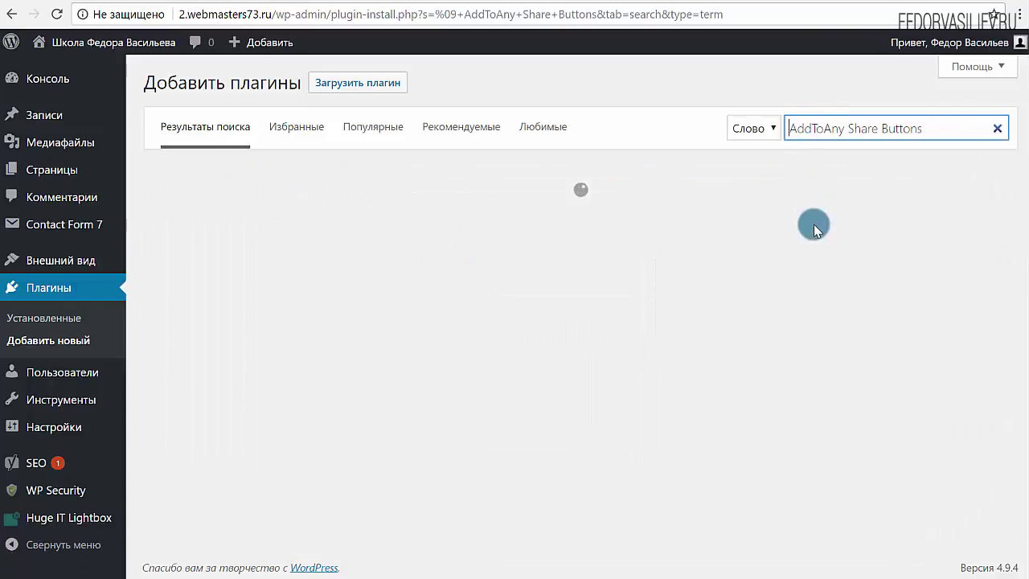
left_click_drag(931, 134, 760, 128)
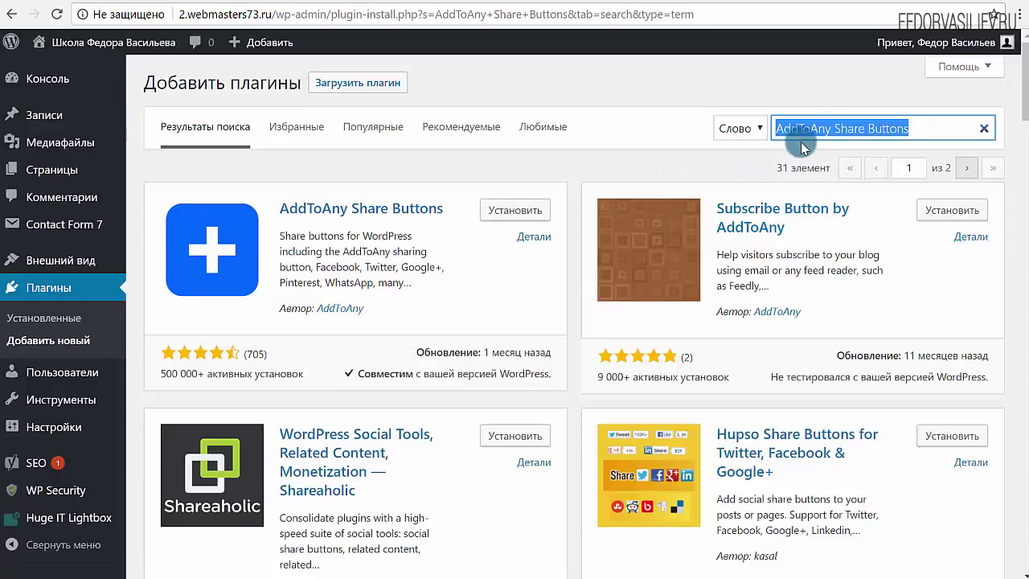
left_click_drag(930, 121, 760, 143)
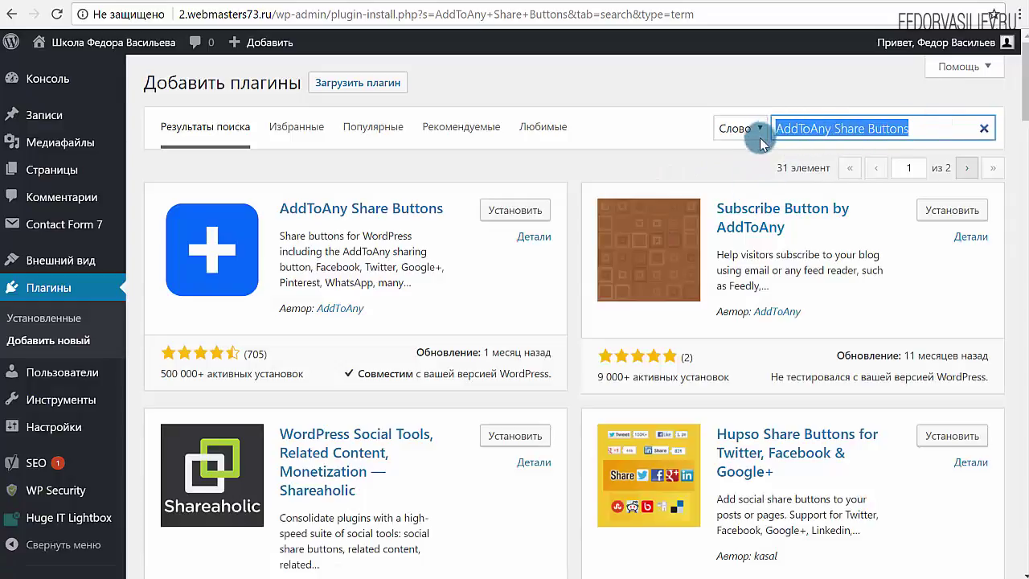
left_click(910, 129)
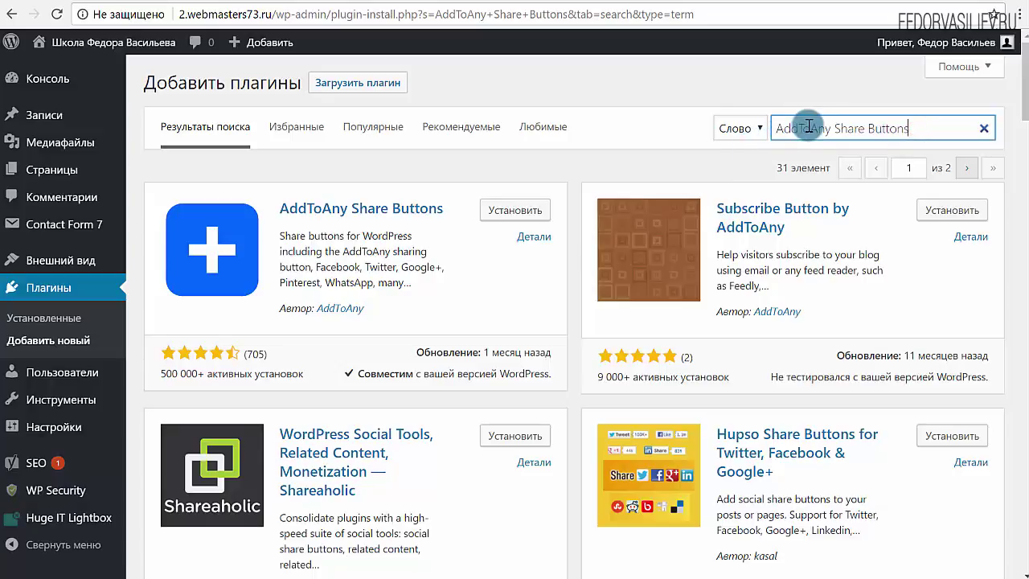
left_click_drag(924, 130, 748, 138)
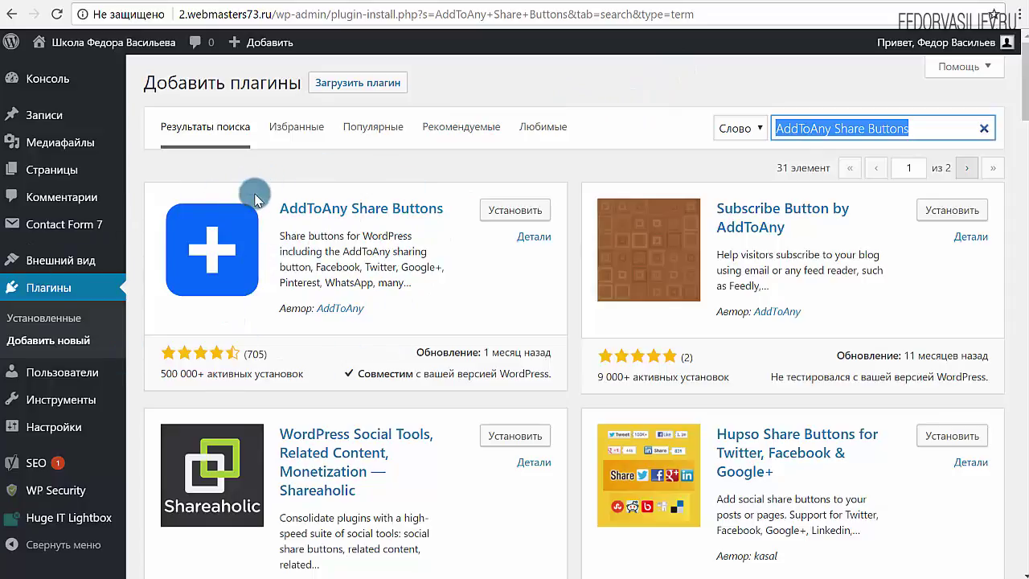
left_click(486, 210)
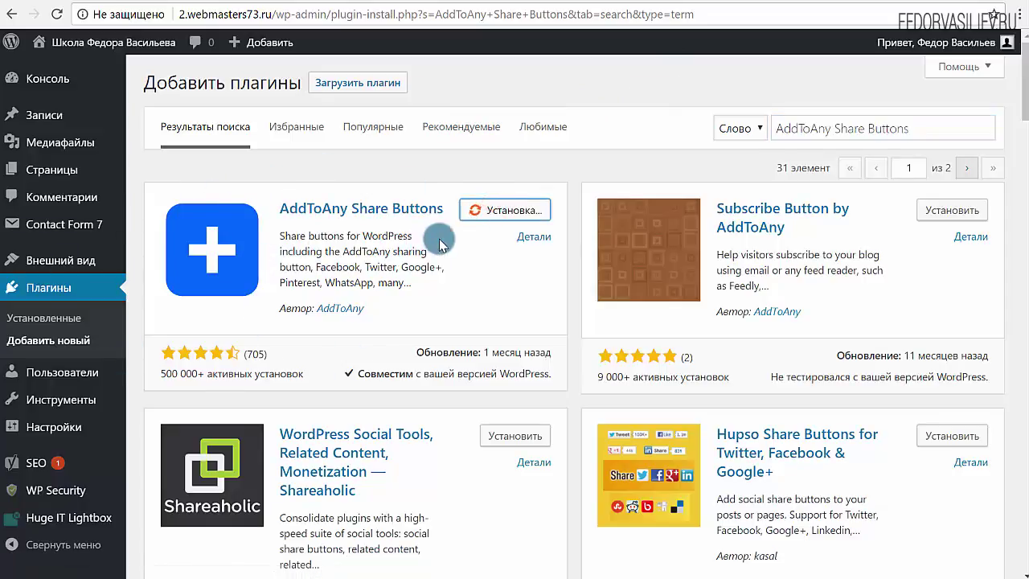
left_click(507, 210)
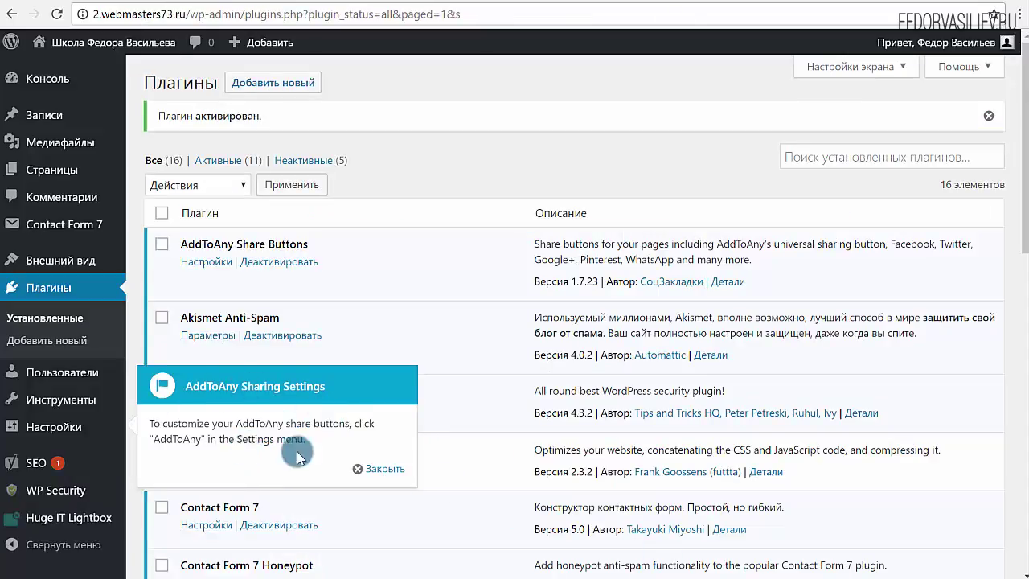
Dismiss the AddToAny tip and go to the AddToAny Share Settings page.
left_click(377, 468)
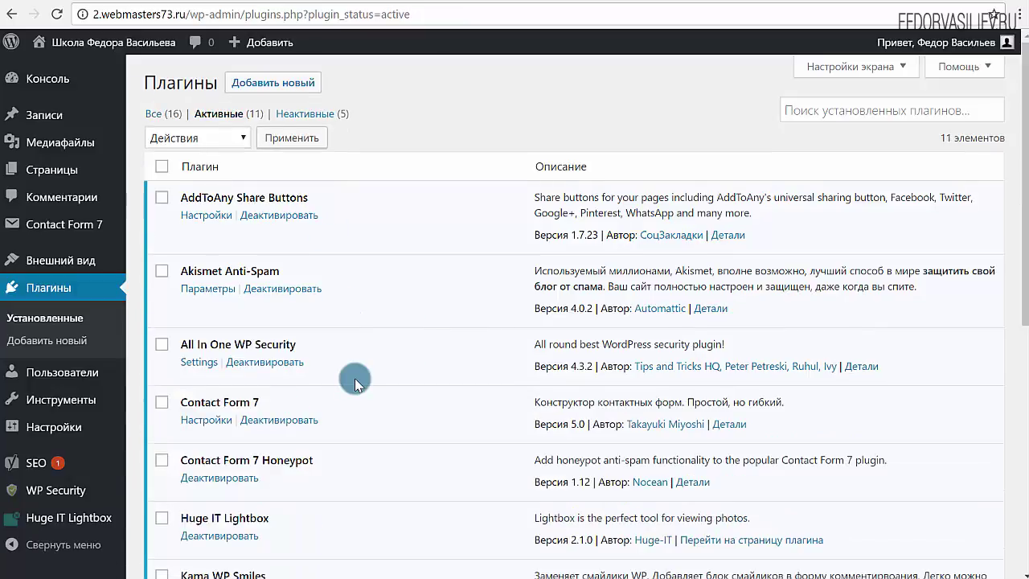
mouse_move(62, 428)
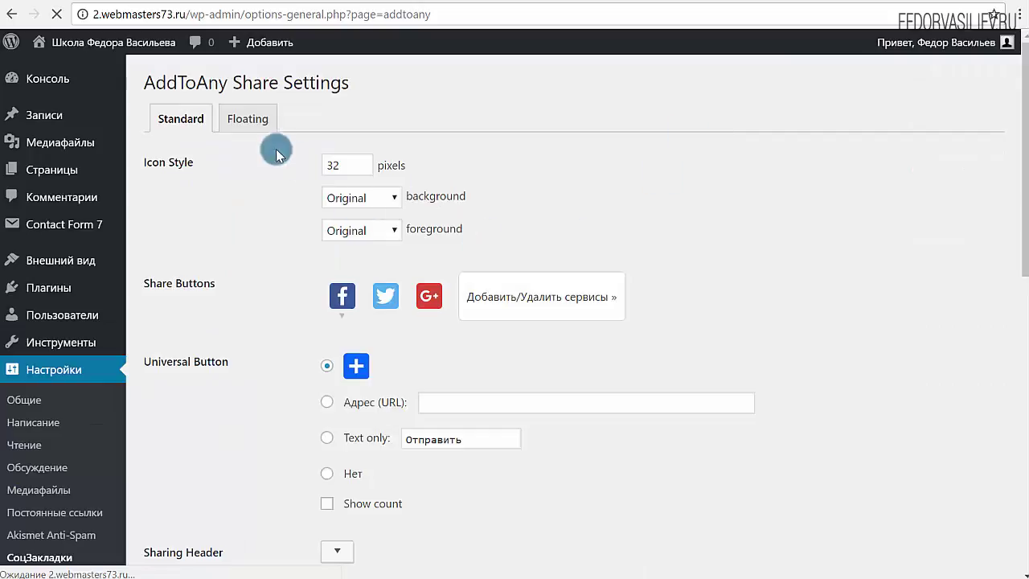
scroll(278, 223, "down", 3)
scroll(277, 224, "up", 3)
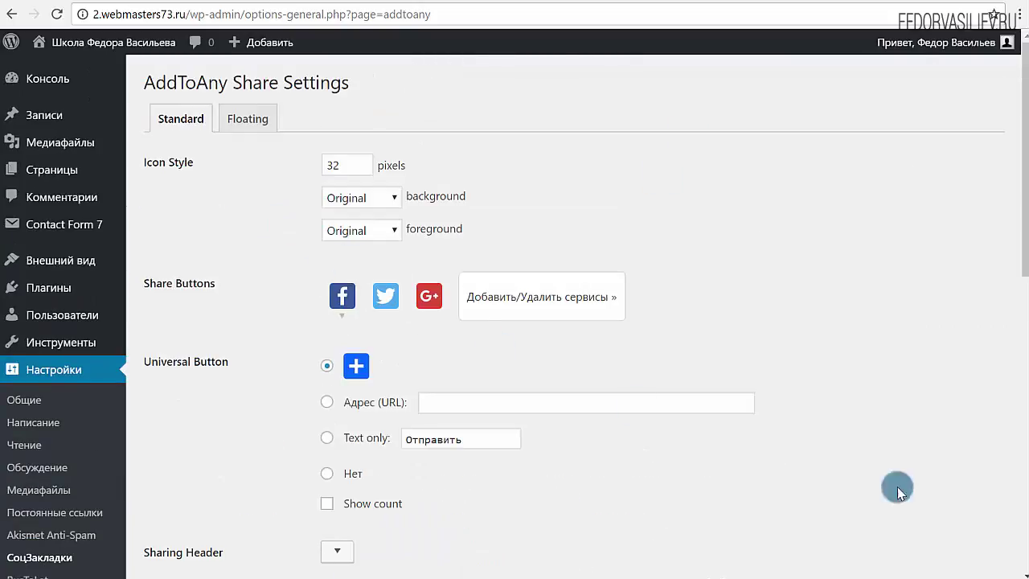
left_click(631, 5)
scroll(560, 78, "up", 4)
left_click(57, 15)
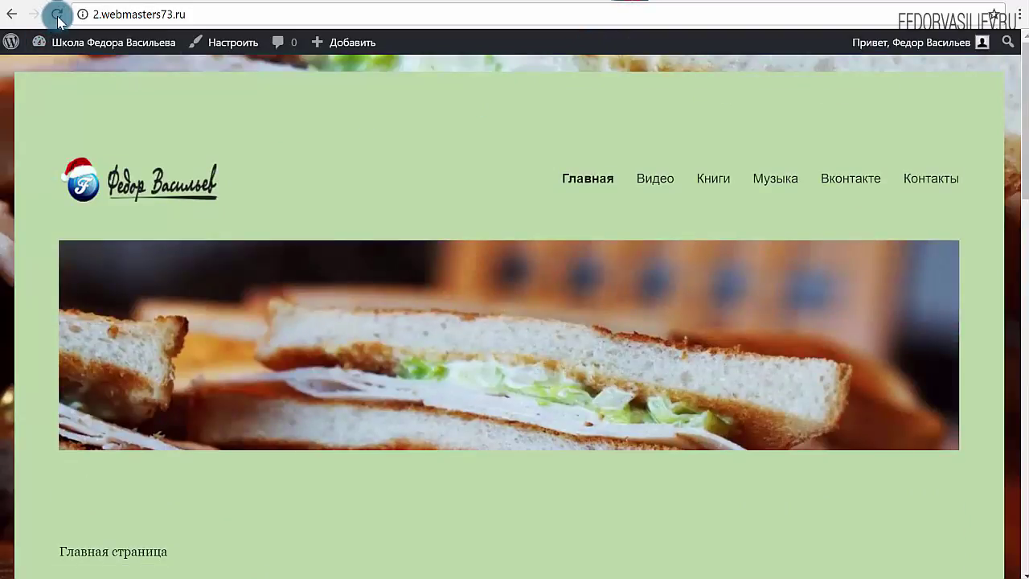
scroll(400, 201, "down", 9)
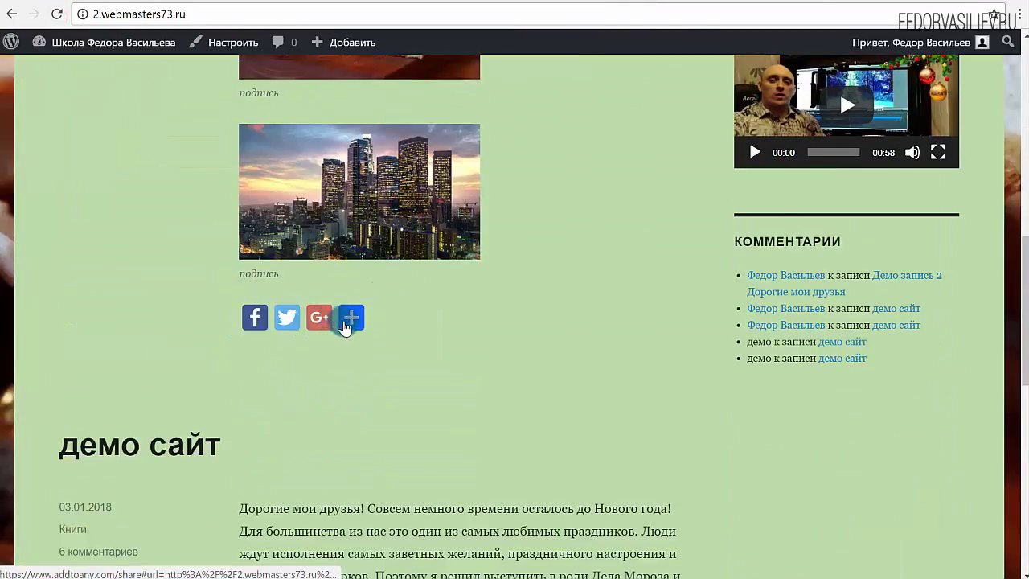
mouse_move(352, 324)
scroll(271, 340, "up", 10)
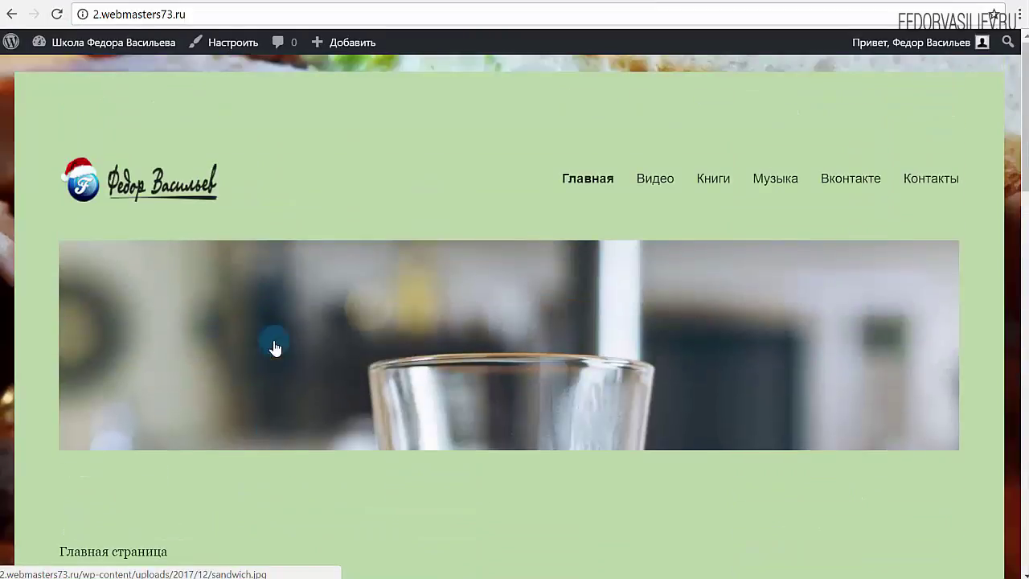
scroll(274, 347, "down", 3)
scroll(273, 347, "down", 5)
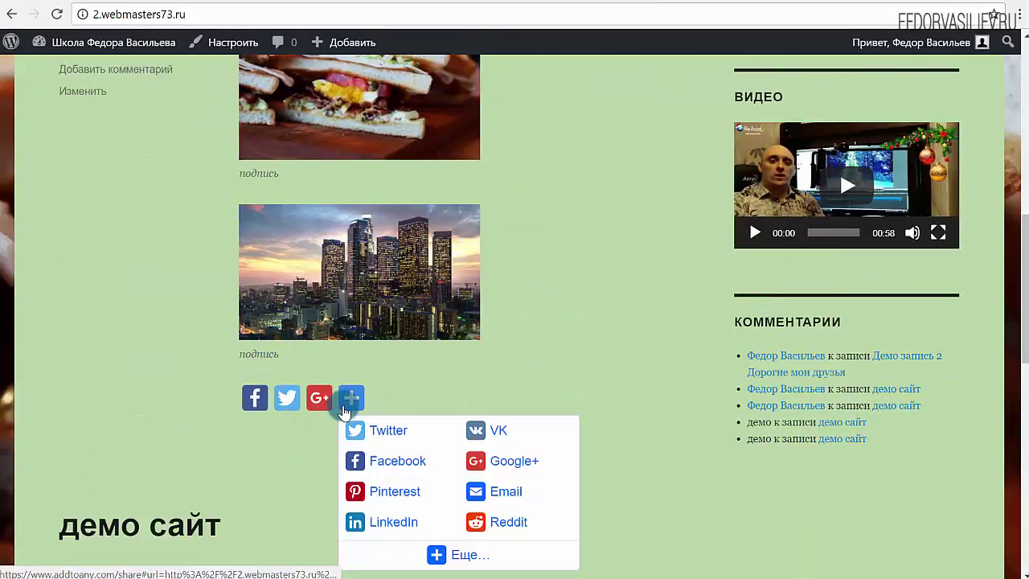
scroll(235, 358, "up", 4)
scroll(131, 282, "up", 4)
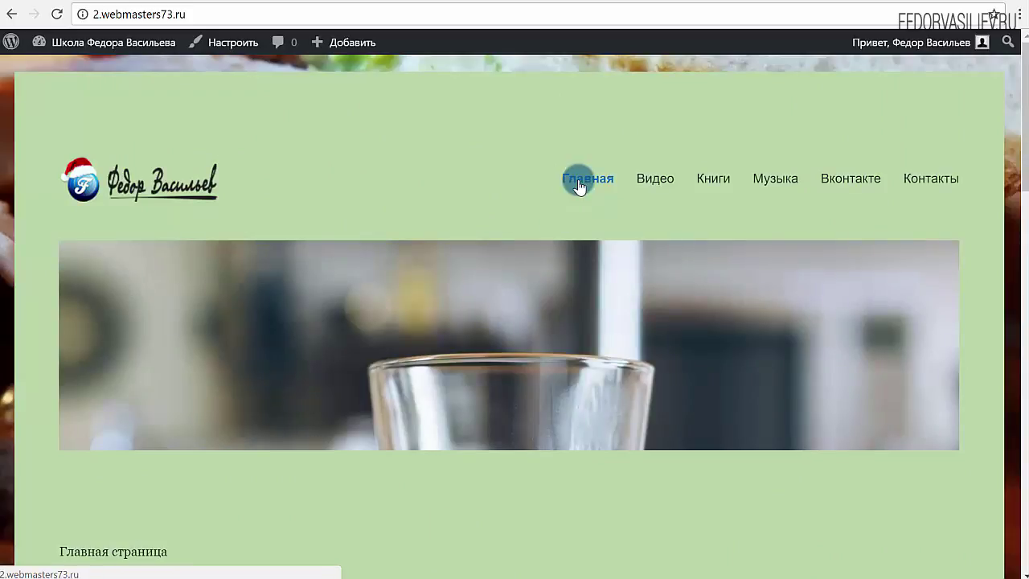
scroll(255, 313, "down", 17)
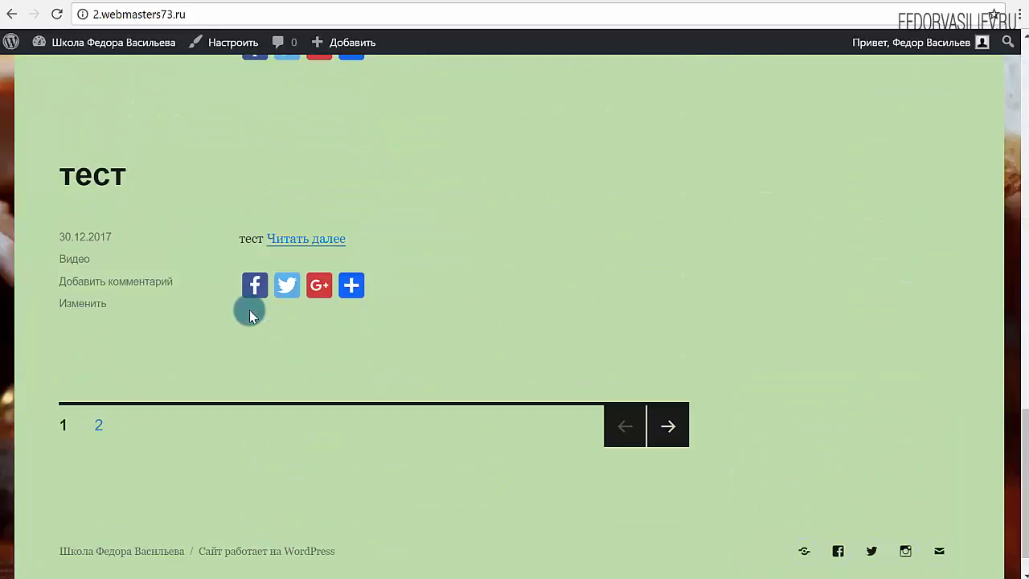
scroll(301, 339, "up", 8)
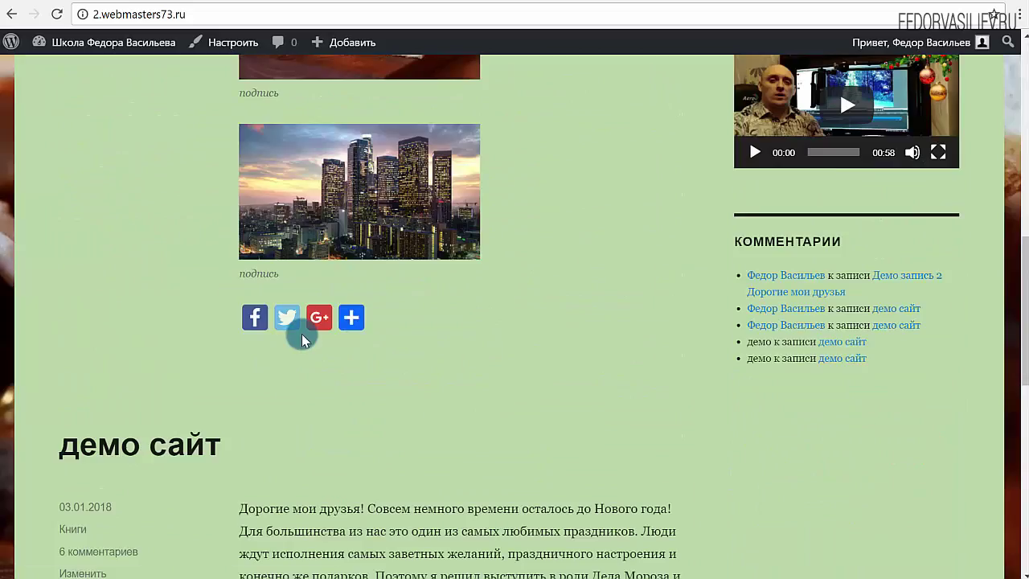
scroll(301, 339, "up", 1)
scroll(322, 361, "up", 4)
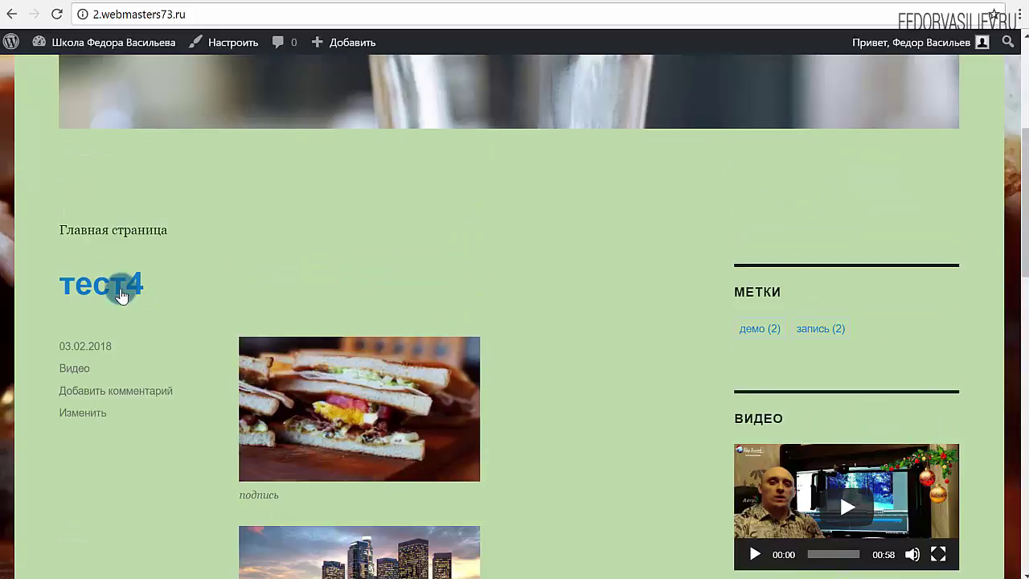
left_click(120, 296)
scroll(321, 298, "down", 10)
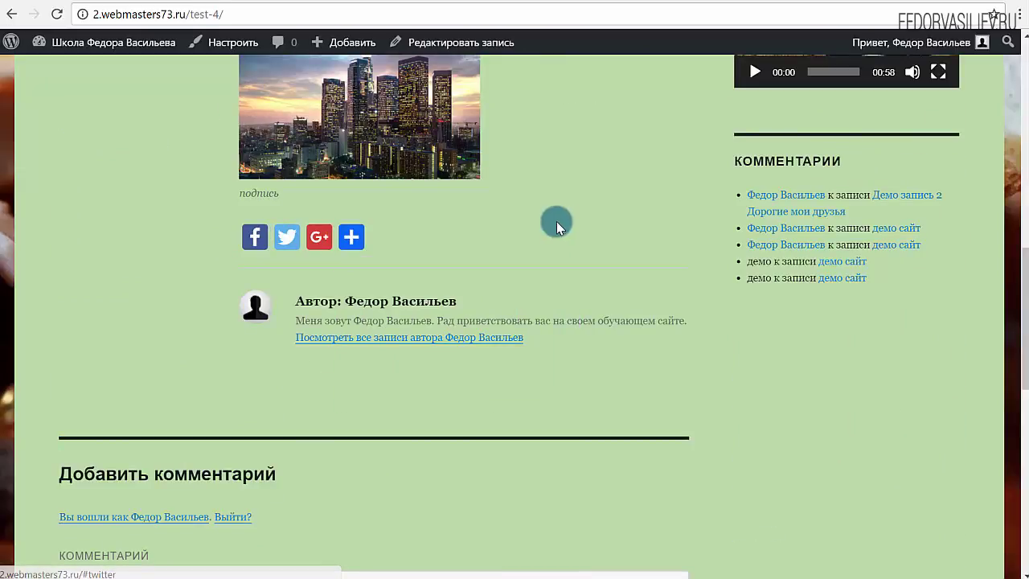
scroll(556, 221, "up", 5)
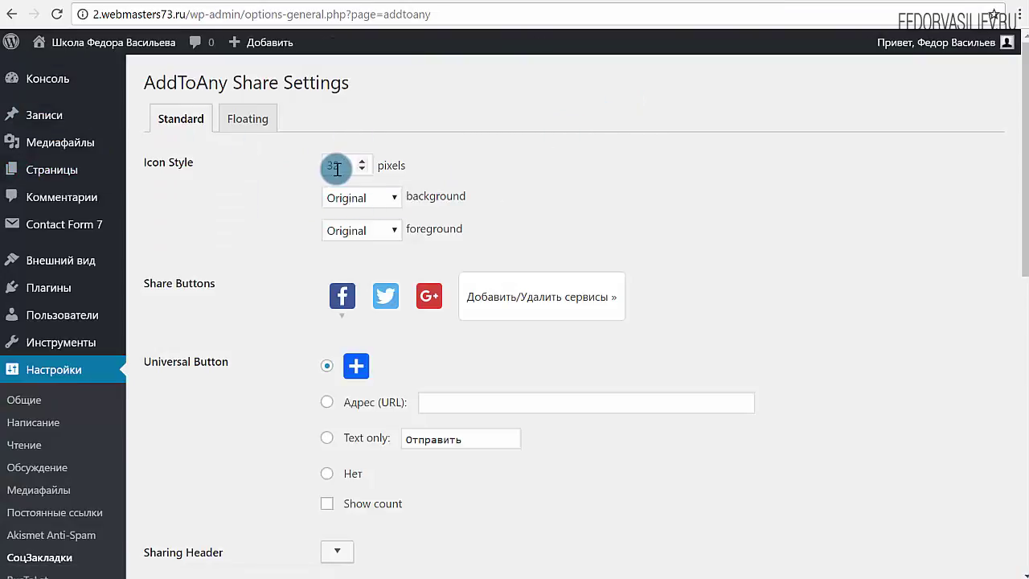
Set the share icon size to 30 pixels and save the AddToAny settings.
double_click(363, 162)
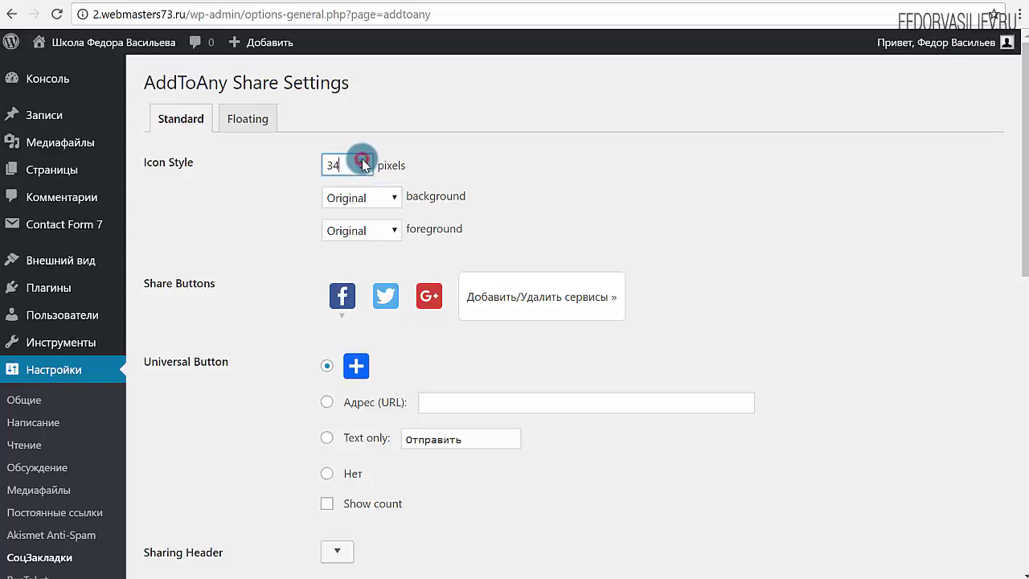
scroll(356, 230, "down", 15)
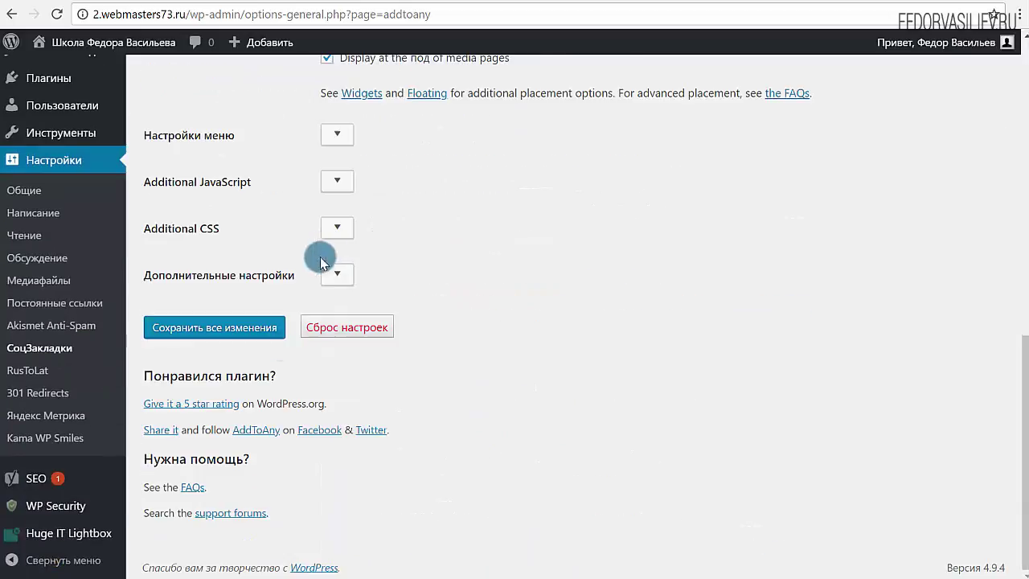
left_click(196, 328)
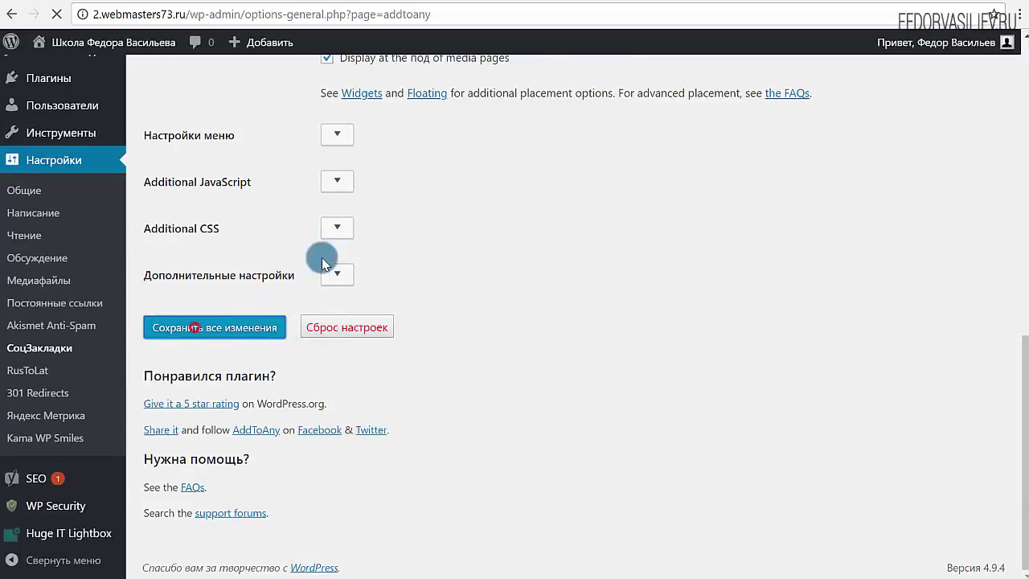
Reload the test post to check the smaller share buttons, then return to settings.
key("ctrl+Tab")
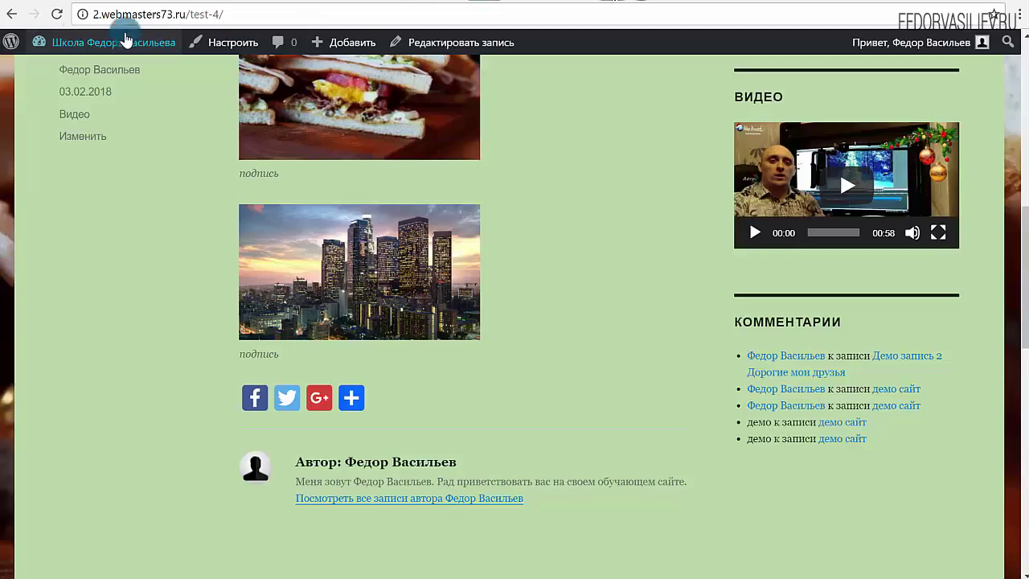
left_click(62, 18)
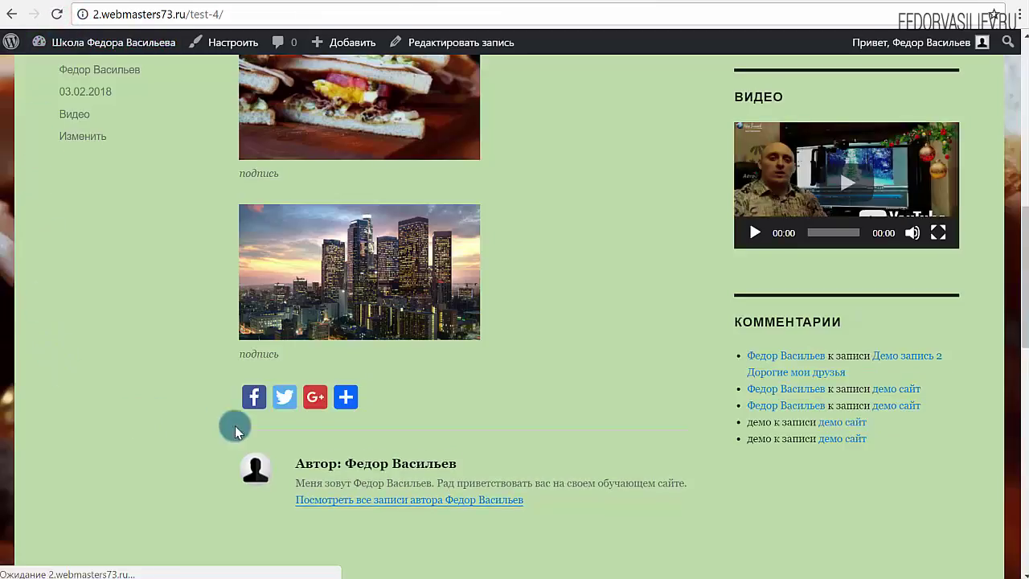
mouse_move(361, 399)
left_click(538, 2)
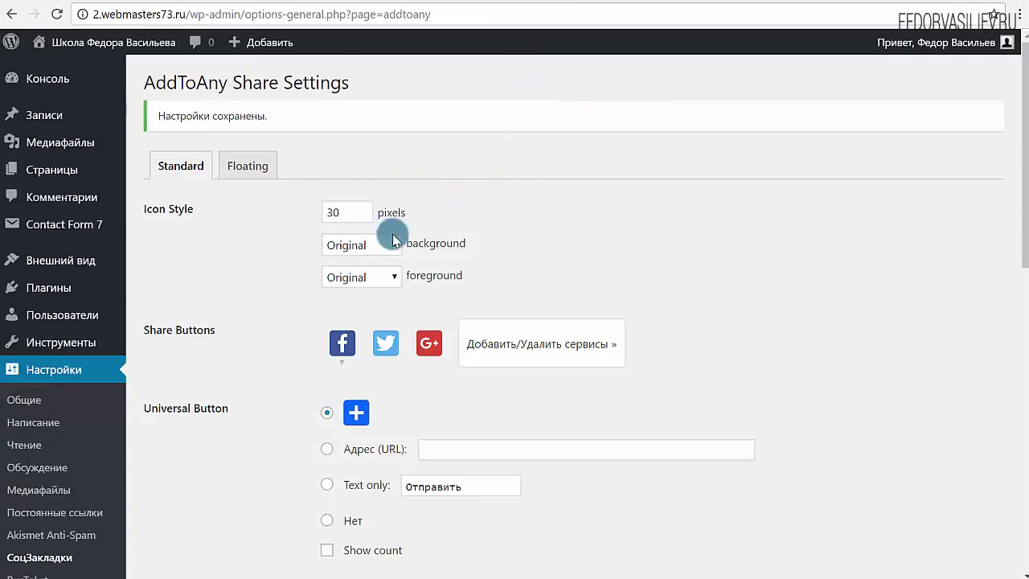
Set the icon background to Transparent and save the settings.
left_click_drag(482, 250, 404, 243)
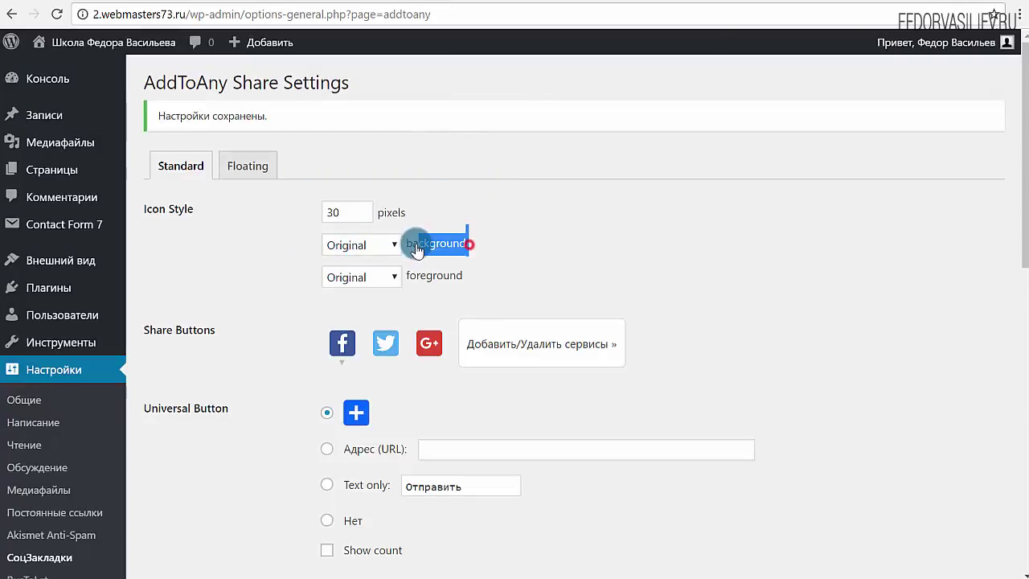
left_click(549, 252)
left_click(358, 246)
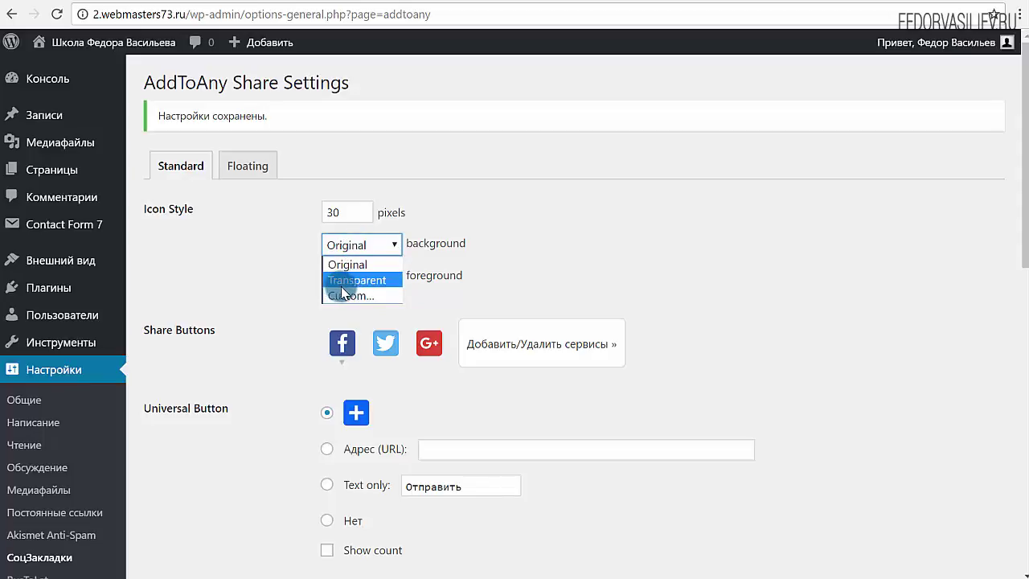
left_click(368, 281)
scroll(305, 322, "down", 8)
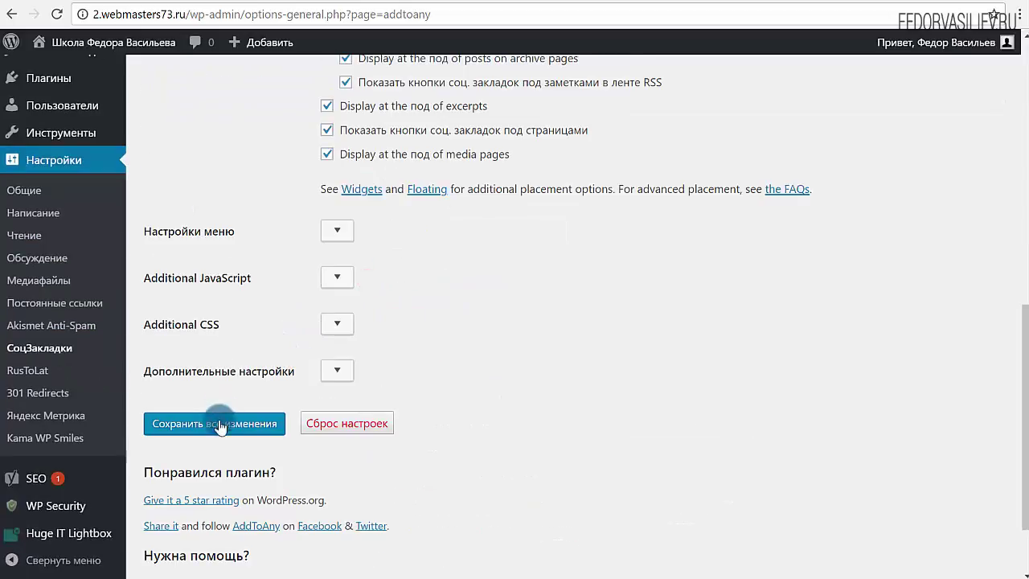
left_click(215, 422)
Reload the тест4 post to see the transparent icons, then return to settings.
left_click(661, 8)
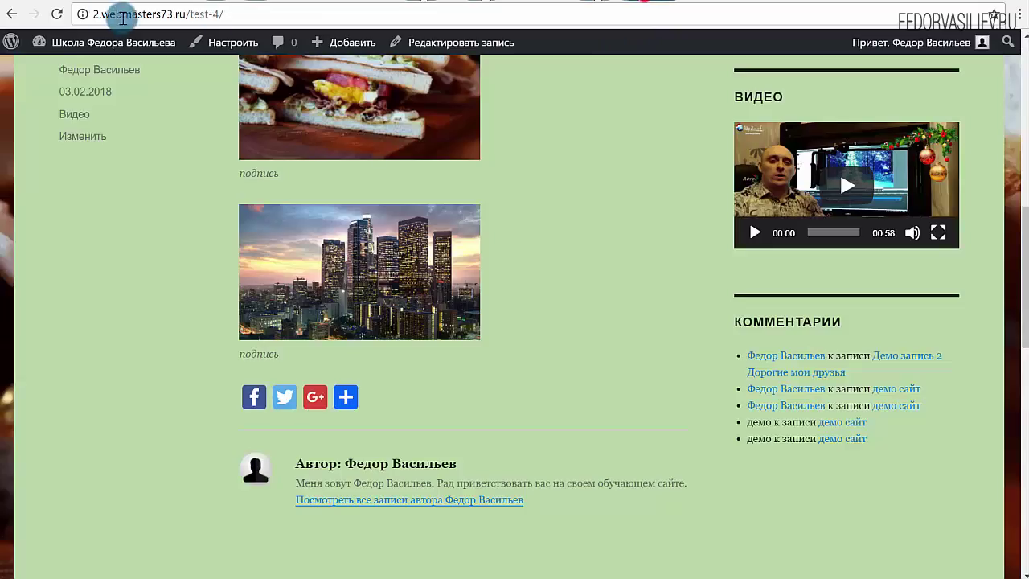
left_click(61, 13)
scroll(120, 201, "down", 2)
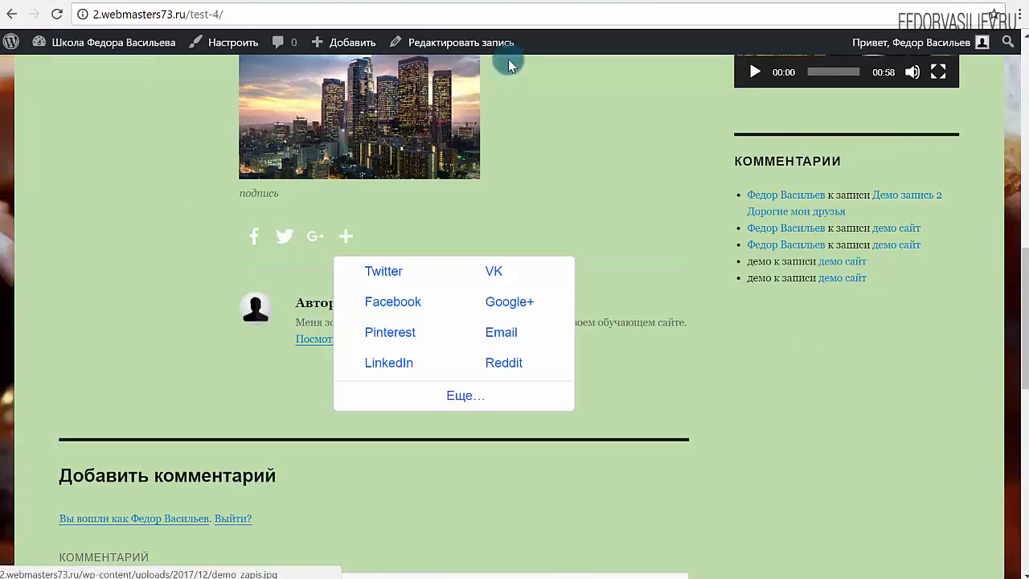
left_click(532, 4)
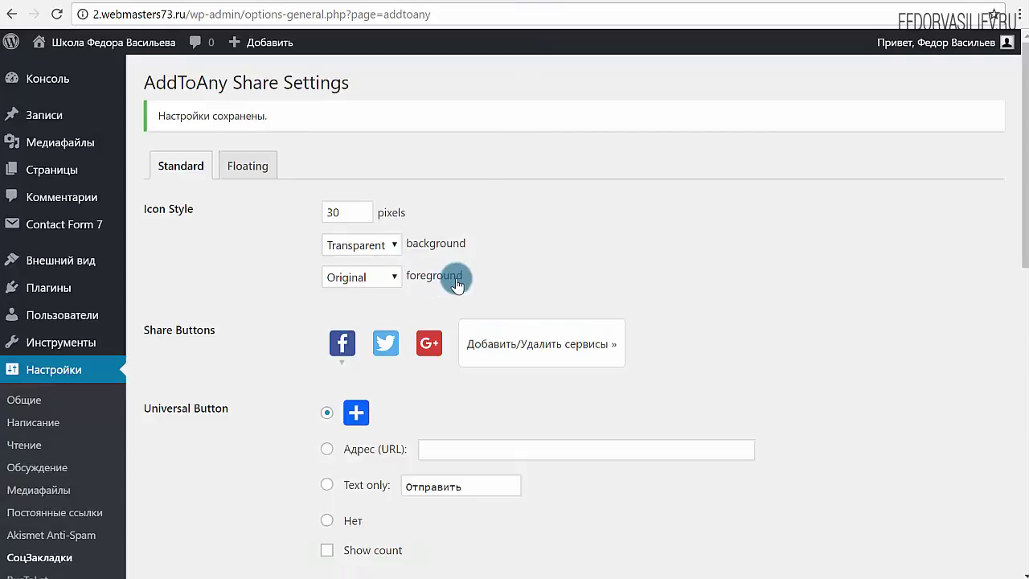
Set the icon foreground to a custom blue #1e73be and save the settings.
left_click(387, 285)
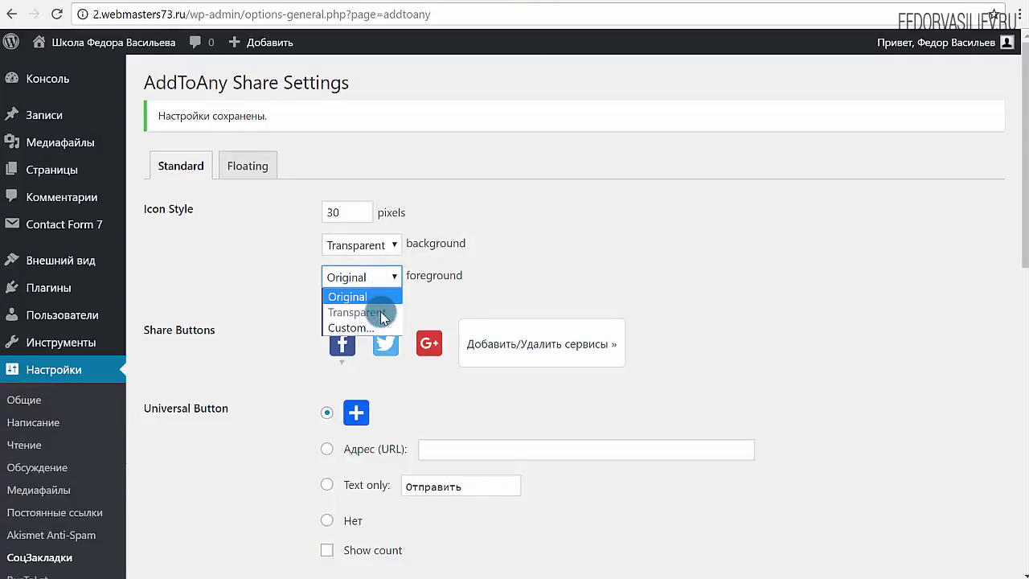
left_click(360, 326)
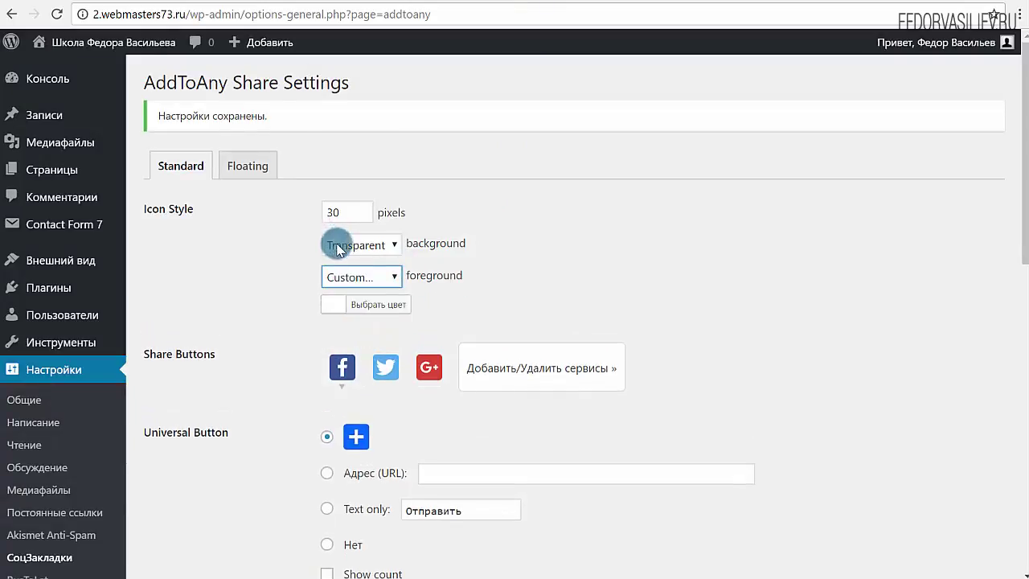
left_click(332, 310)
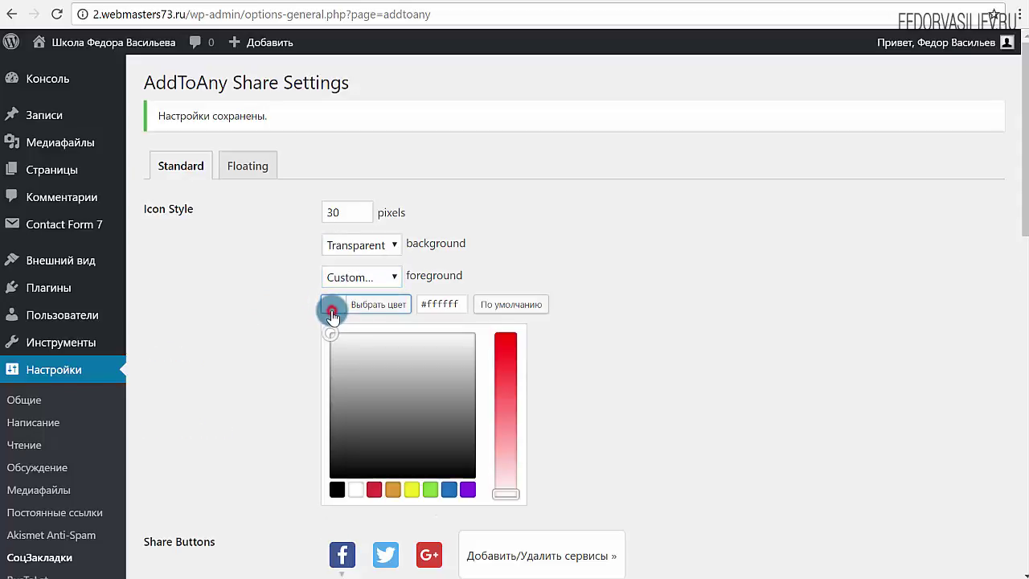
left_click(448, 490)
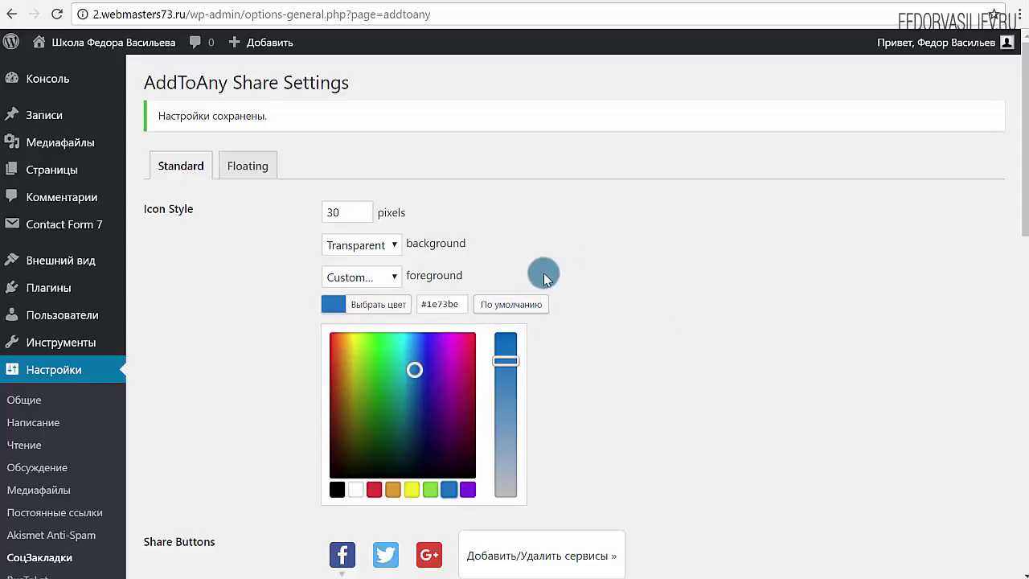
scroll(643, 291, "down", 10)
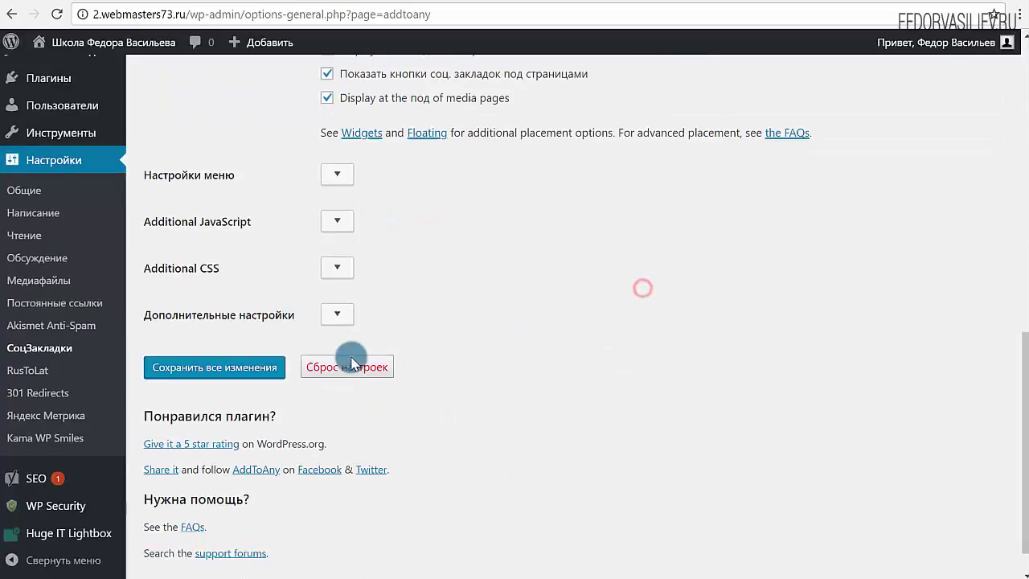
left_click(251, 369)
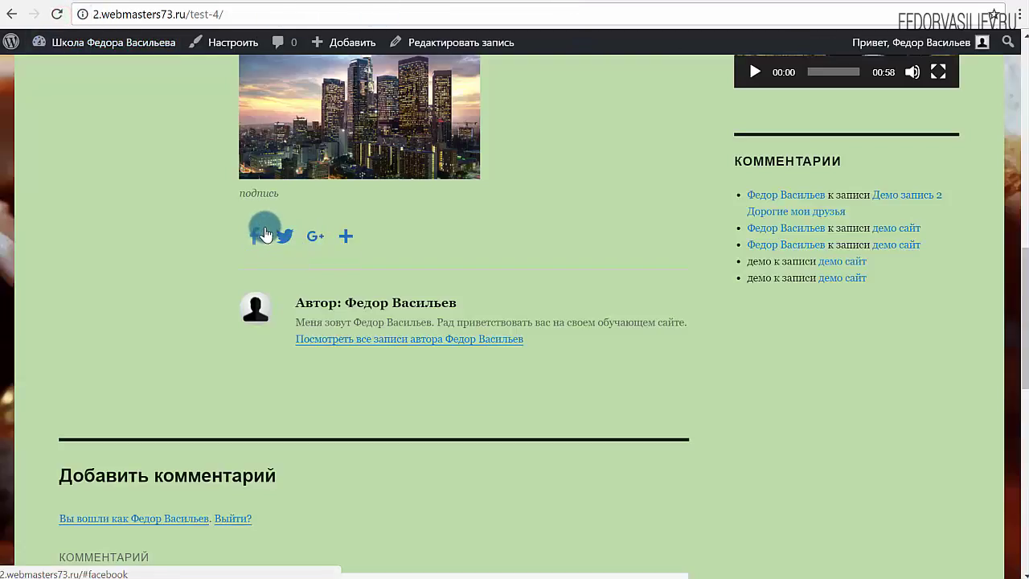
Scroll the test post, then go back to the blog homepage to view the share icons.
scroll(533, 291, "up", 7)
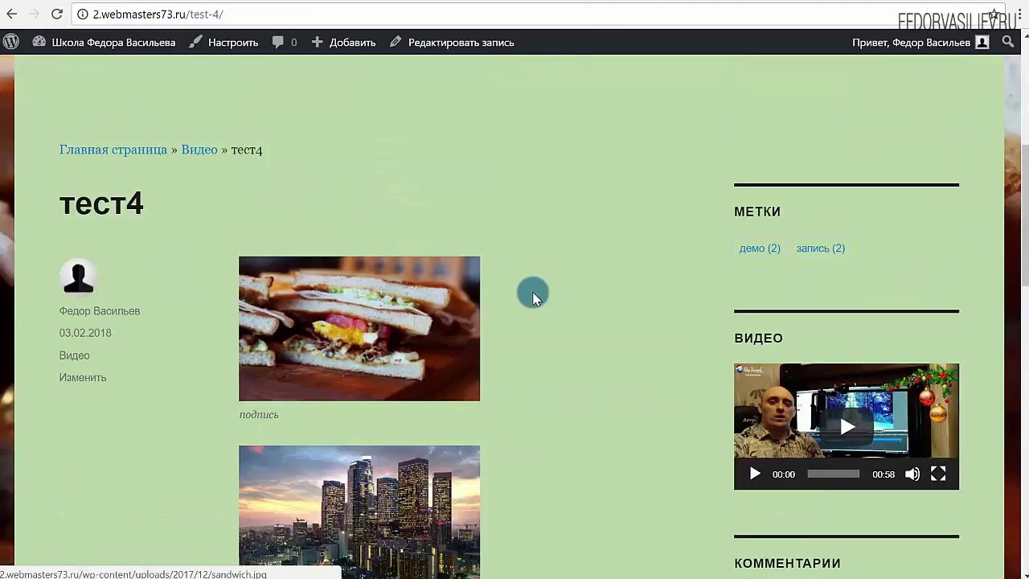
scroll(527, 286, "down", 6)
scroll(420, 278, "up", 3)
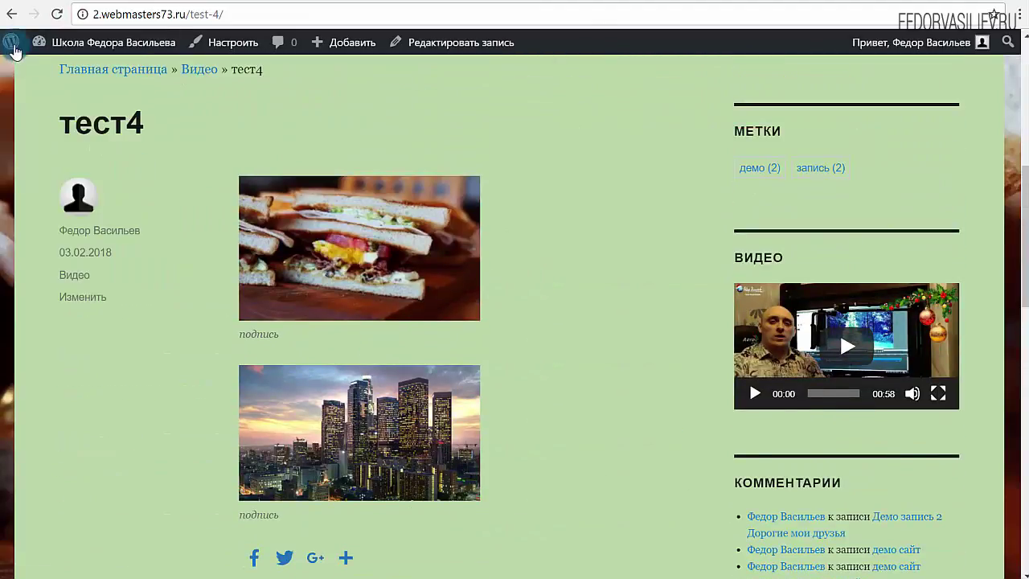
left_click(13, 14)
scroll(382, 241, "up", 2)
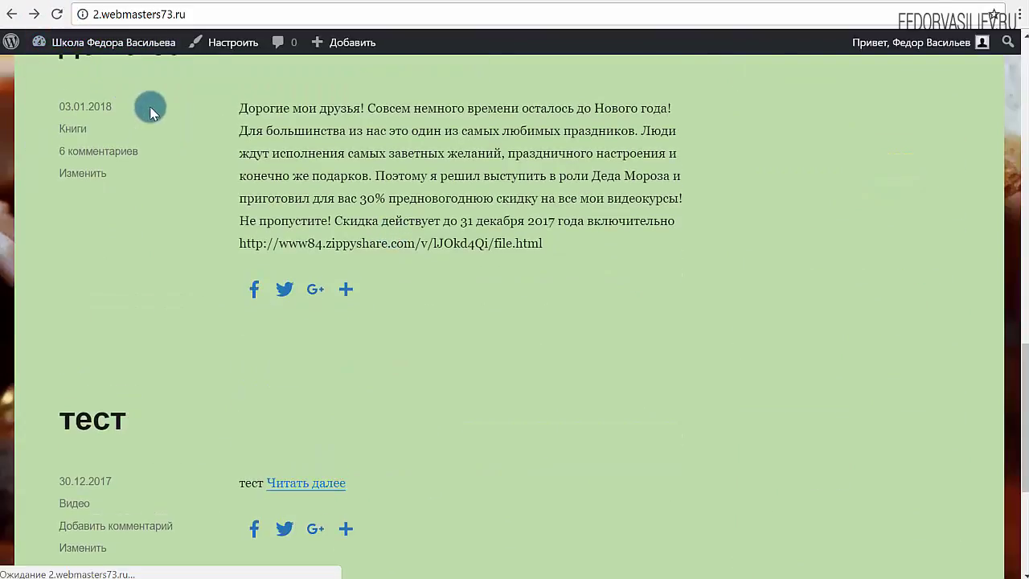
scroll(453, 204, "down", 2)
scroll(441, 340, "up", 4)
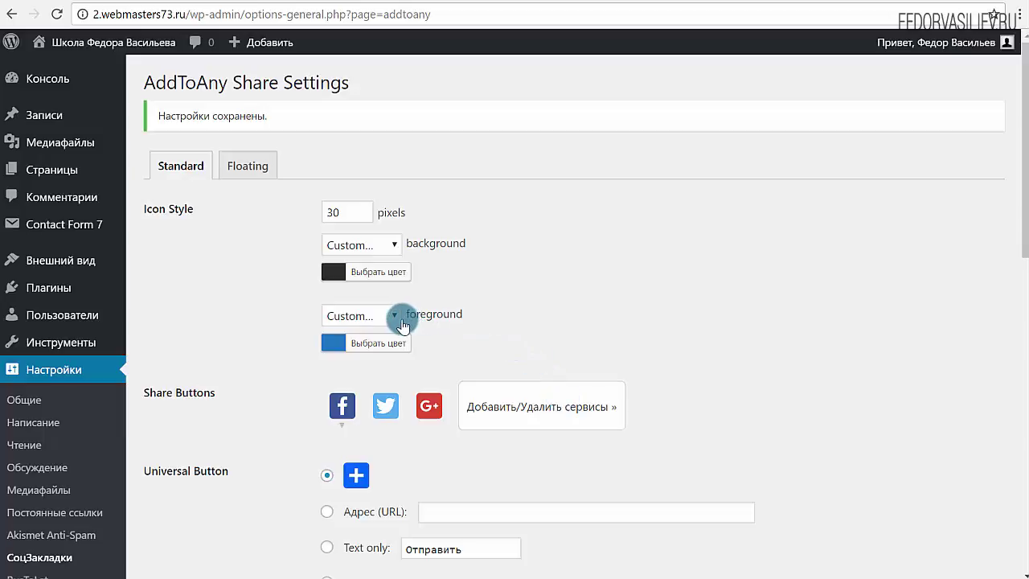
Set the custom icon background colour to white #ffffff and save the settings.
left_click(381, 246)
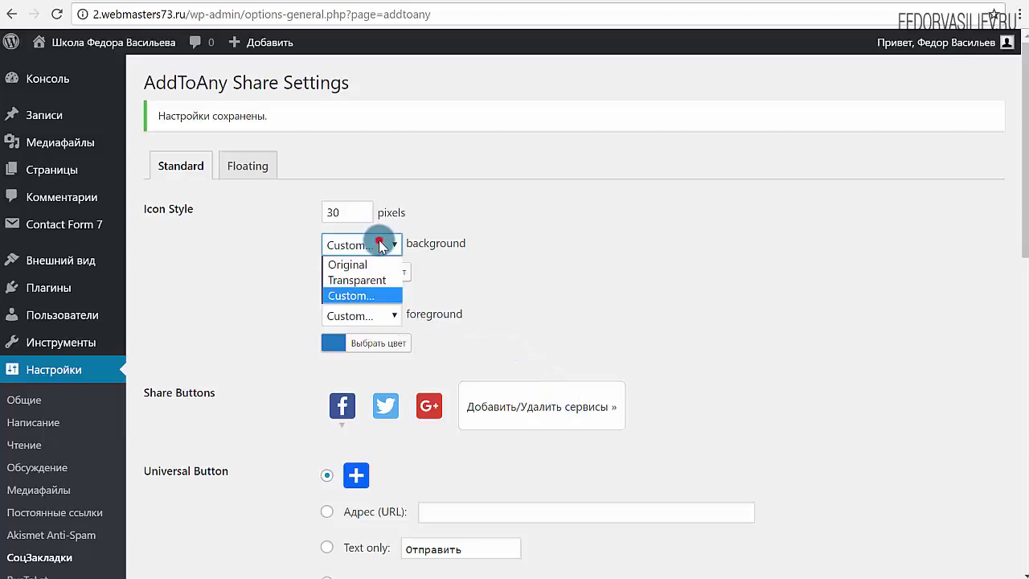
left_click(470, 280)
left_click(333, 277)
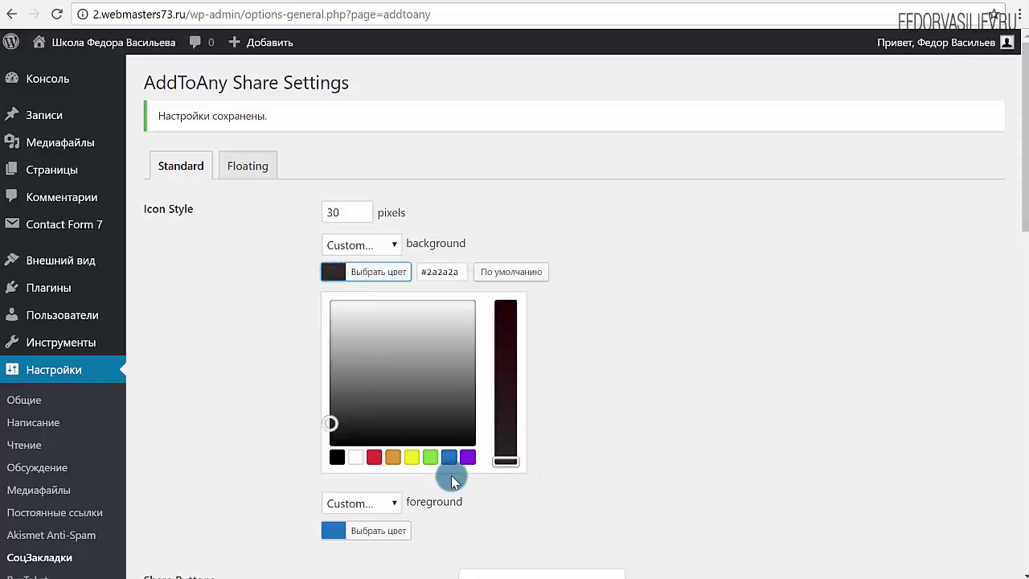
left_click(356, 458)
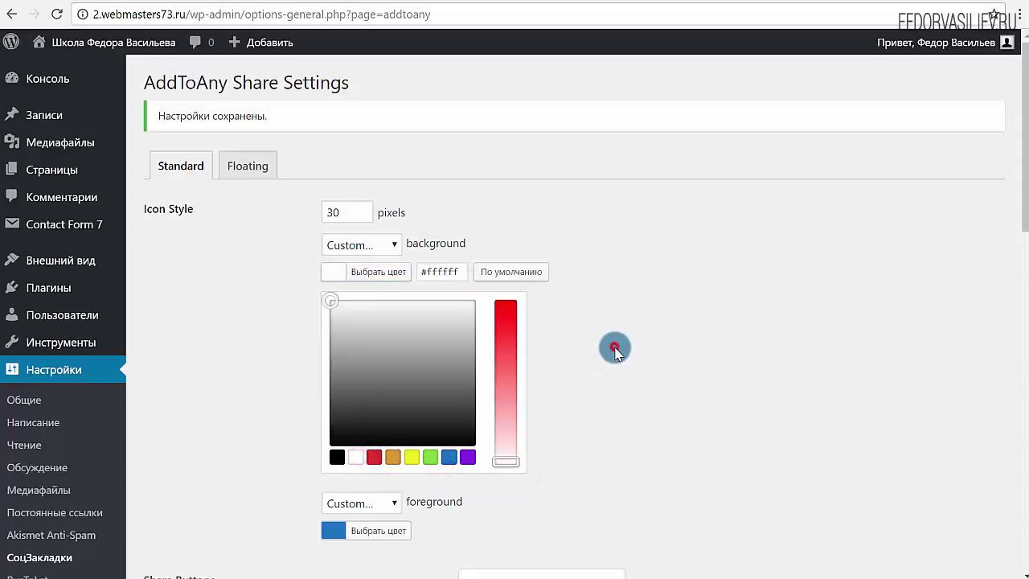
scroll(624, 305, "down", 5)
scroll(624, 305, "down", 10)
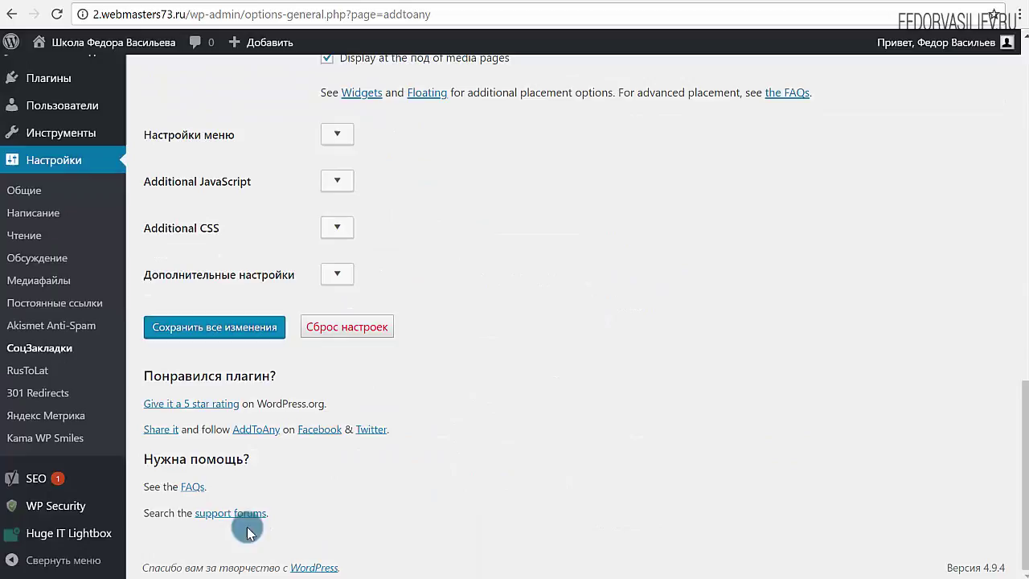
left_click(215, 327)
left_click(598, 4)
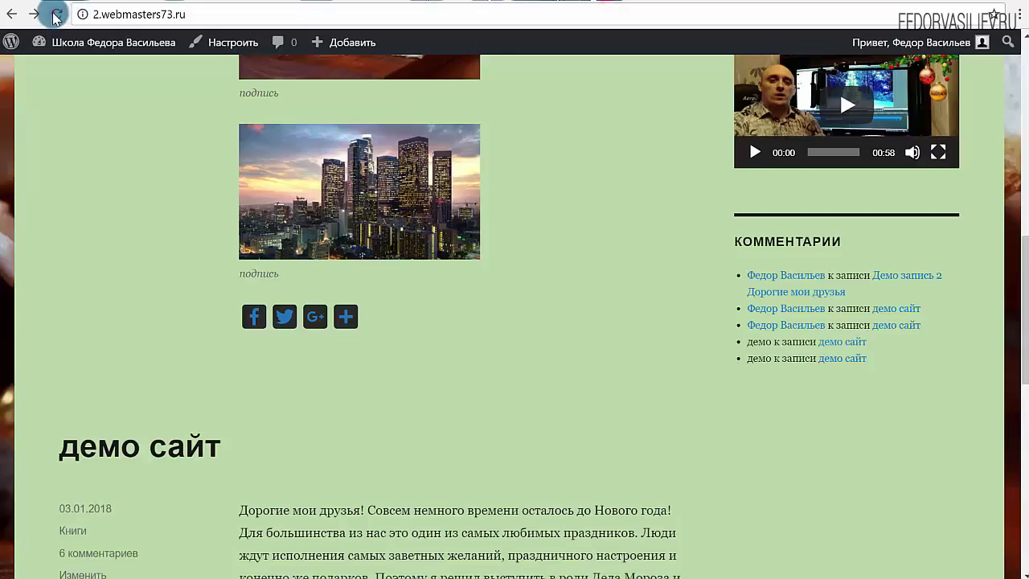
Reload the homepage and scroll to check the white-backed share icons.
left_click(56, 16)
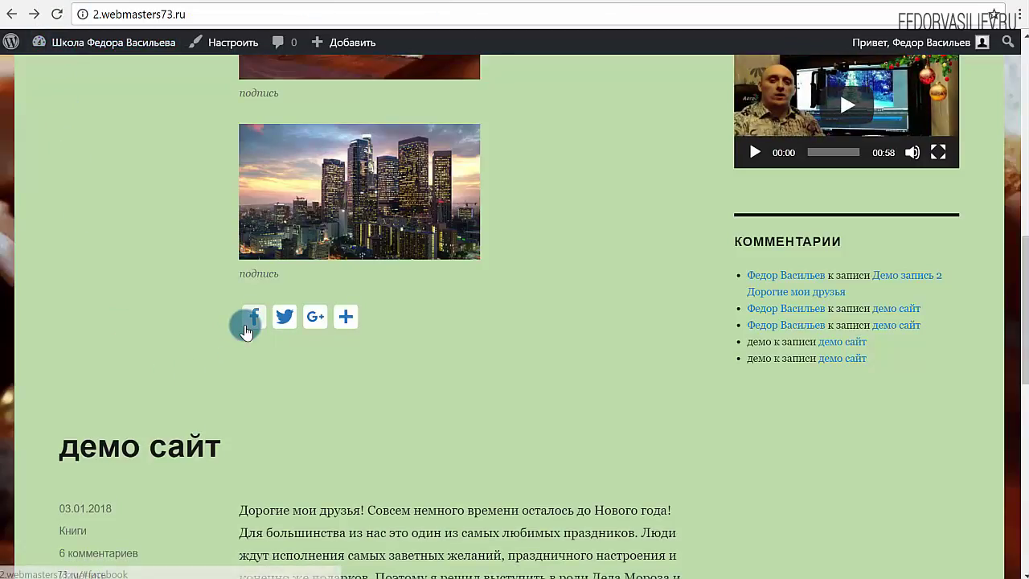
scroll(742, 230, "down", 8)
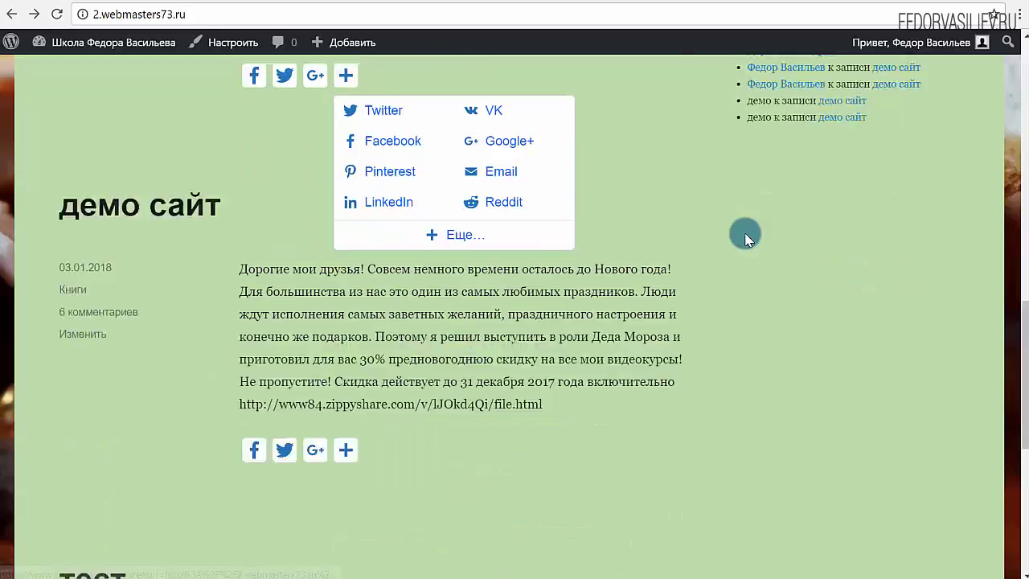
scroll(569, 299, "up", 5)
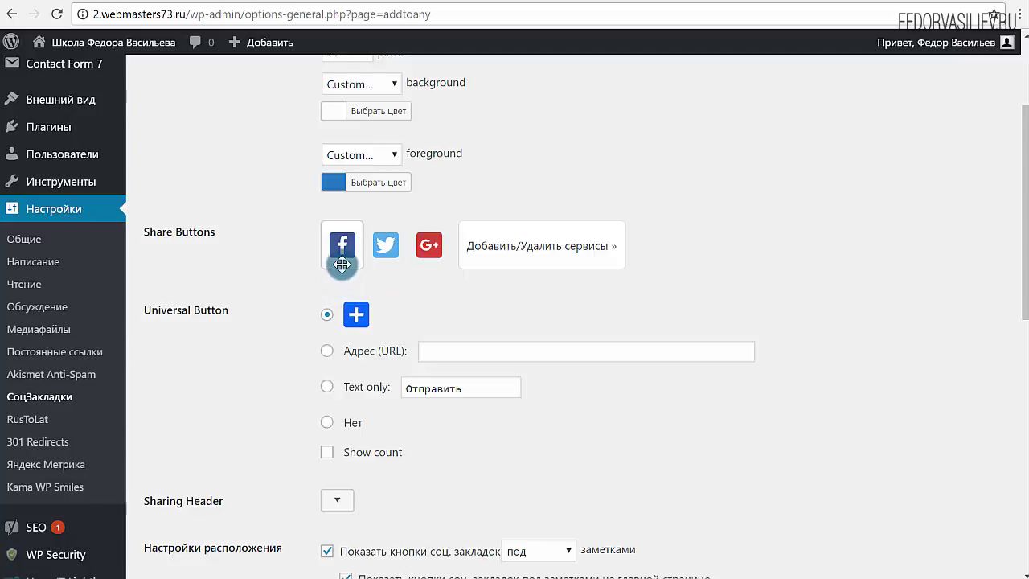
Enable Show count on the Facebook share button in the AddToAny settings.
left_click(342, 250)
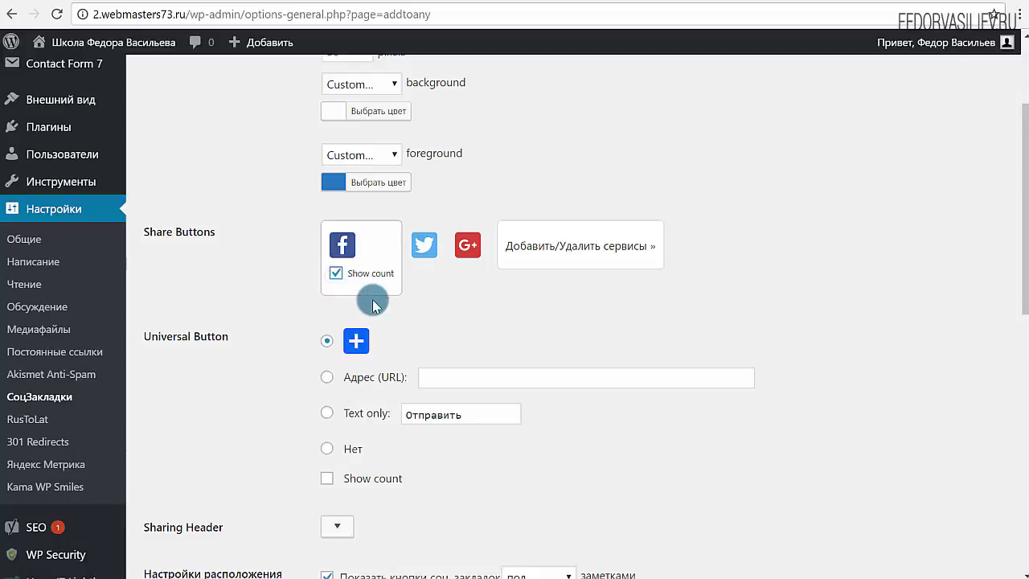
scroll(314, 373, "down", 7)
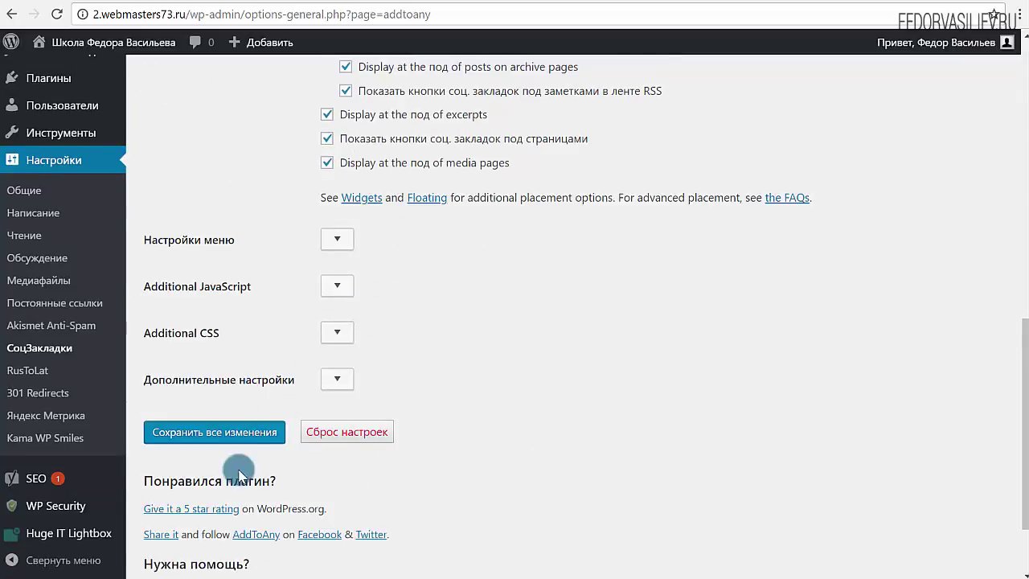
left_click(631, 1)
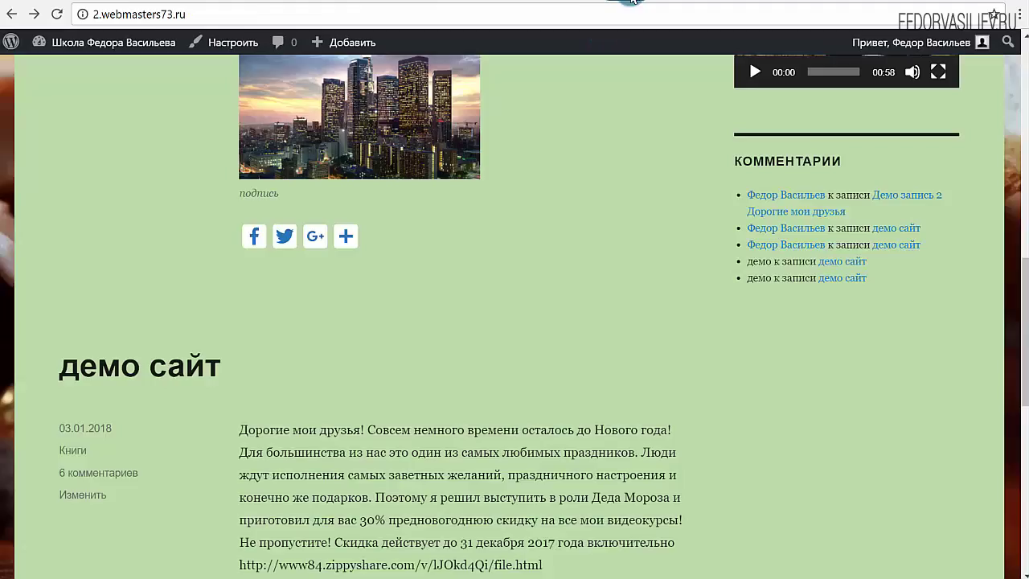
Reload the post, try its Facebook share button, and close the Facebook login popup.
left_click(57, 15)
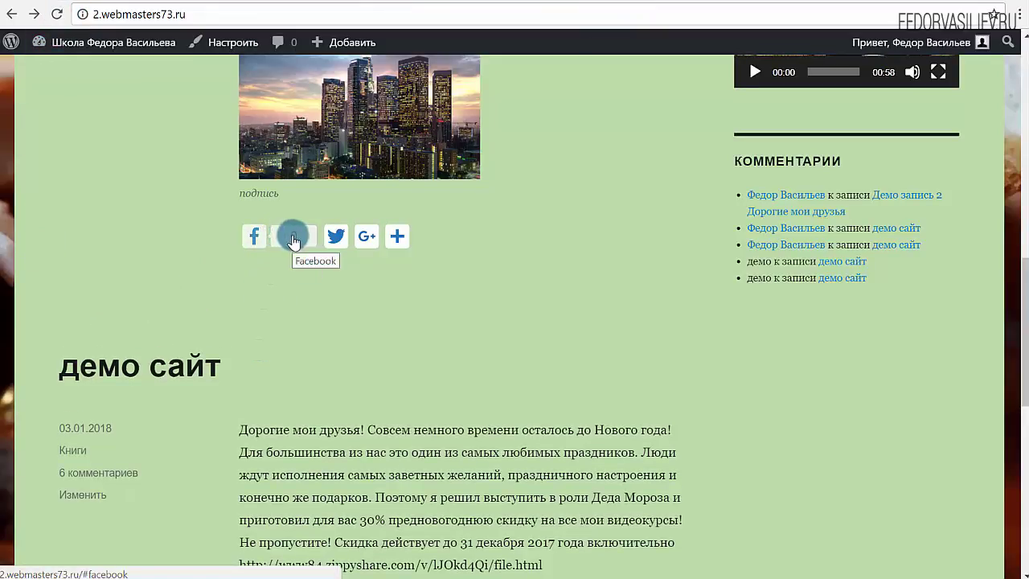
left_click(256, 244)
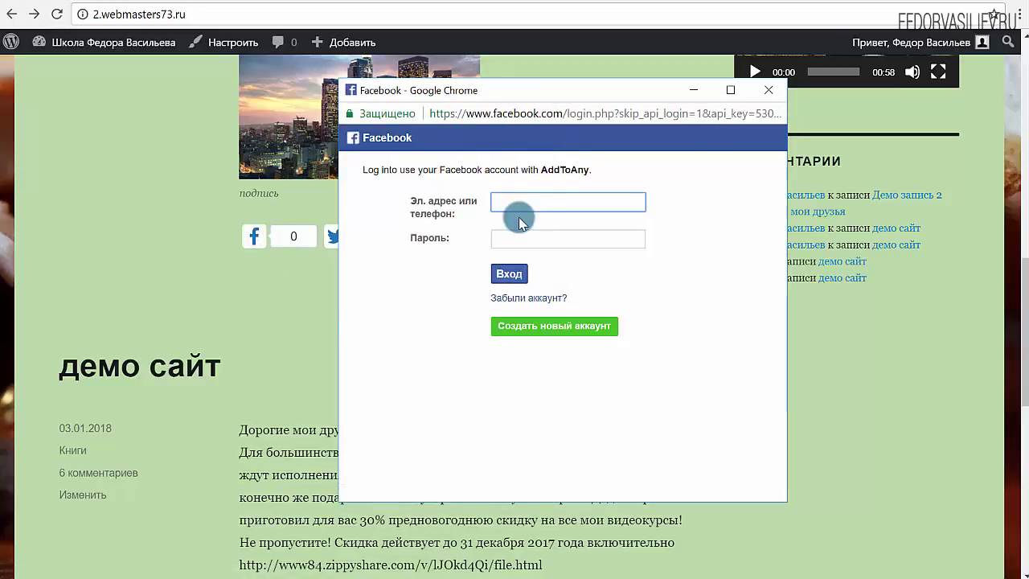
left_click(767, 94)
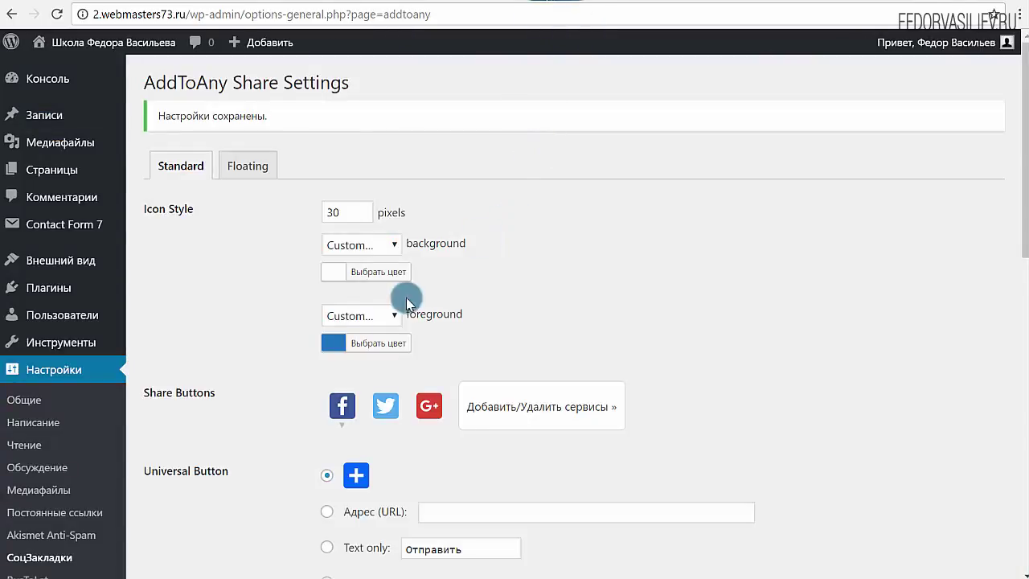
Expand the Facebook share-count option and open the full list of share services.
scroll(404, 294, "down", 3)
mouse_move(326, 248)
left_click(336, 274)
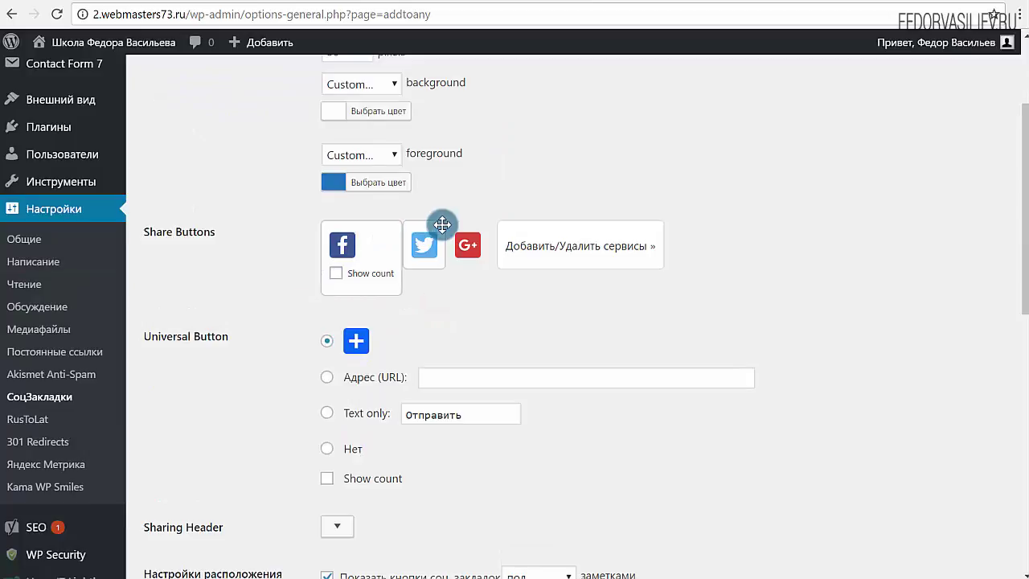
mouse_move(451, 228)
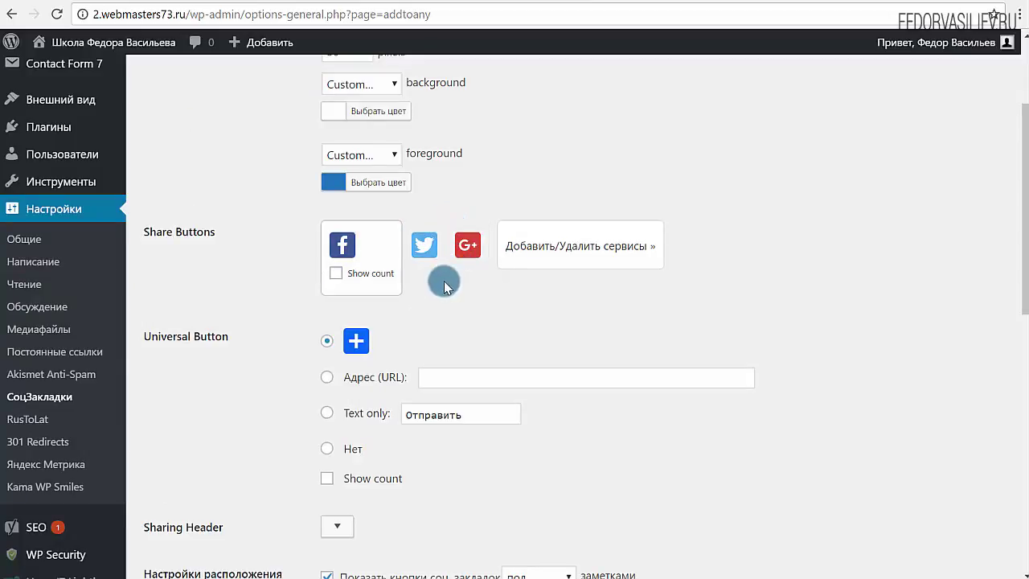
left_click(561, 247)
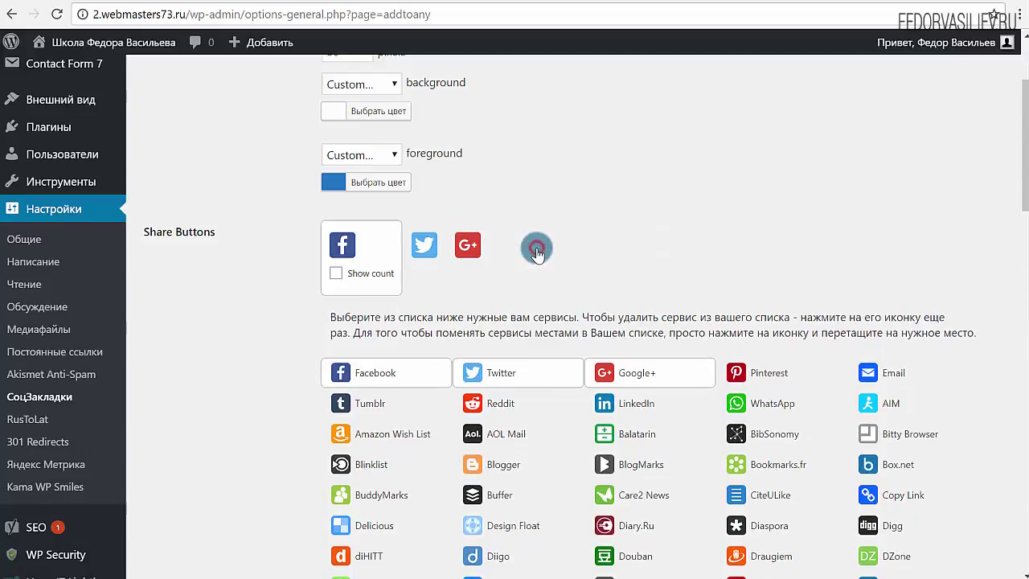
Add the VK tile to the share buttons, removing and re-adding it once.
scroll(501, 269, "down", 6)
scroll(477, 230, "down", 3)
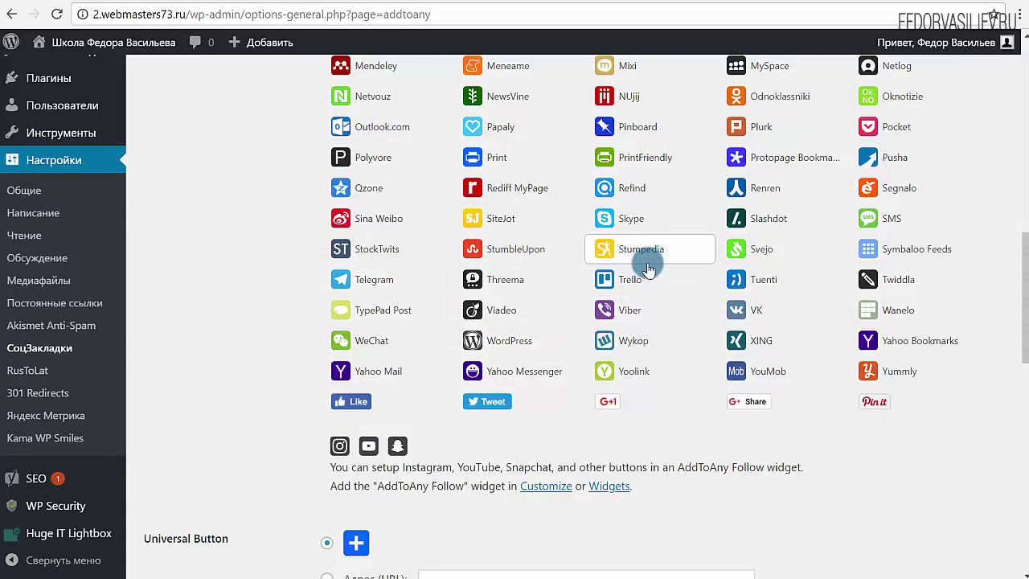
scroll(643, 275, "up", 8)
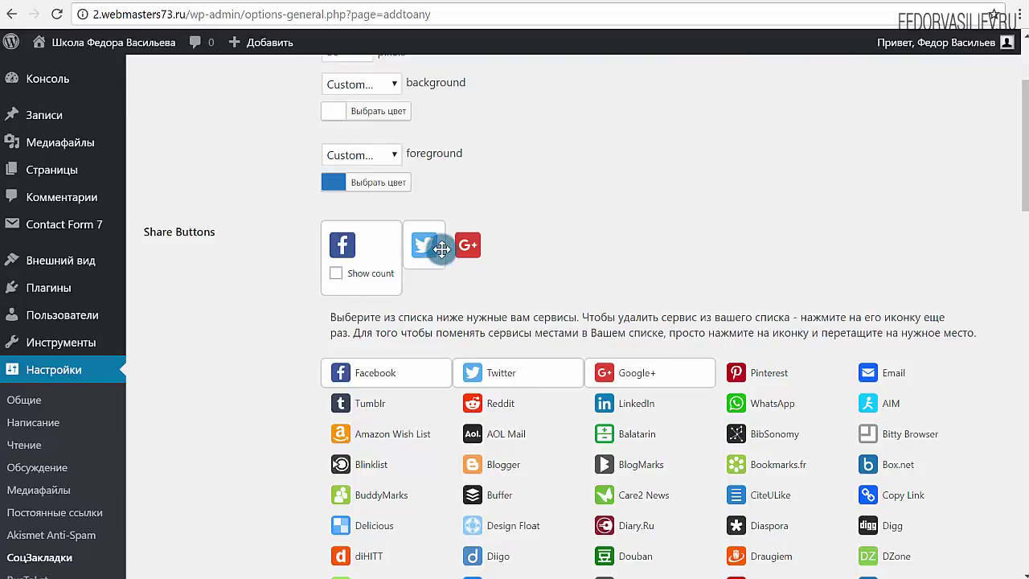
scroll(712, 299, "down", 7)
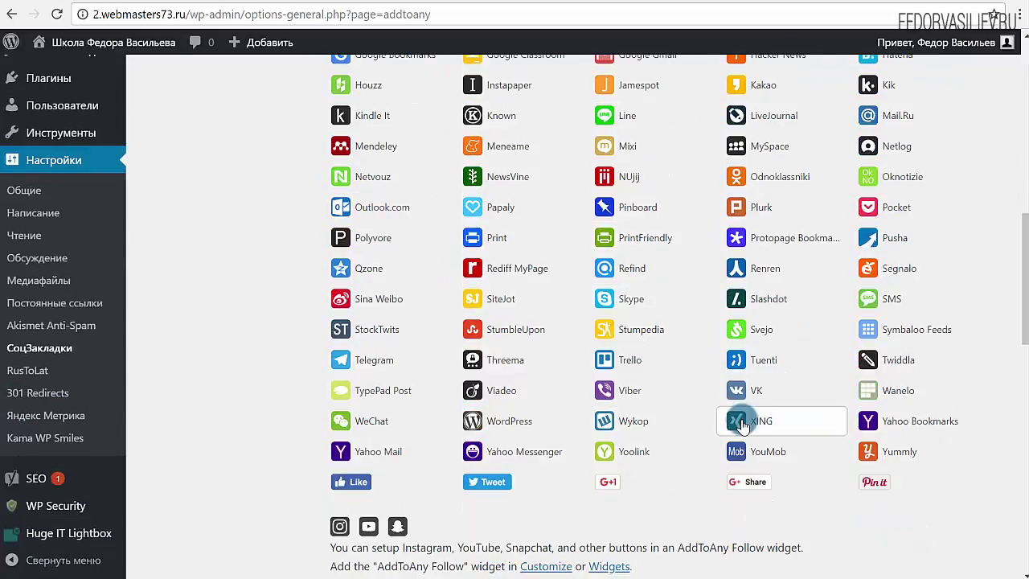
left_click(744, 393)
scroll(732, 429, "up", 6)
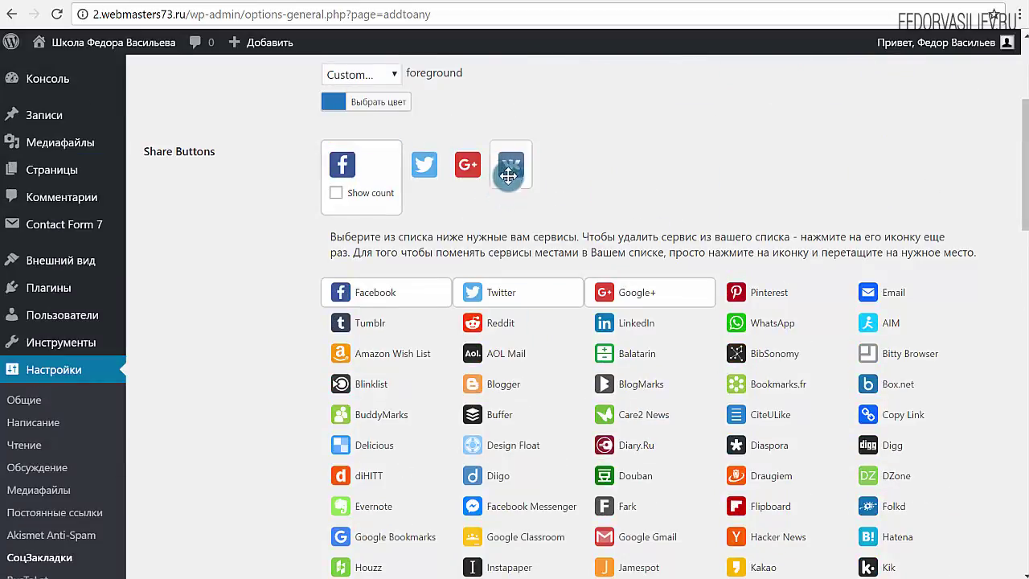
scroll(508, 175, "down", 5)
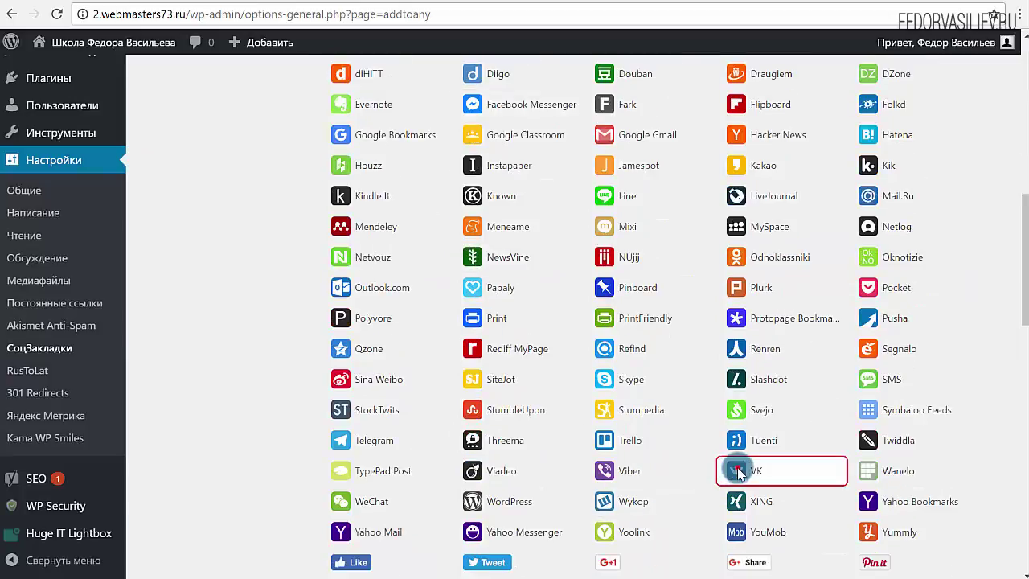
left_click(738, 472)
scroll(563, 438, "up", 6)
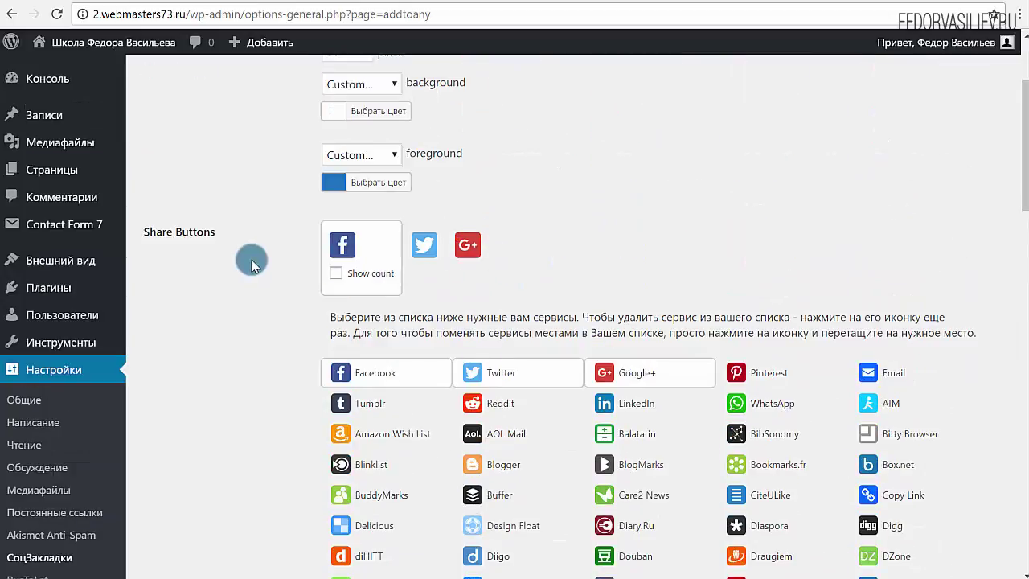
scroll(558, 442, "down", 5)
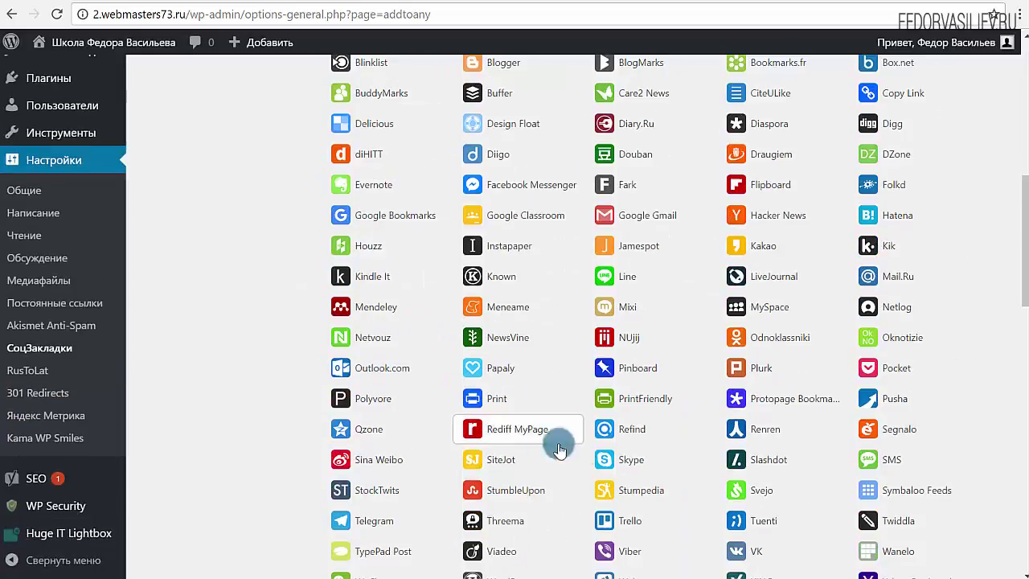
scroll(679, 482, "down", 3)
left_click(733, 392)
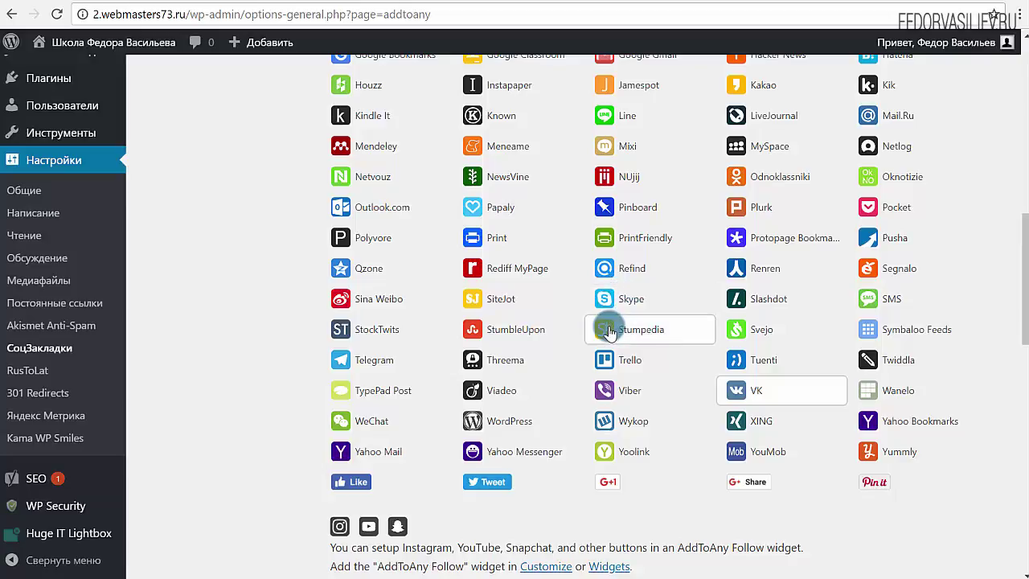
Add Odnoklassniki to the share buttons and save all changes.
scroll(568, 411, "up", 1)
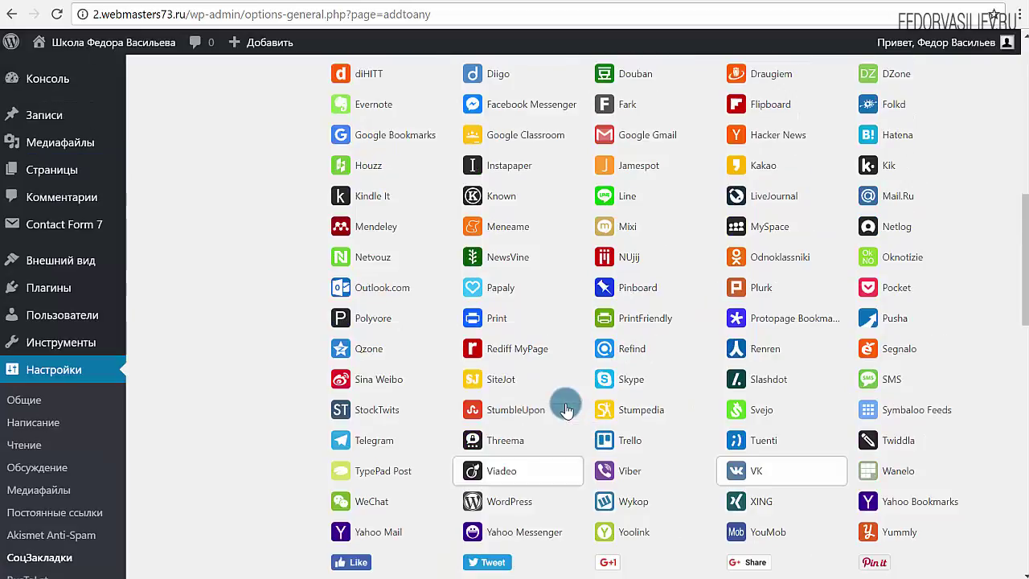
left_click(751, 255)
scroll(450, 395, "up", 6)
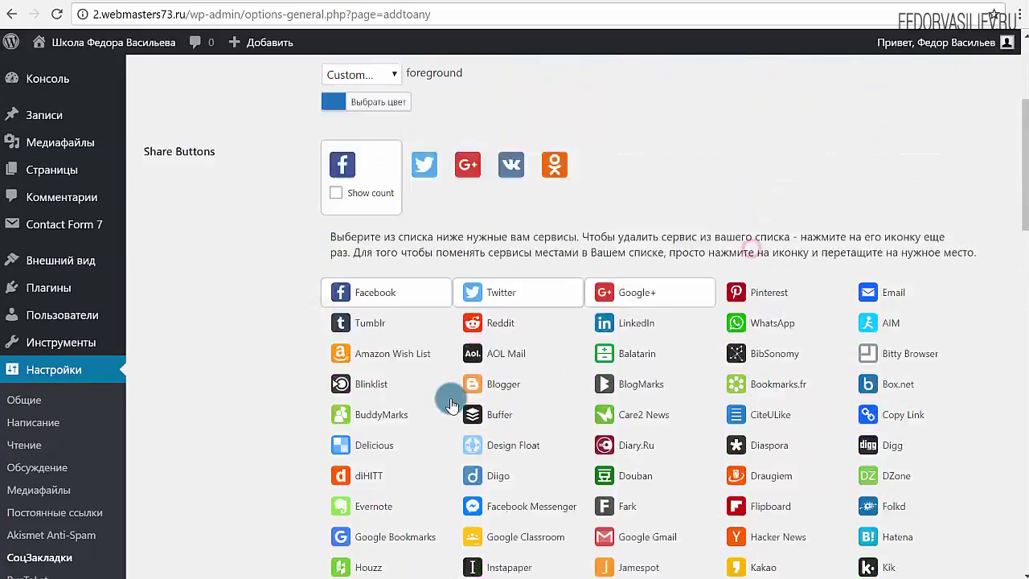
scroll(370, 369, "down", 10)
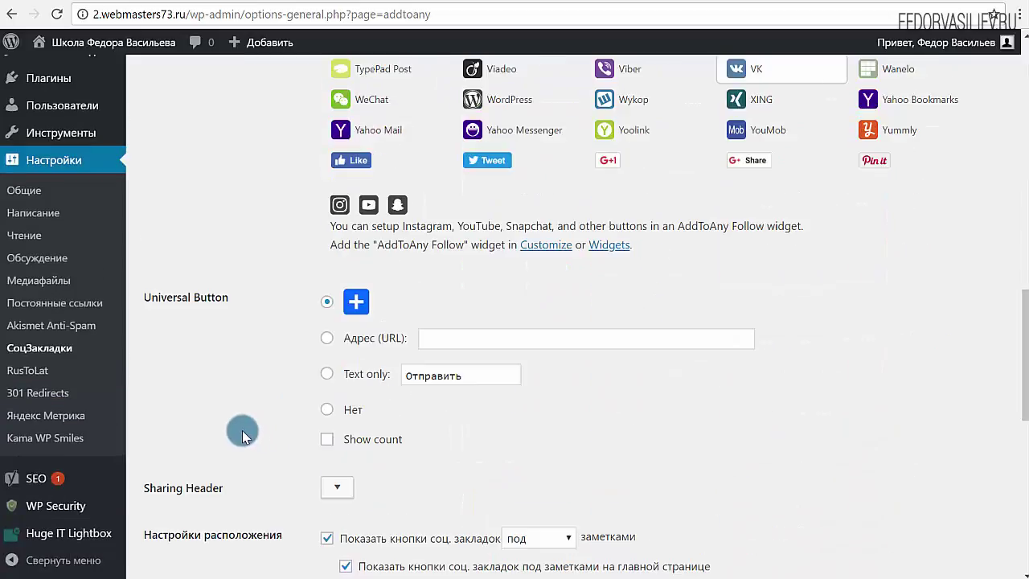
scroll(221, 386, "down", 7)
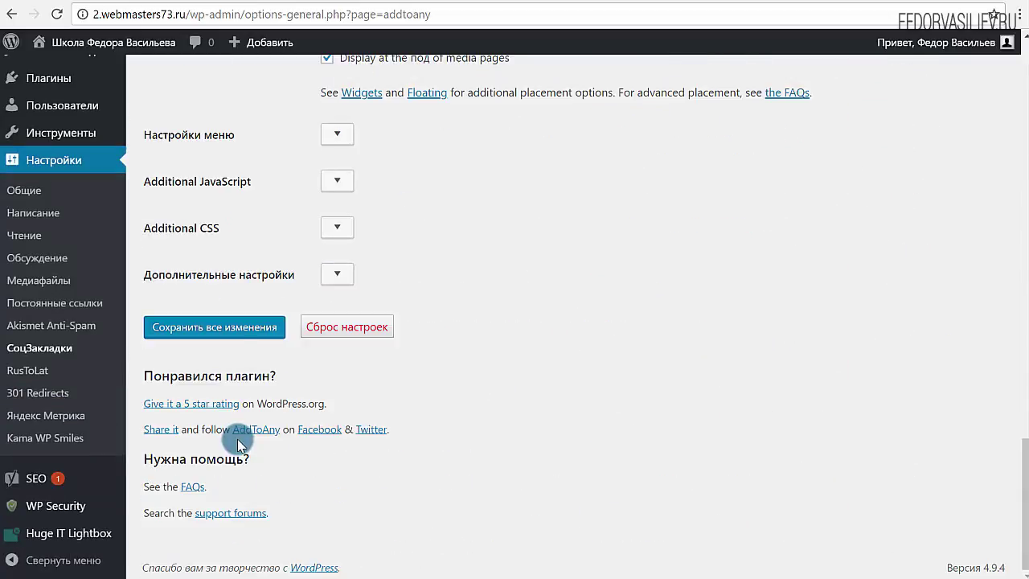
left_click(239, 332)
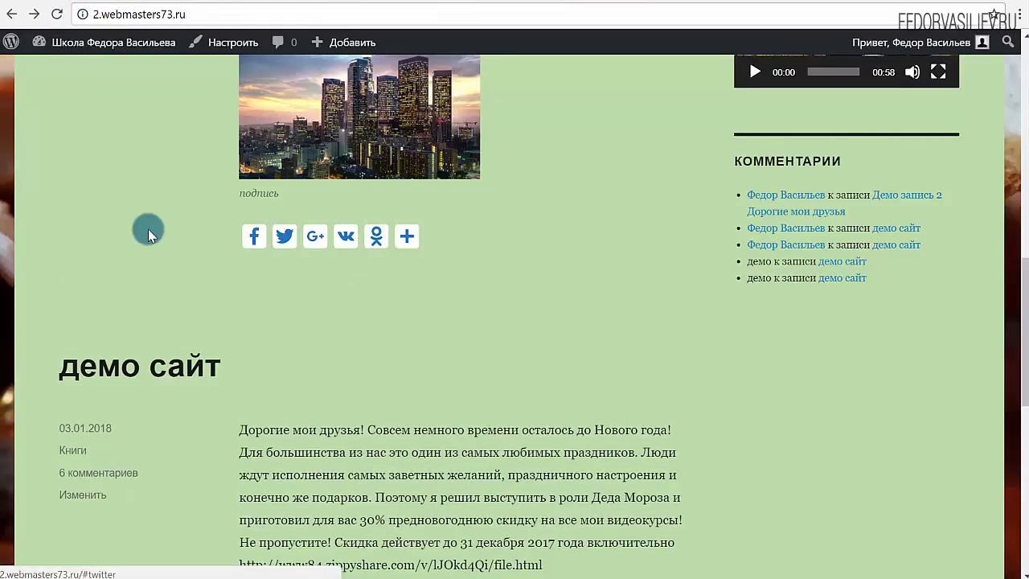
Show the post's share dropdown with VK and Odnoklassniki, then go back to the AddToAny settings.
mouse_move(402, 242)
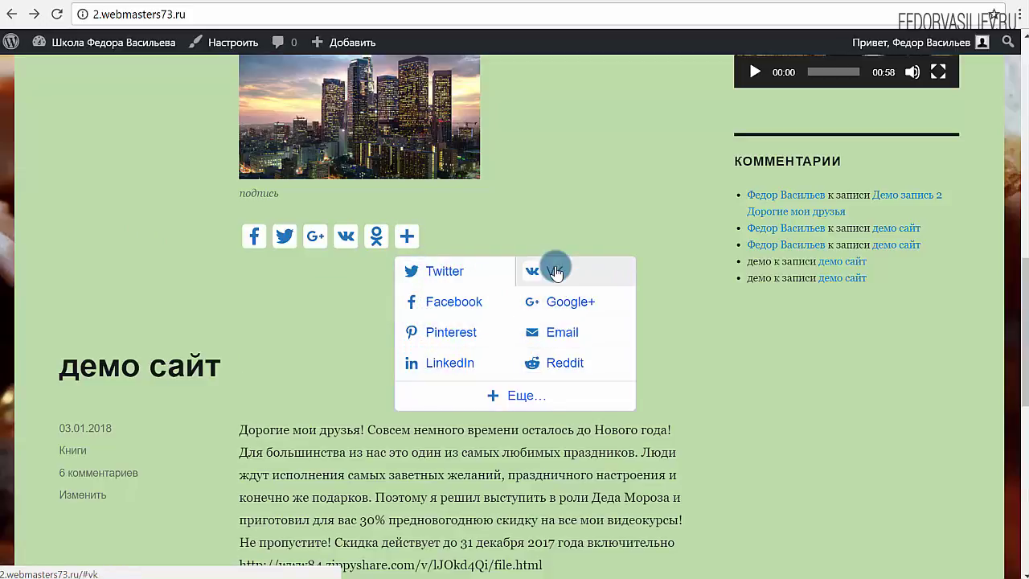
left_click(635, 23)
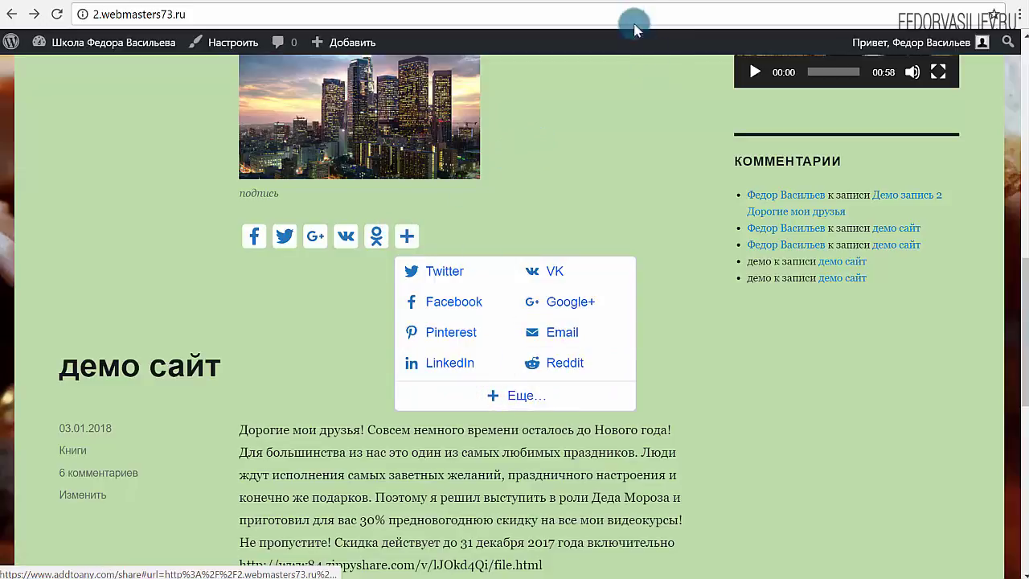
Save the AddToAny settings and set the universal button to text only, labelled Отправить.
scroll(587, 205, "down", 4)
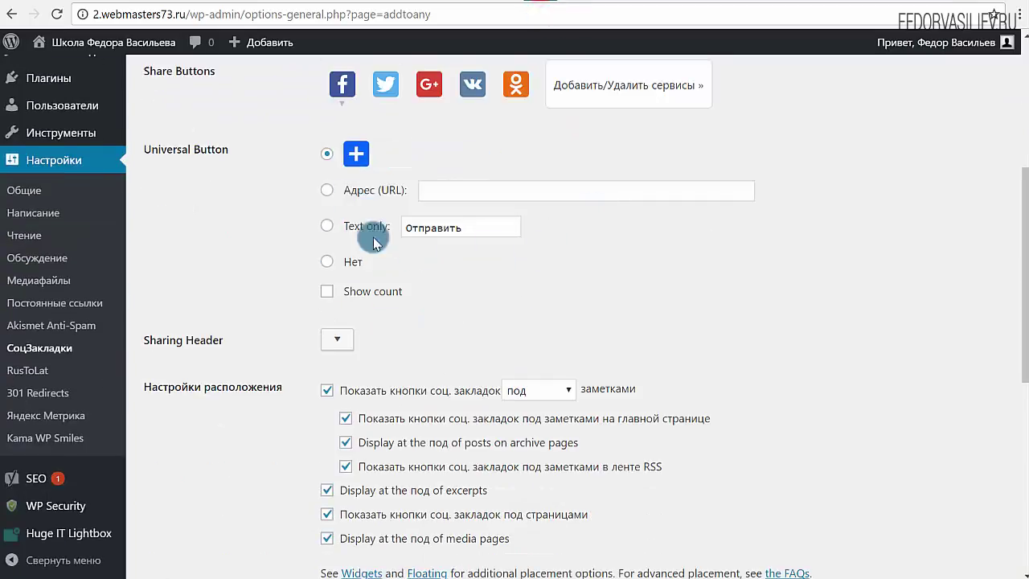
scroll(498, 249, "up", 1)
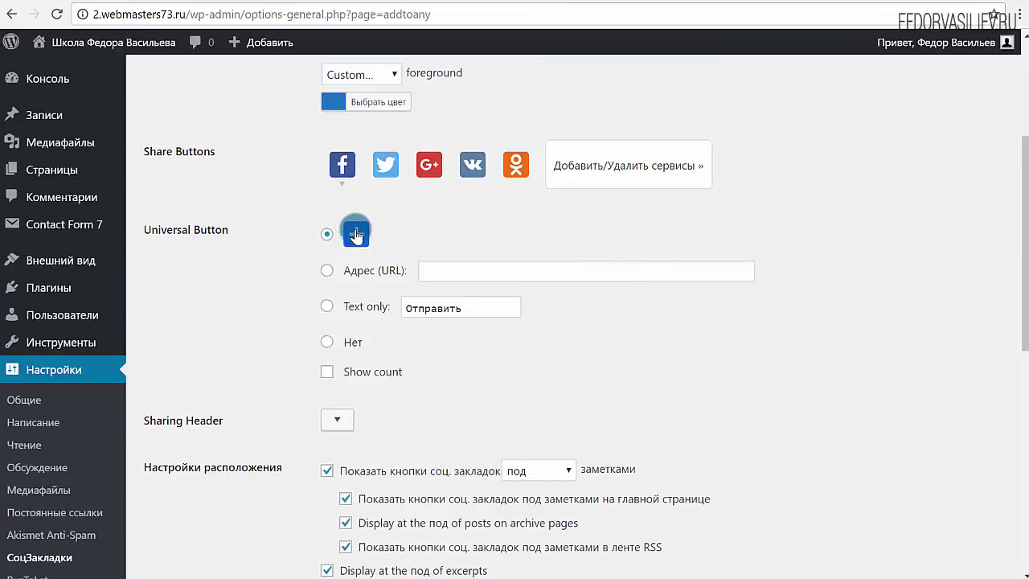
left_click(329, 347)
left_click(561, 112)
scroll(329, 334, "down", 7)
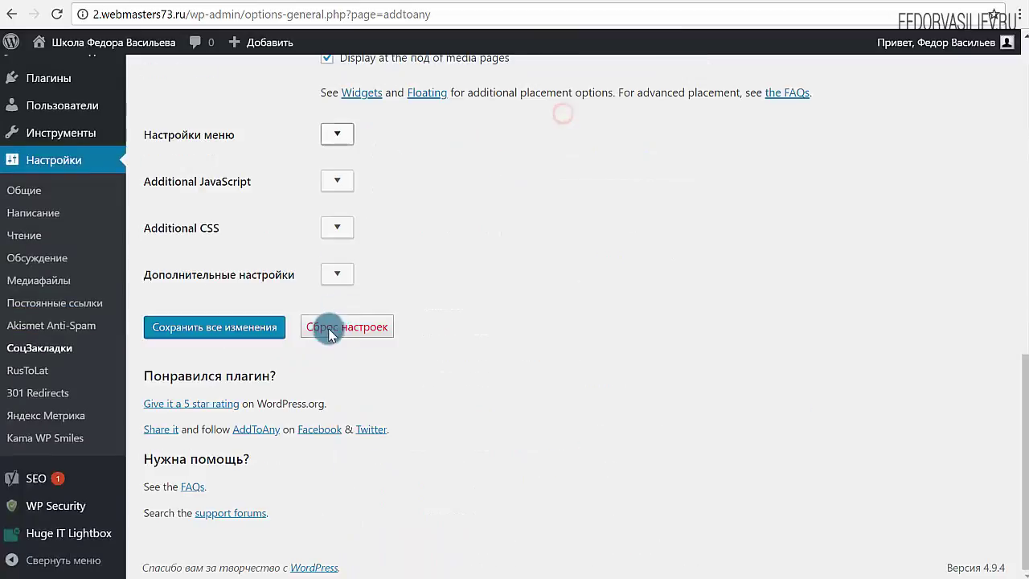
left_click(272, 326)
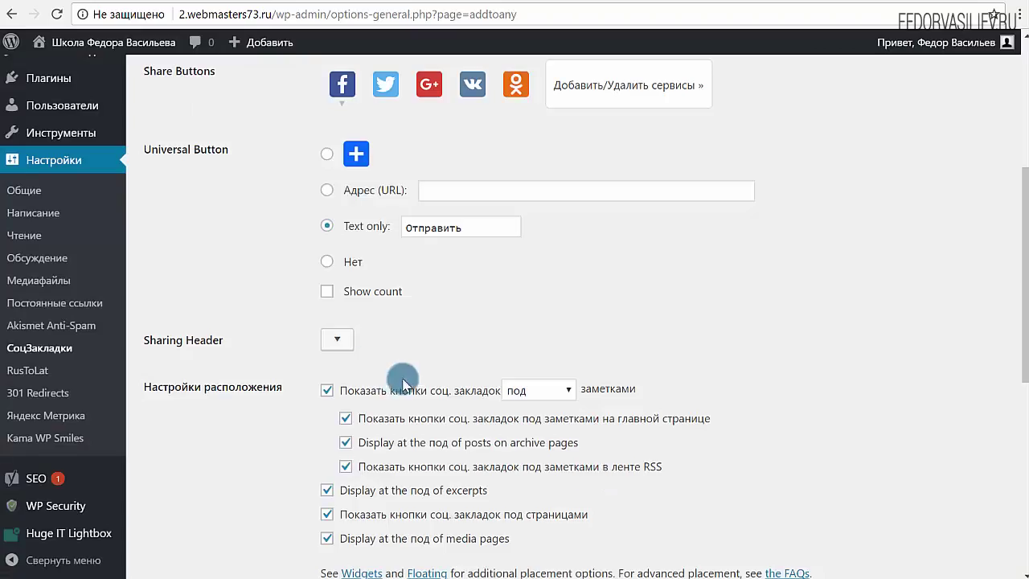
left_click(327, 226)
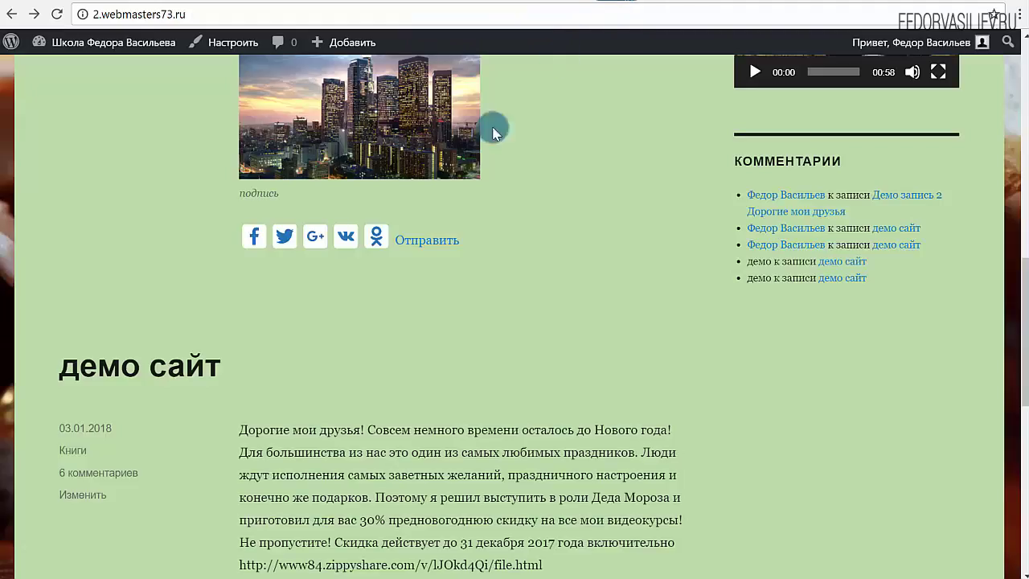
Try the Отправить share link on the post and close its menu.
mouse_move(437, 232)
left_click(567, 229)
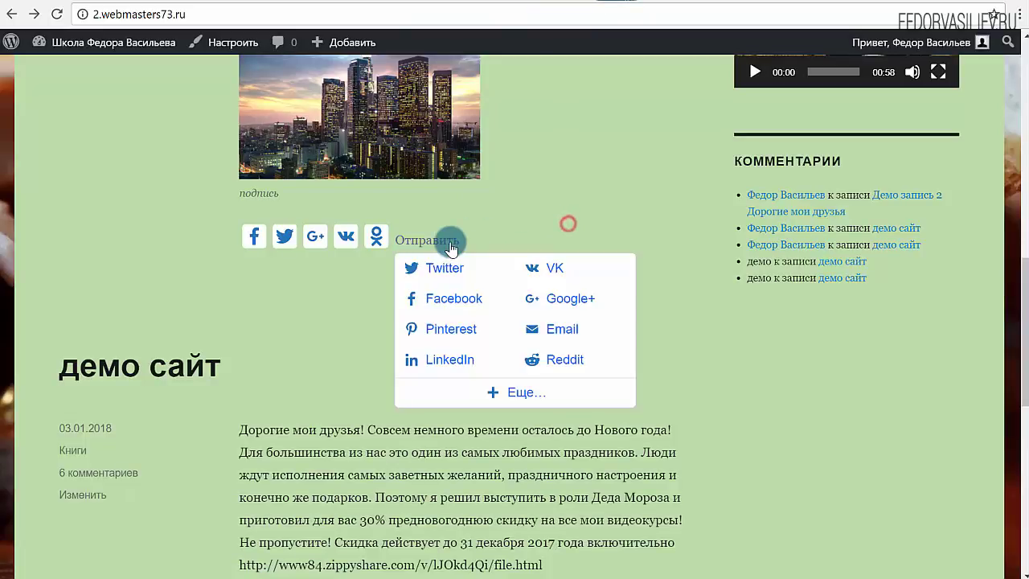
left_click(333, 305)
Open the full share services window, then close it so the short service list shows.
mouse_move(440, 239)
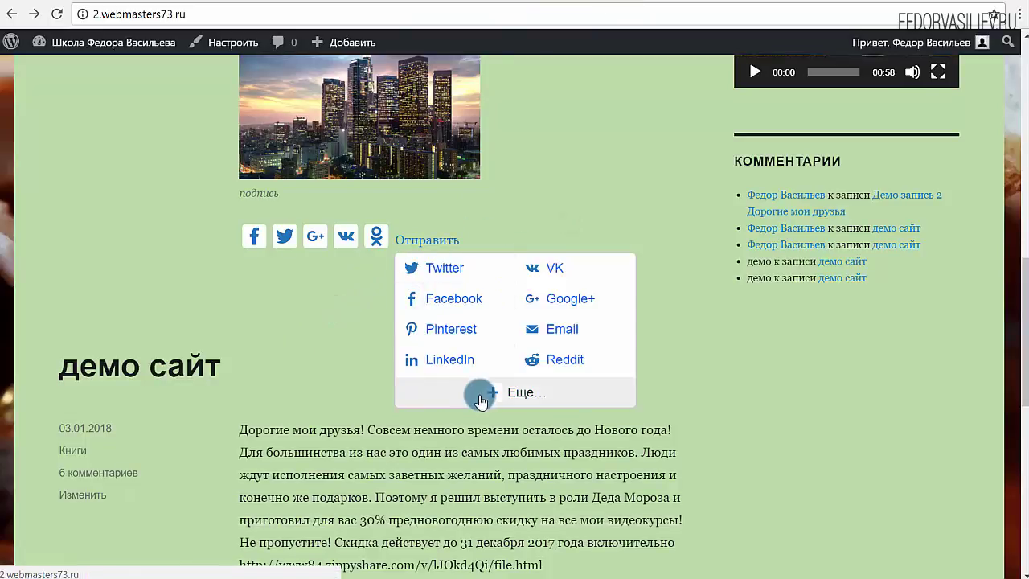
left_click(512, 394)
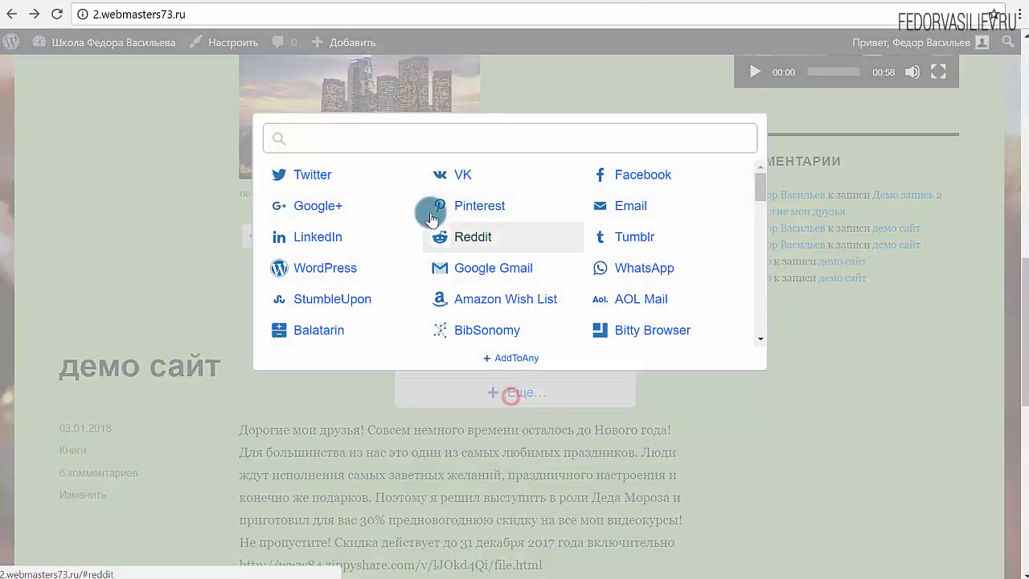
scroll(441, 242, "down", 15)
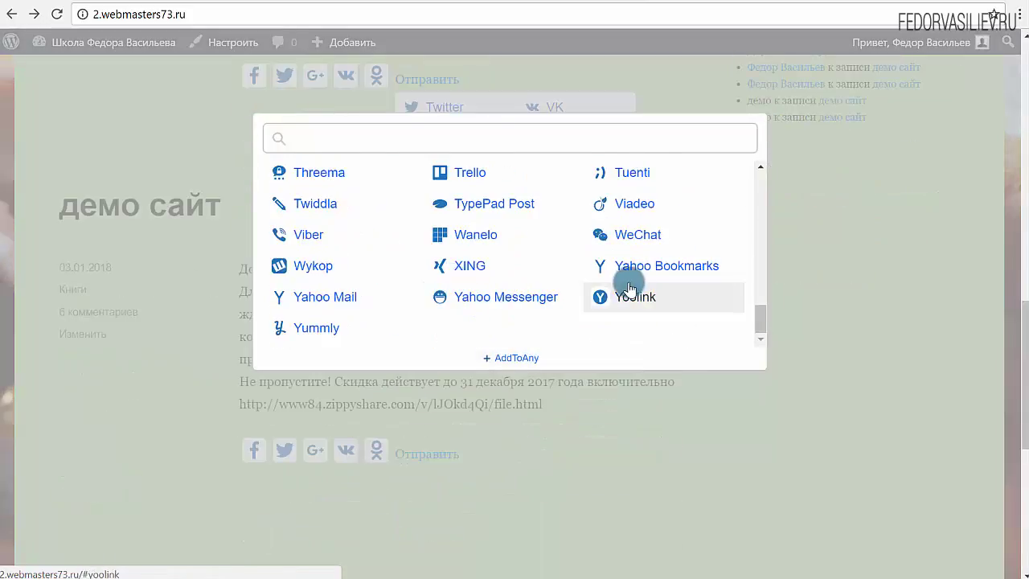
left_click(878, 313)
scroll(558, 236, "up", 4)
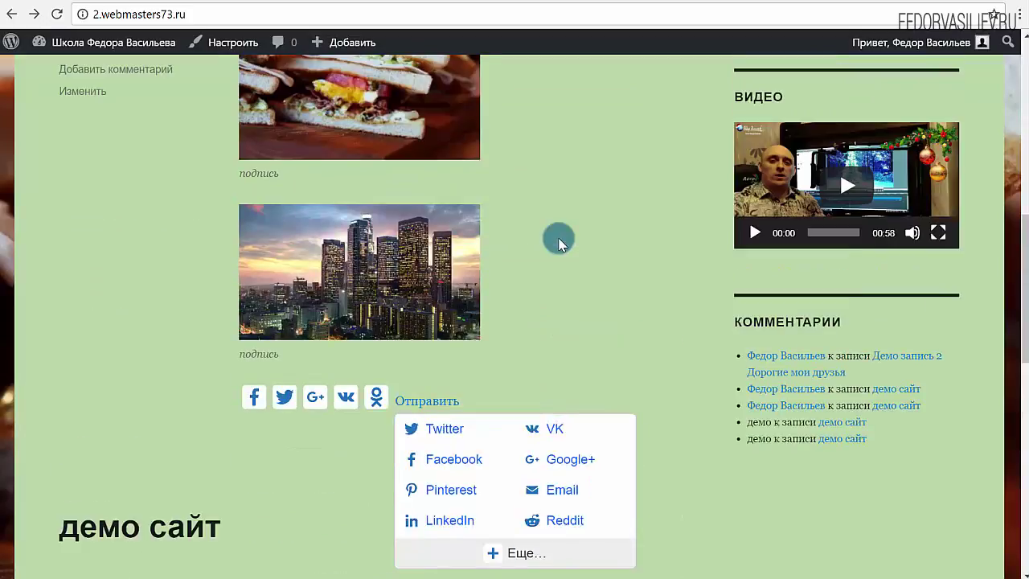
scroll(641, 129, "down", 2)
mouse_move(427, 239)
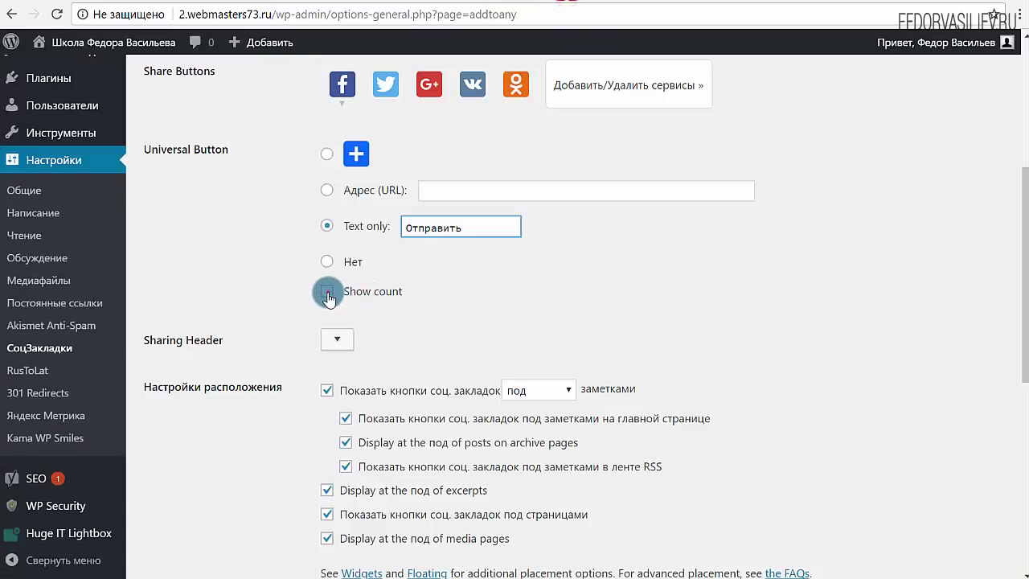
Tick Show count, save, and check the 0 counter beside Отправить on the post.
left_click(327, 293)
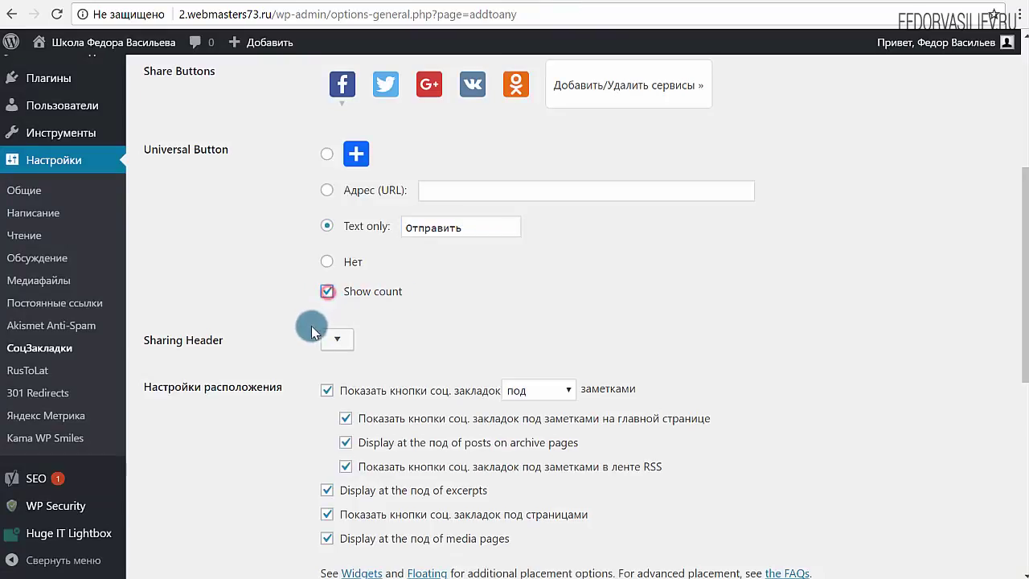
scroll(301, 322, "down", 6)
left_click(233, 330)
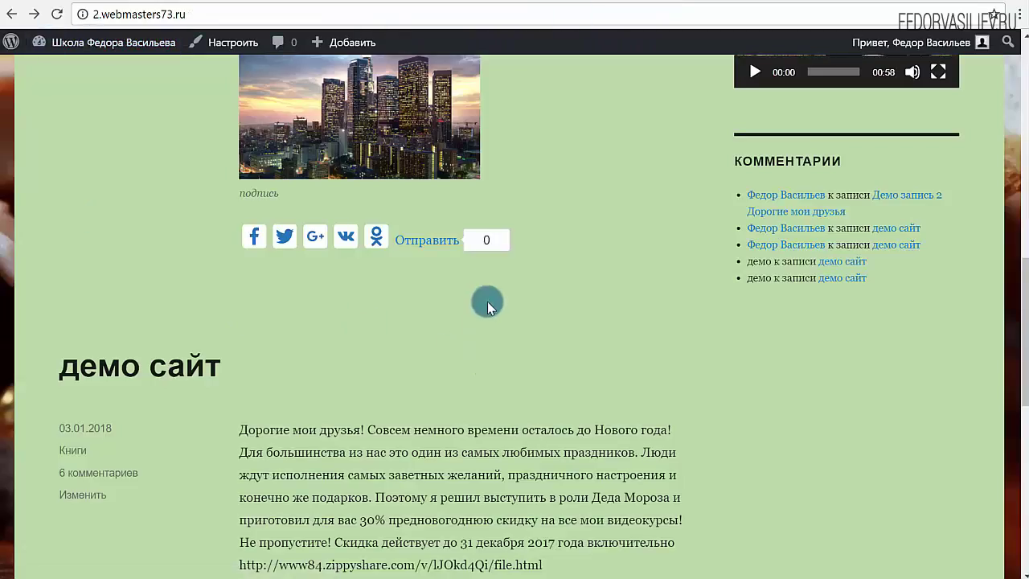
mouse_move(497, 239)
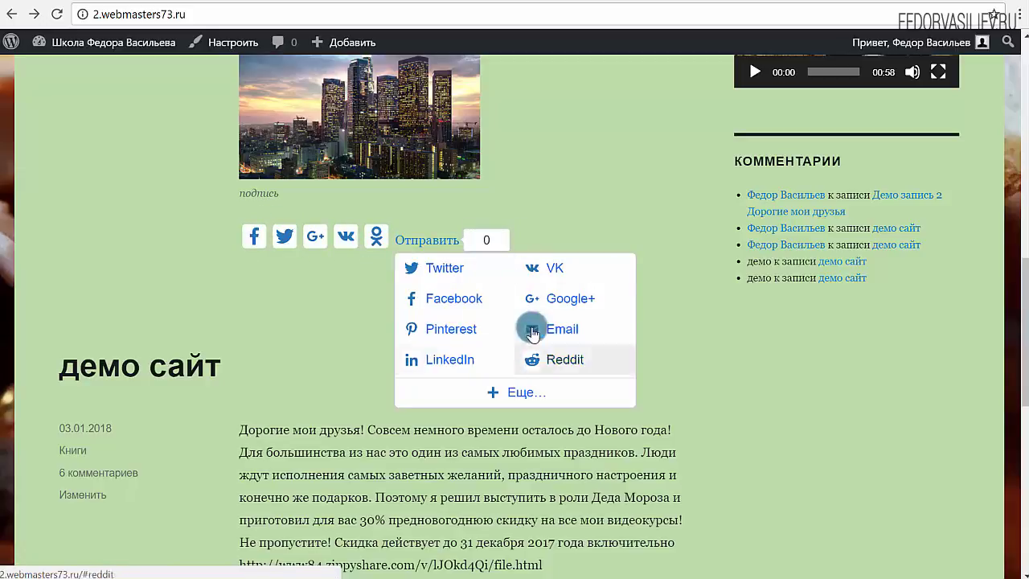
left_click(535, 27)
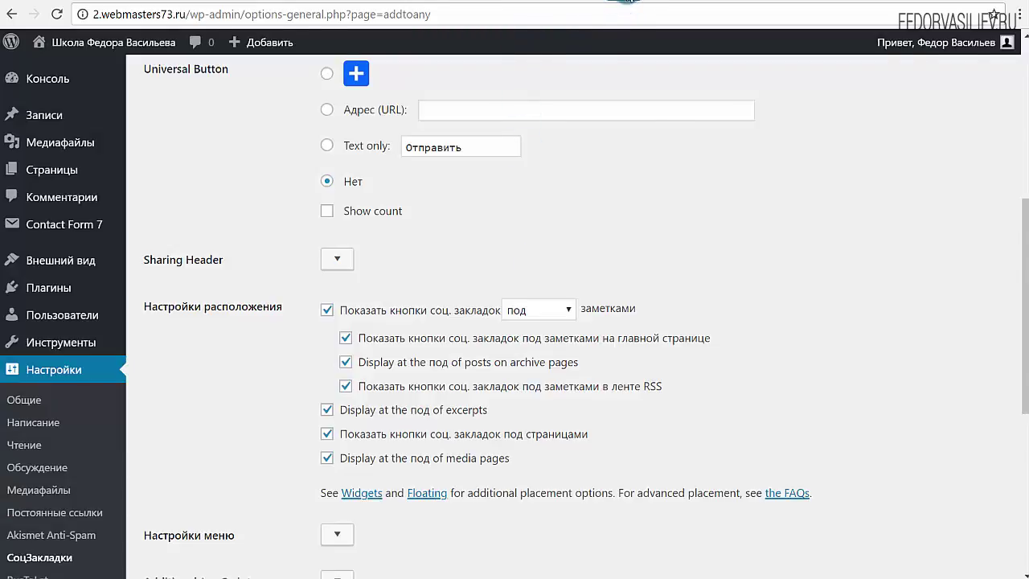
Paste 'Если вам понравилась статья поделитесь ей в соц. сетях! Спасибо!' into the Sharing Header field.
key("ctrl+Tab")
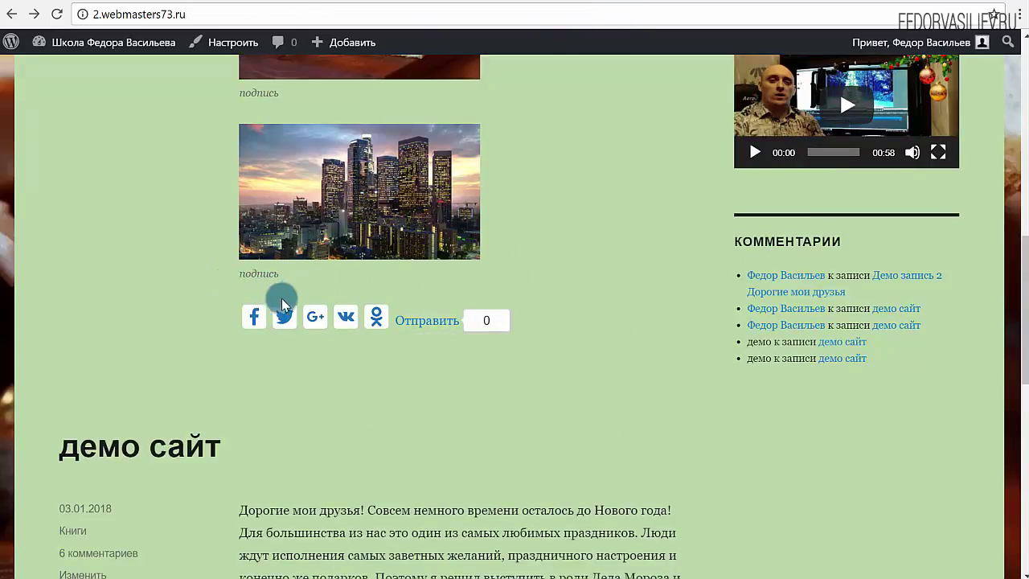
left_click(556, 2)
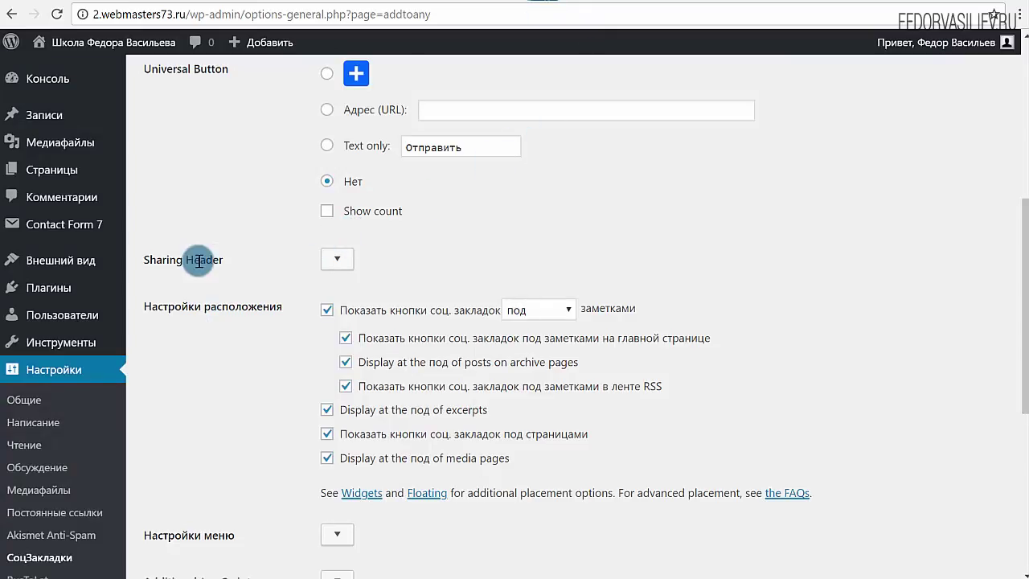
left_click(336, 270)
left_click(320, 257)
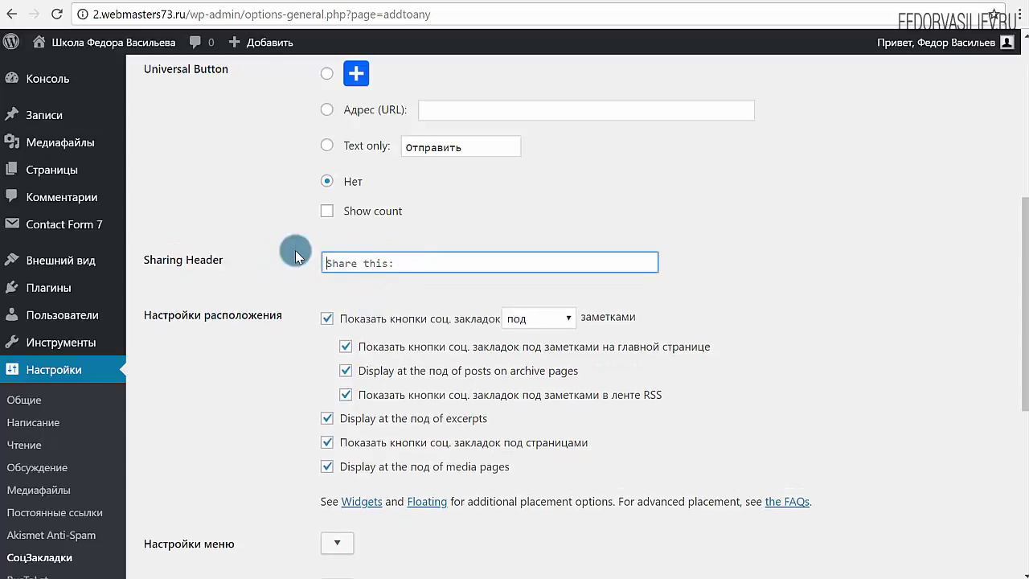
type("Если вам понравилась статья поделитесь ей в соц. сетях! Спасибо!")
Select through the pasted header text to check it reads correctly.
left_click_drag(370, 261, 139, 257)
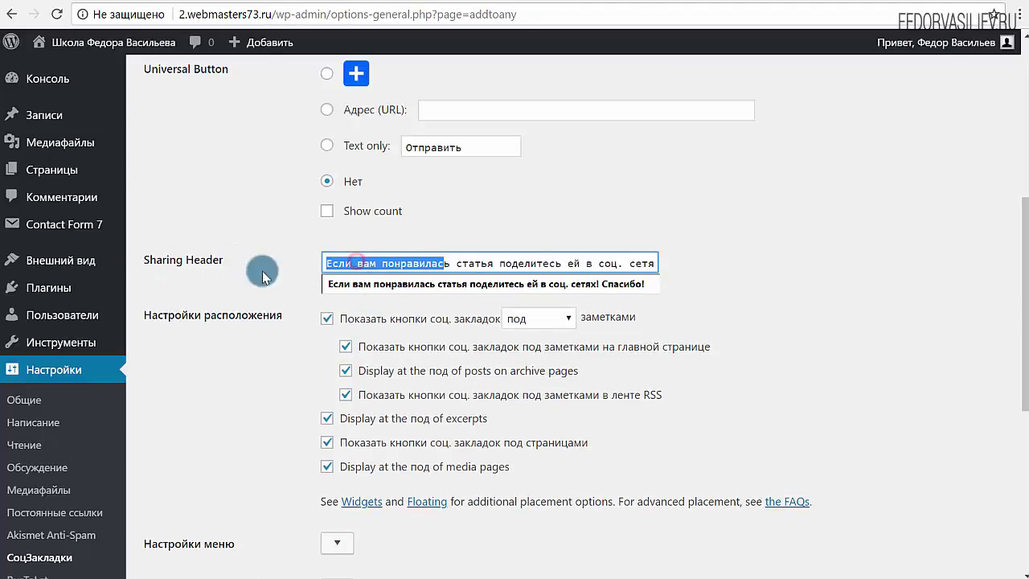
left_click(322, 262)
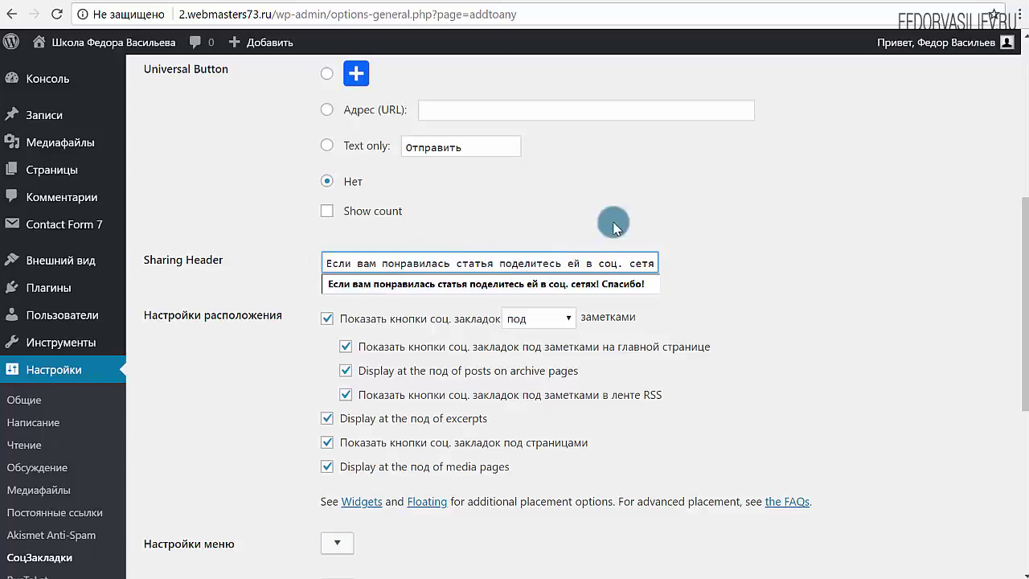
left_click(650, 208)
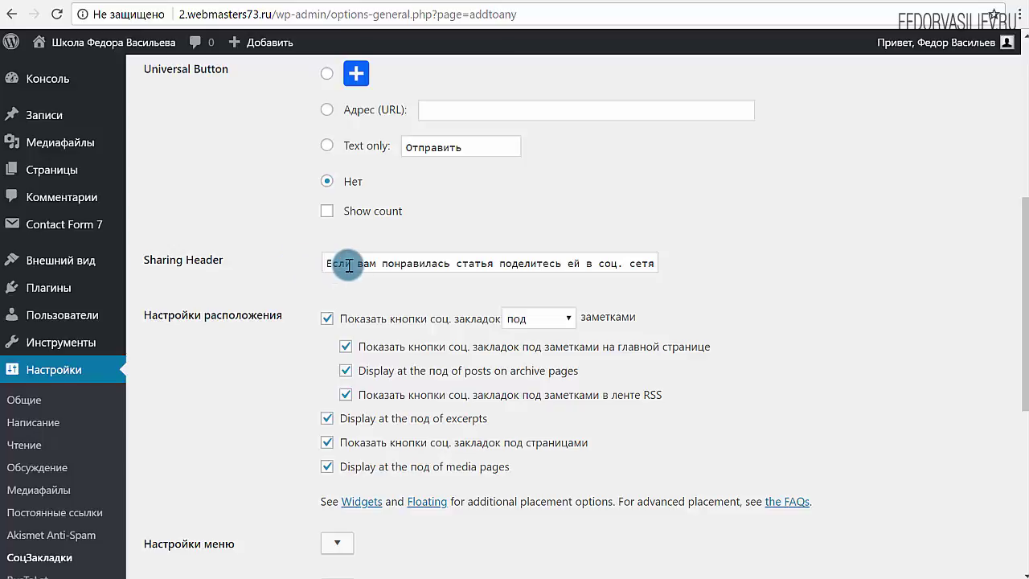
left_click_drag(348, 264, 680, 262)
left_click(592, 255)
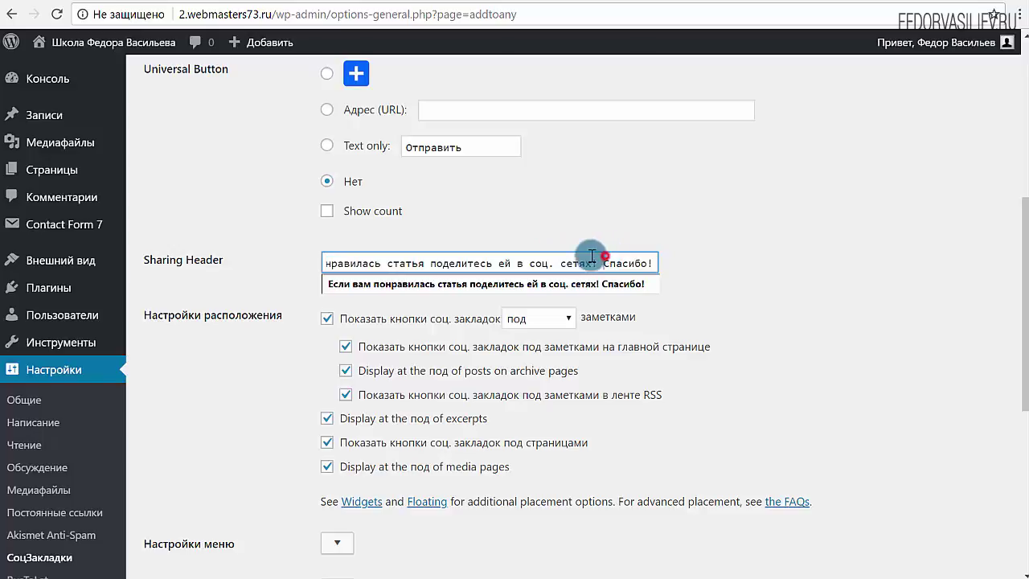
left_click(609, 205)
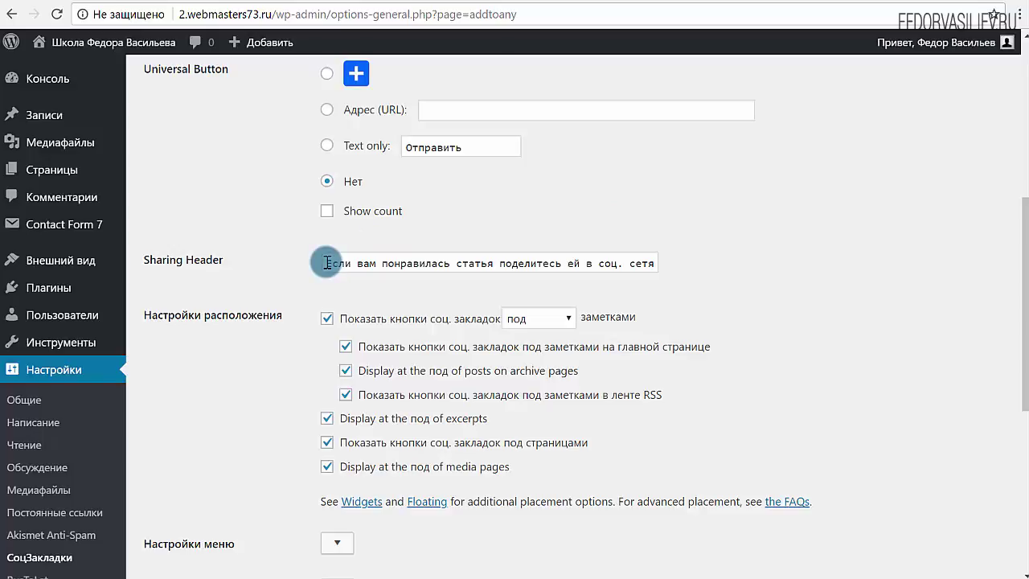
left_click_drag(354, 263, 714, 276)
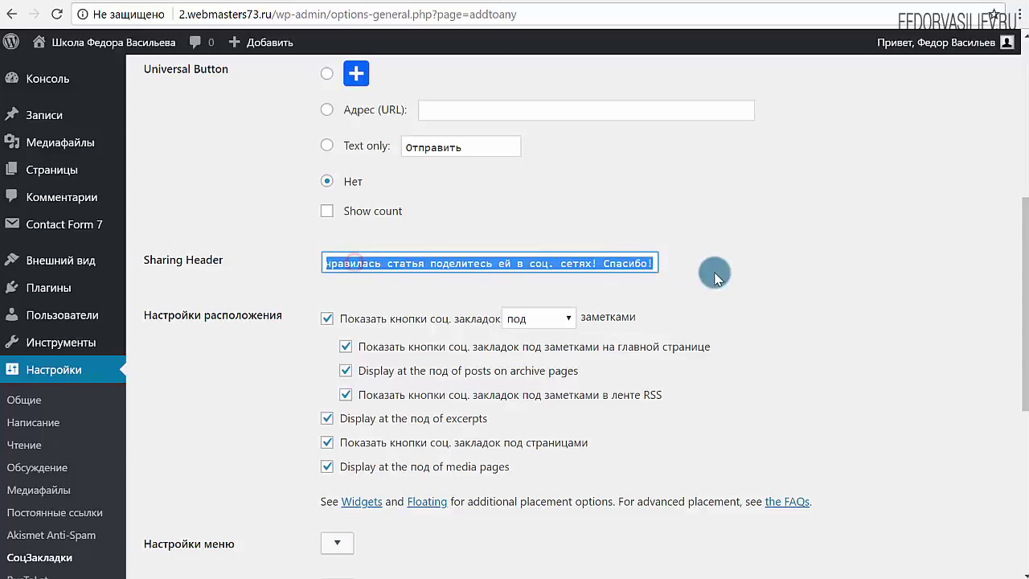
left_click(773, 244)
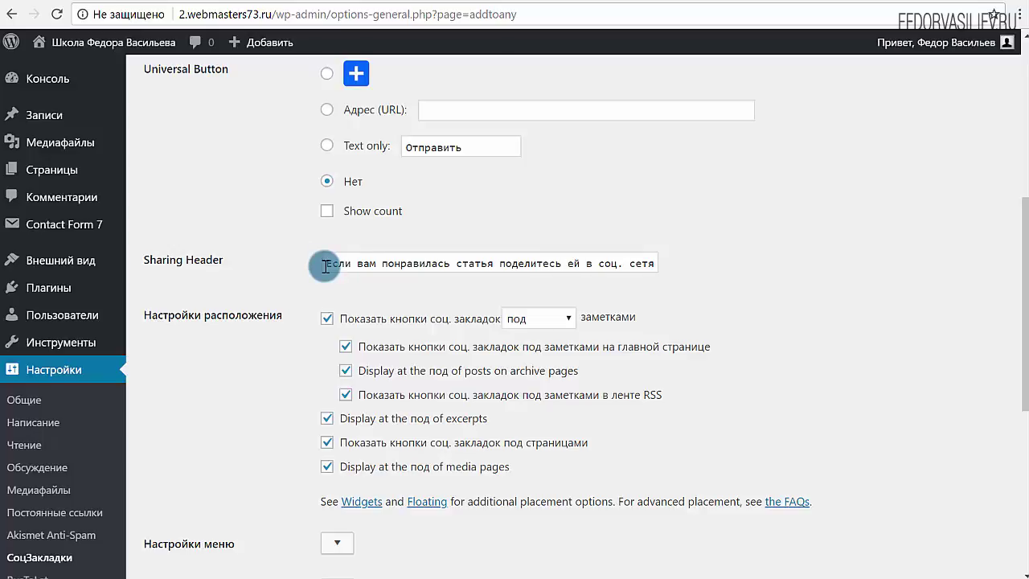
Recheck the end of the header sentence and save the new sharing header.
scroll(350, 207, "up", 2)
scroll(573, 266, "down", 2)
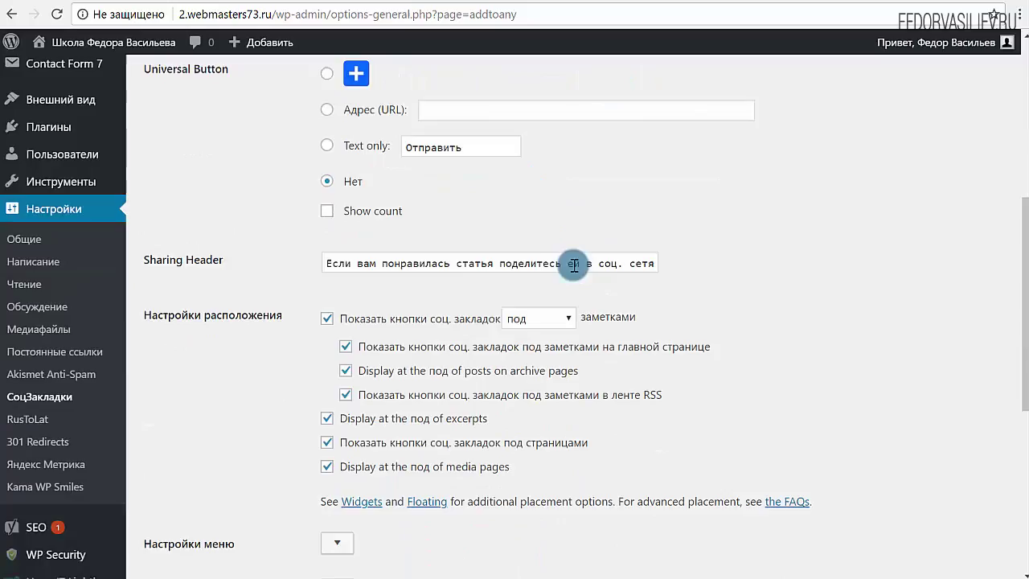
left_click_drag(337, 264, 696, 260)
left_click(757, 252)
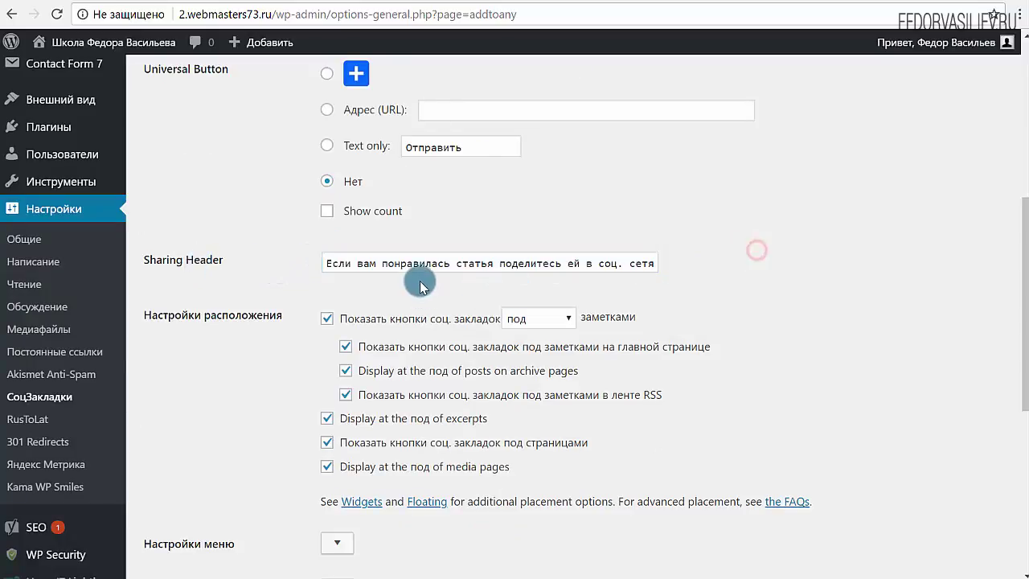
scroll(386, 265, "down", 5)
scroll(339, 272, "up", 5)
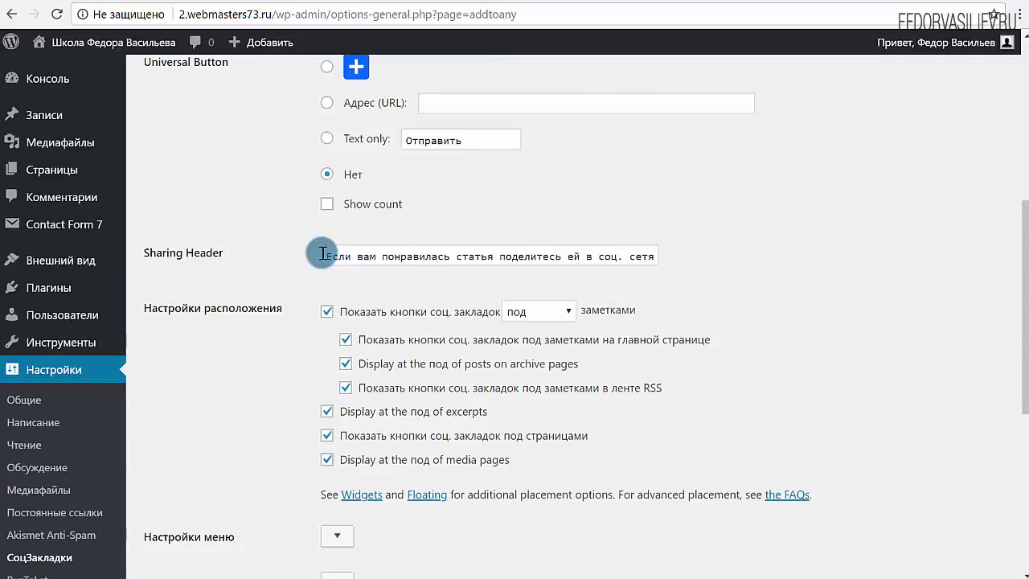
left_click_drag(597, 257, 744, 250)
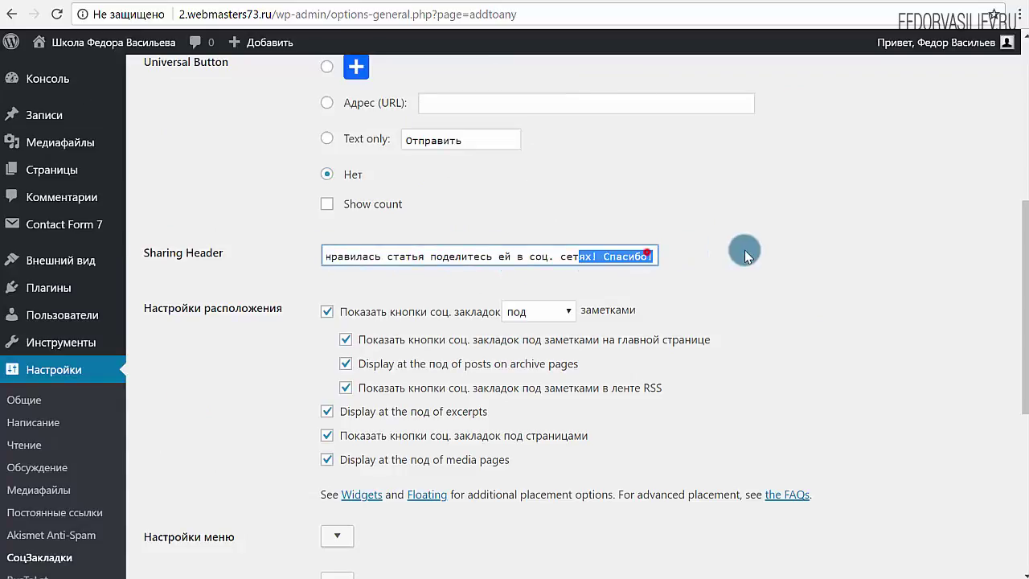
left_click(745, 248)
scroll(745, 249, "down", 4)
left_click(271, 405)
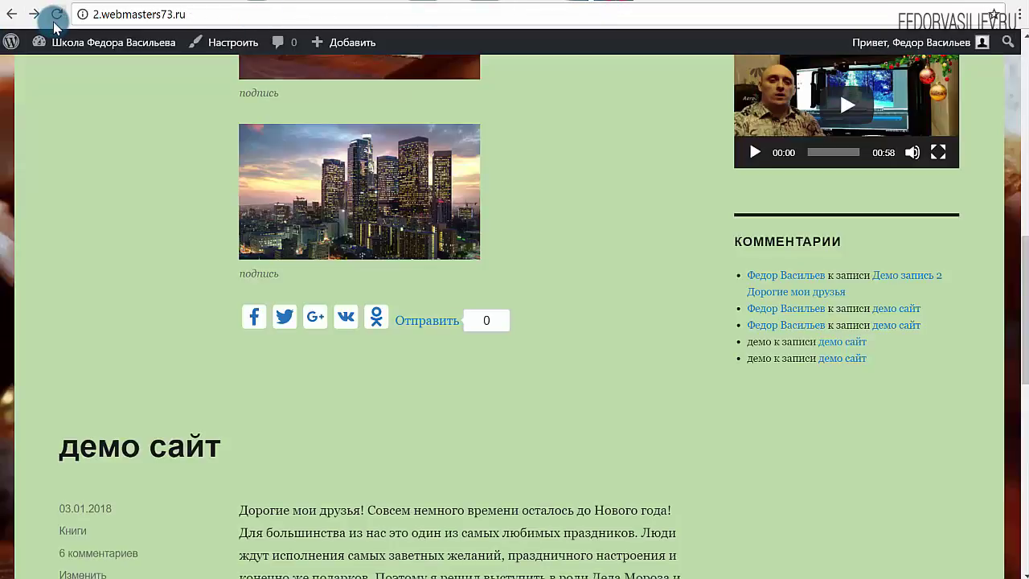
Reload the site and scroll the posts, checking the thank-you header above the share icons.
left_click(56, 16)
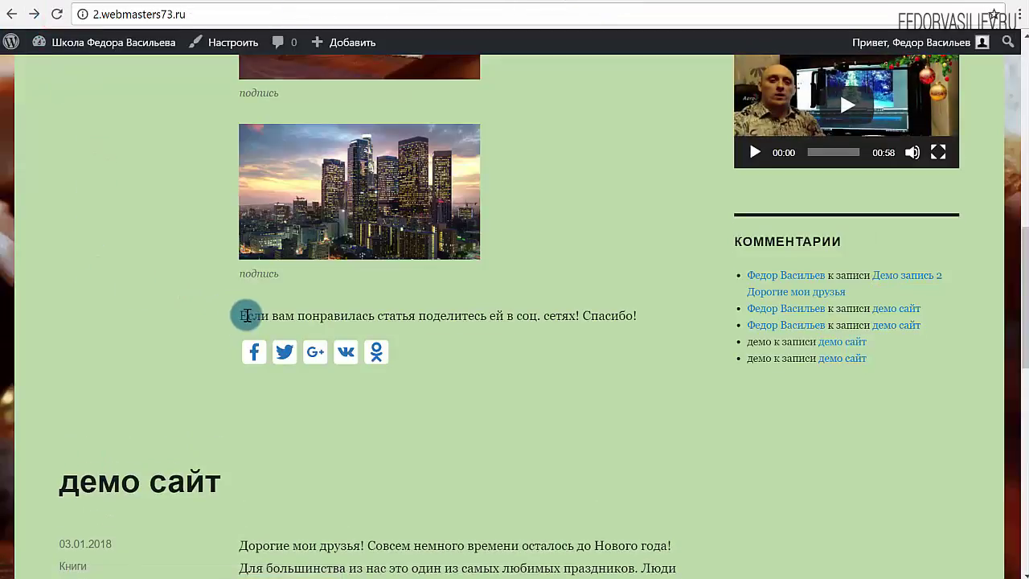
left_click_drag(247, 315, 649, 301)
left_click(650, 300)
scroll(623, 333, "down", 5)
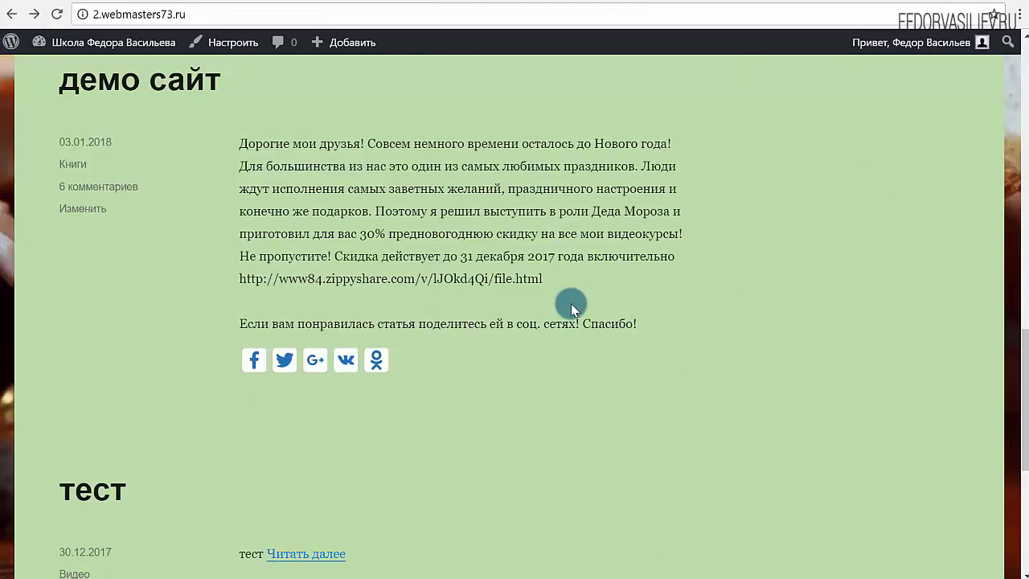
left_click_drag(583, 321, 200, 271)
left_click(200, 271)
scroll(314, 311, "down", 4)
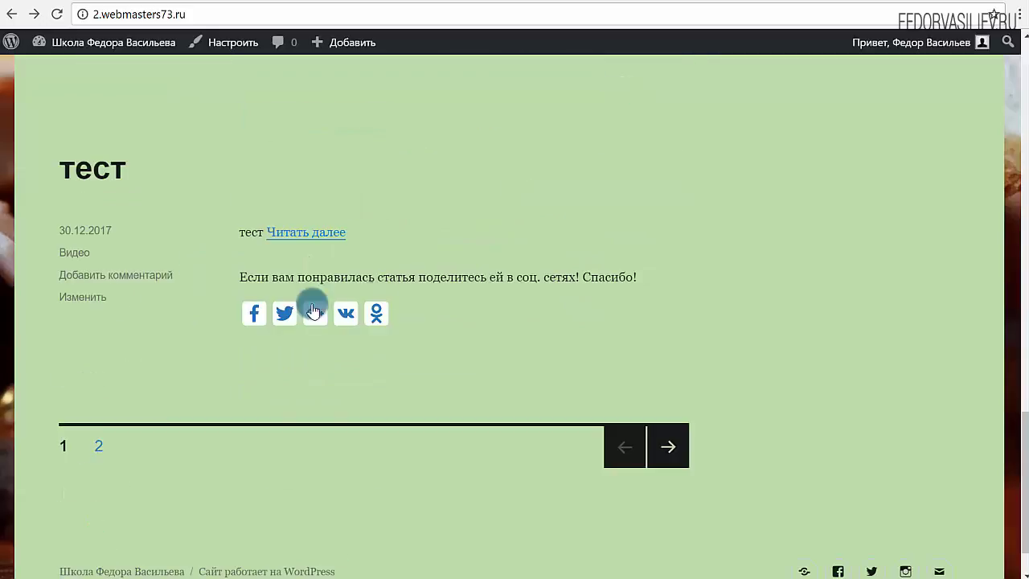
left_click_drag(585, 284, 179, 268)
key("ctrl+Tab")
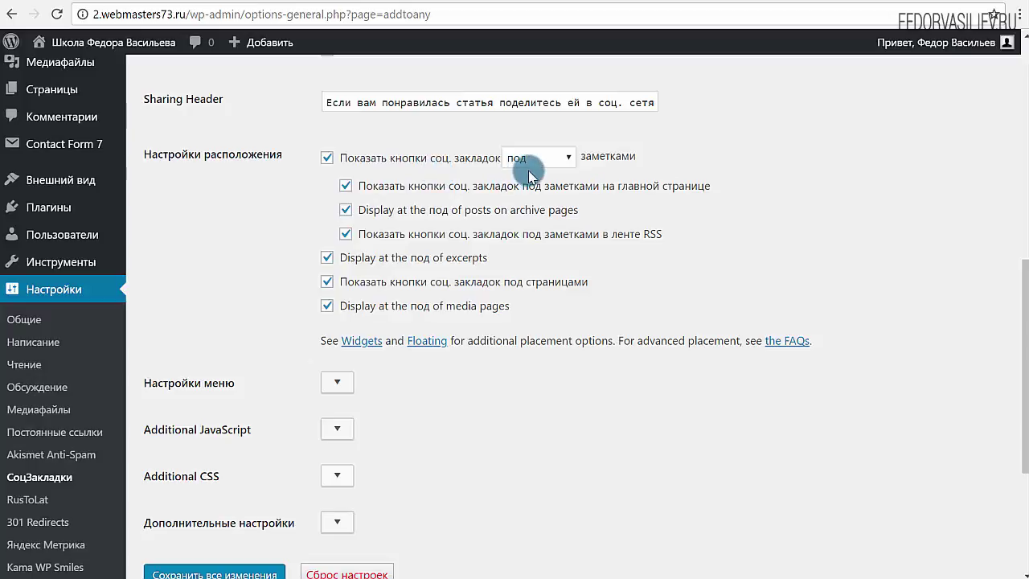
Change the share button placement to 'над & под' and save.
left_click(562, 159)
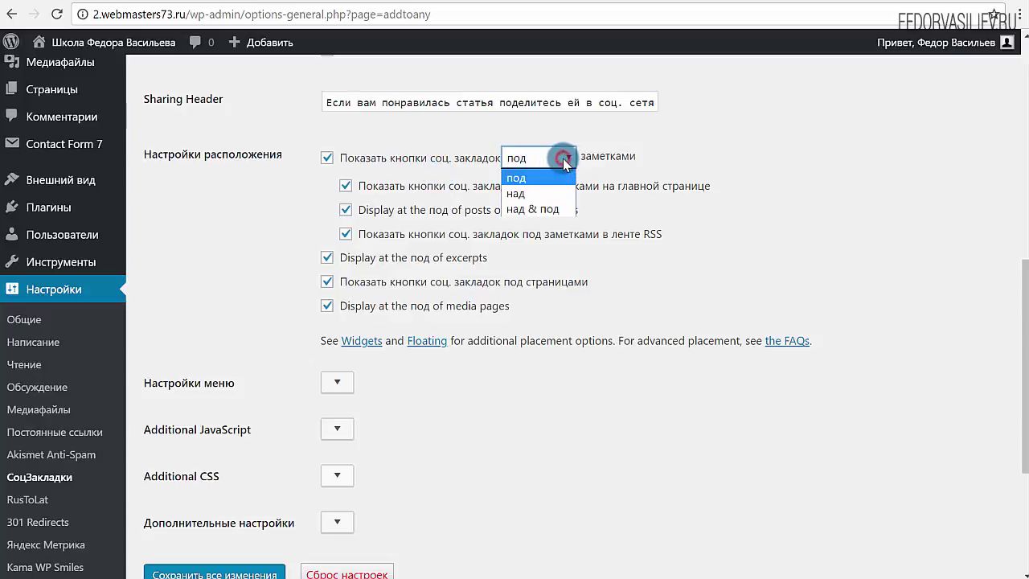
left_click(534, 208)
scroll(413, 328, "down", 3)
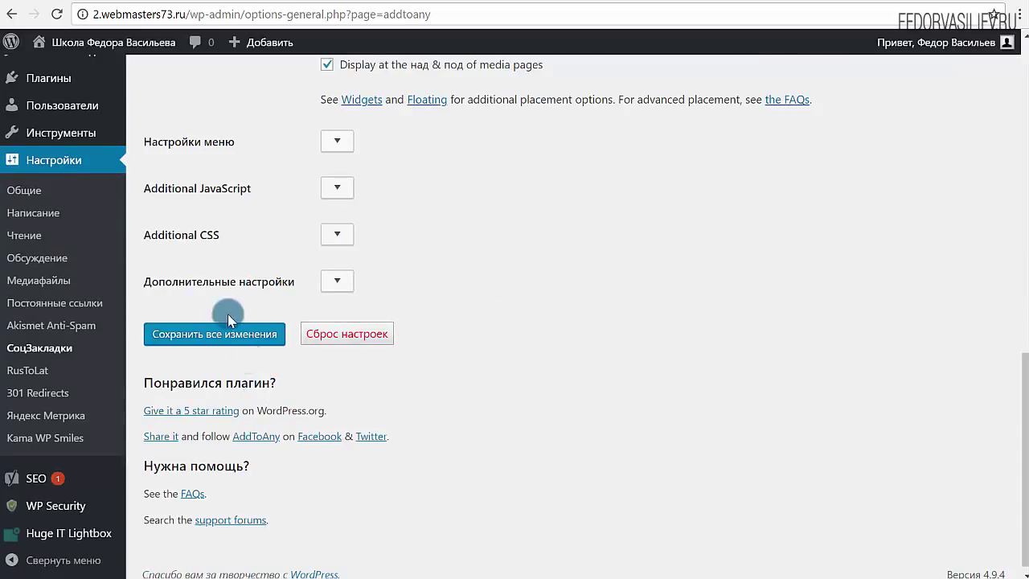
left_click(240, 342)
Reload the live site and scroll the posts to see header and icons above and below.
left_click(589, 2)
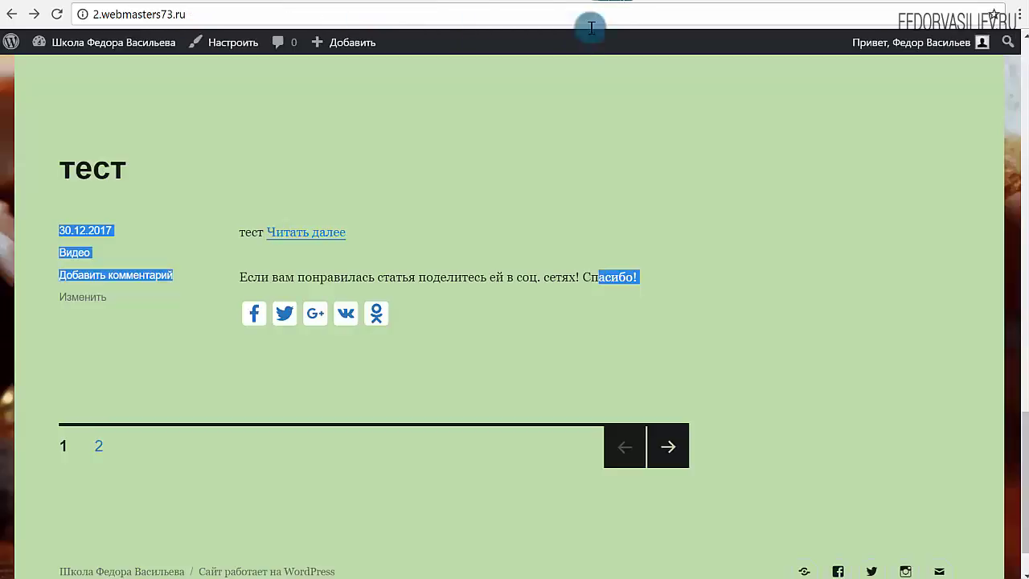
scroll(234, 256, "up", 3)
scroll(233, 256, "up", 10)
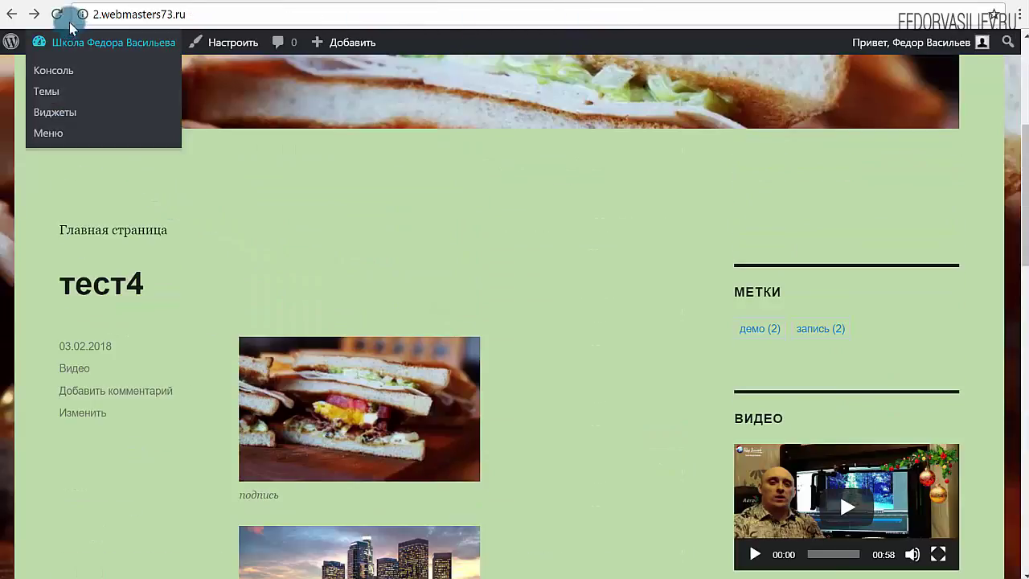
left_click(57, 14)
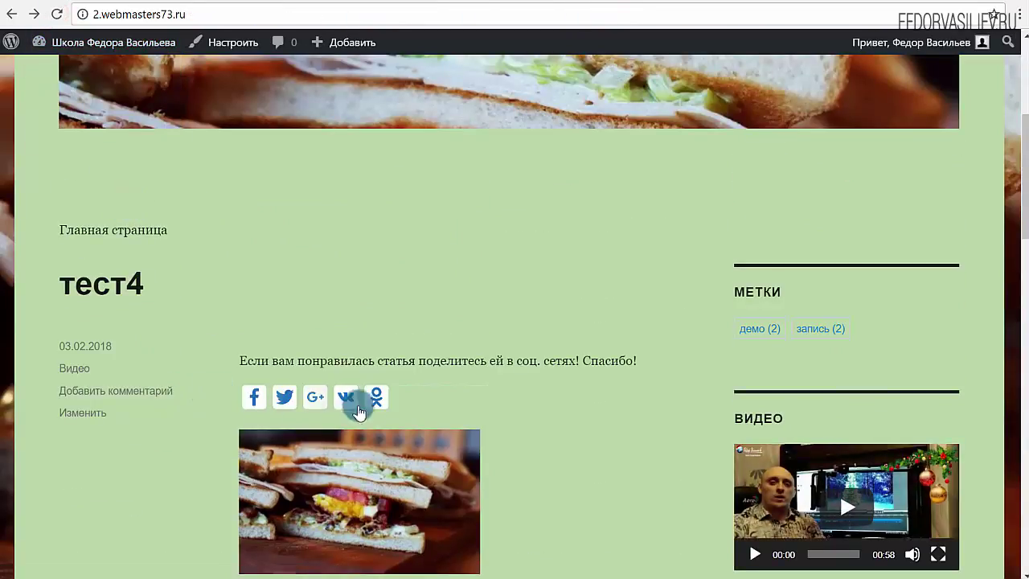
left_click_drag(580, 383, 294, 315)
scroll(316, 246, "down", 6)
triple_click(498, 392)
scroll(295, 313, "down", 4)
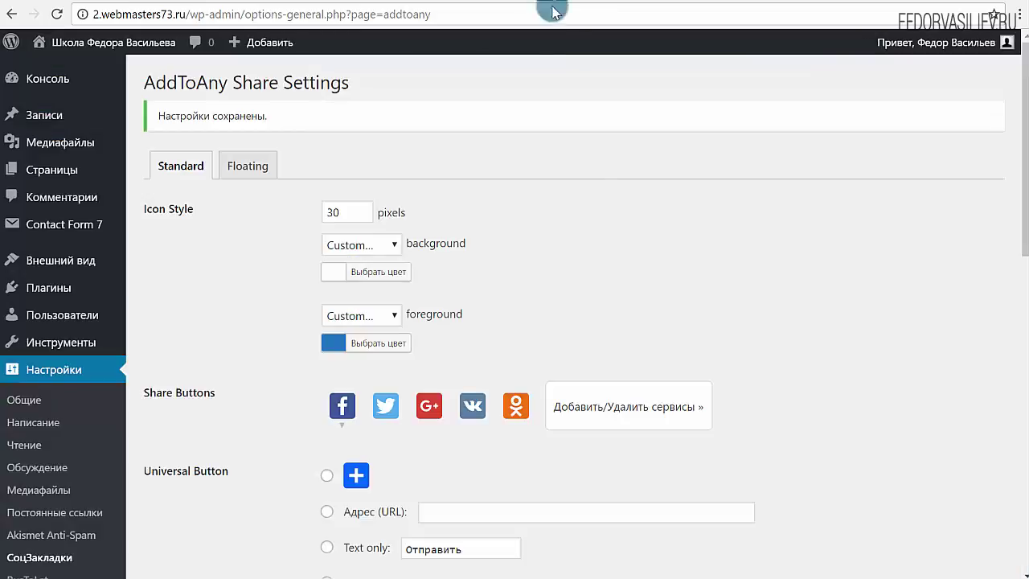
scroll(616, 260, "down", 6)
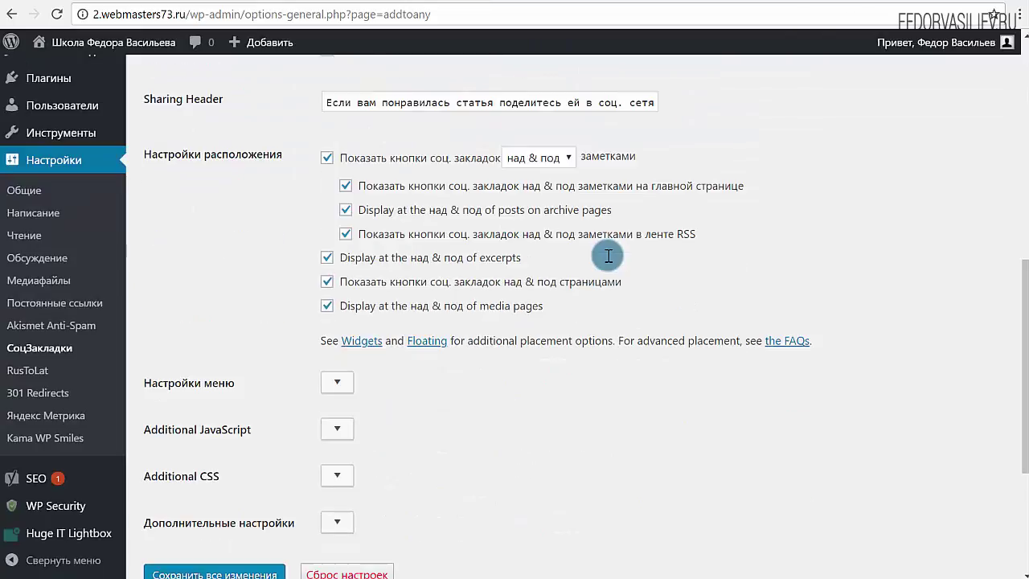
Set the placement to 'над' only and scroll the live site to check the buttons.
left_click(543, 160)
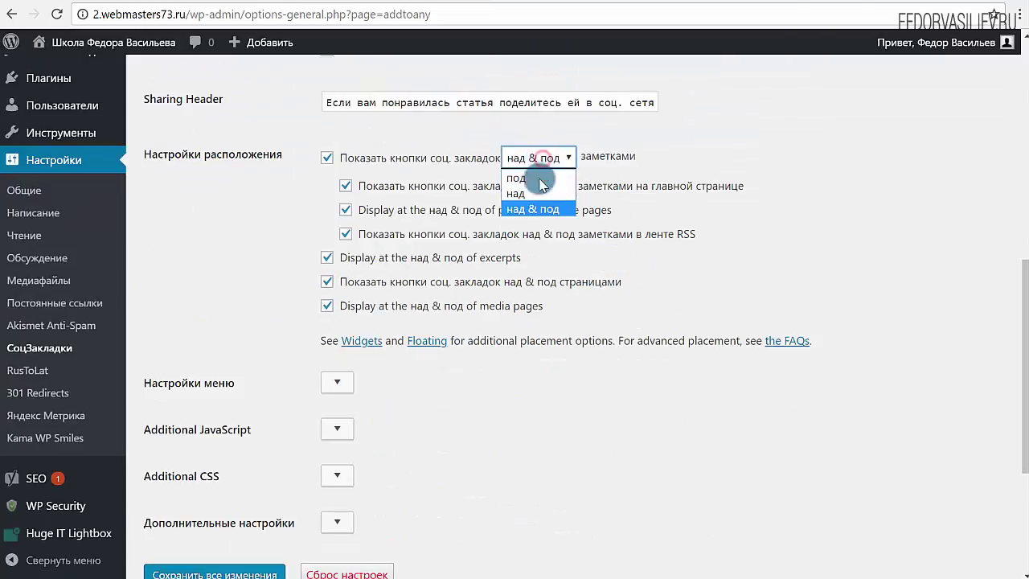
left_click(533, 193)
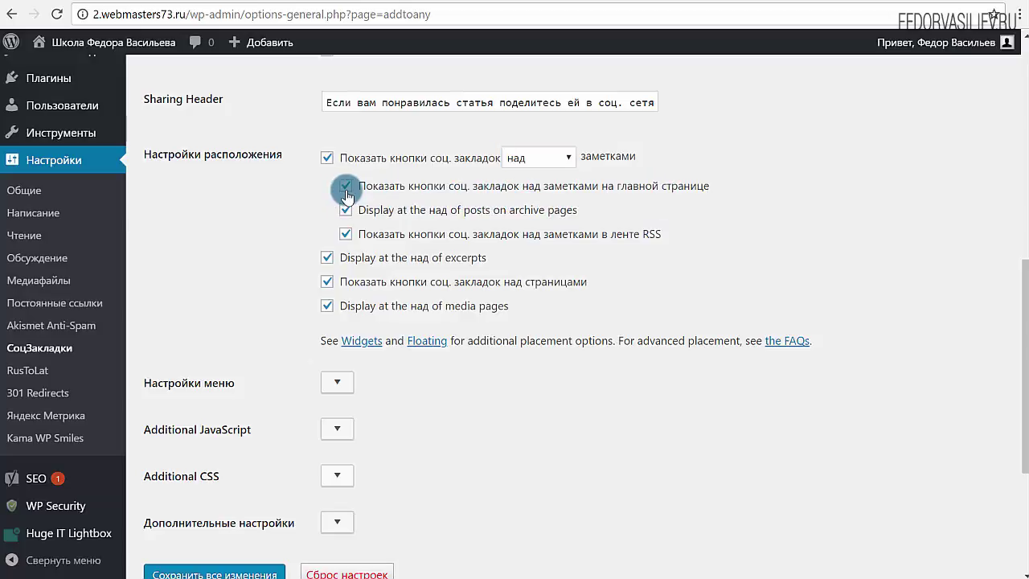
left_click(604, 1)
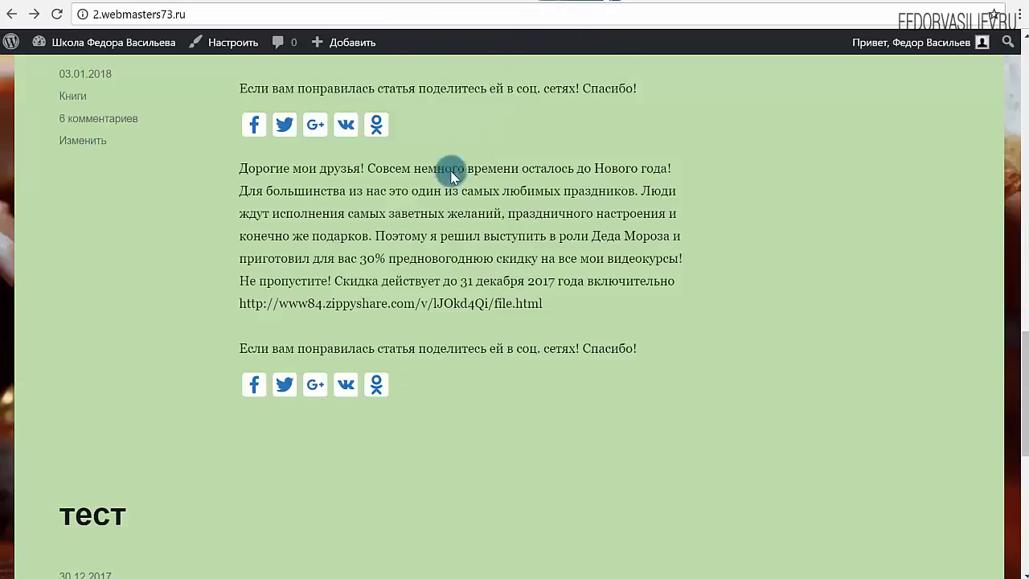
scroll(452, 167, "up", 15)
scroll(299, 342, "down", 4)
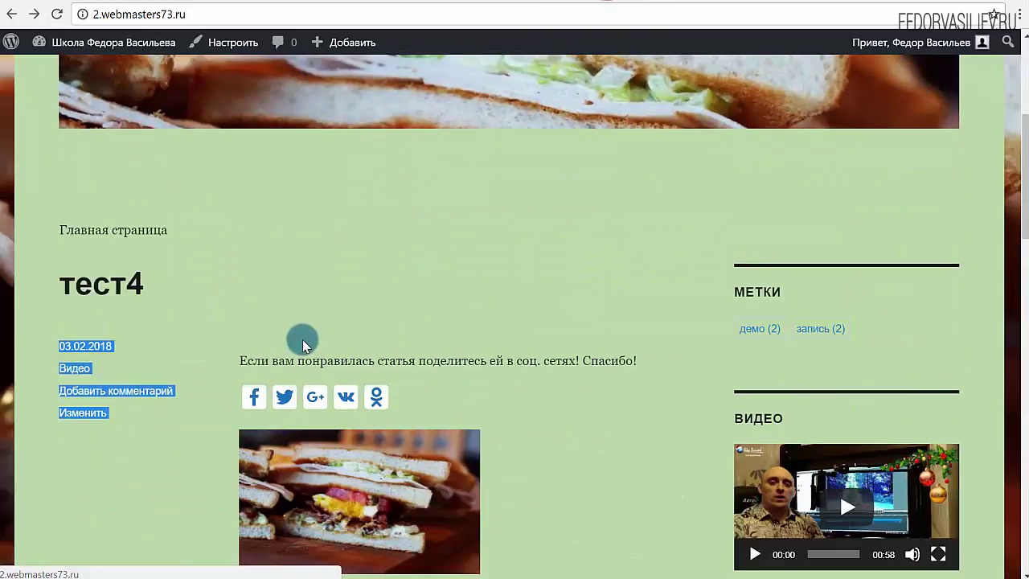
scroll(368, 298, "up", 4)
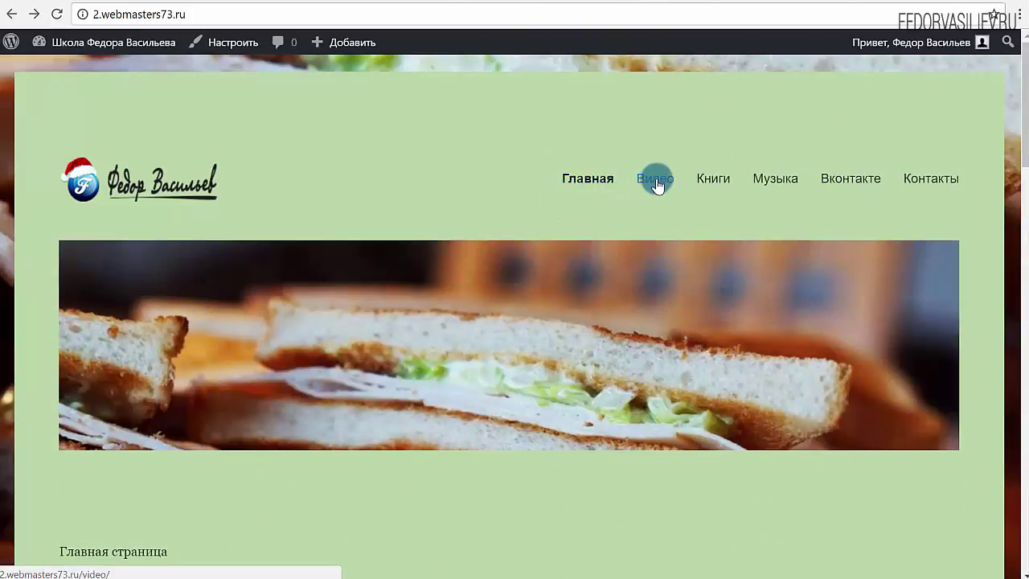
scroll(414, 195, "down", 15)
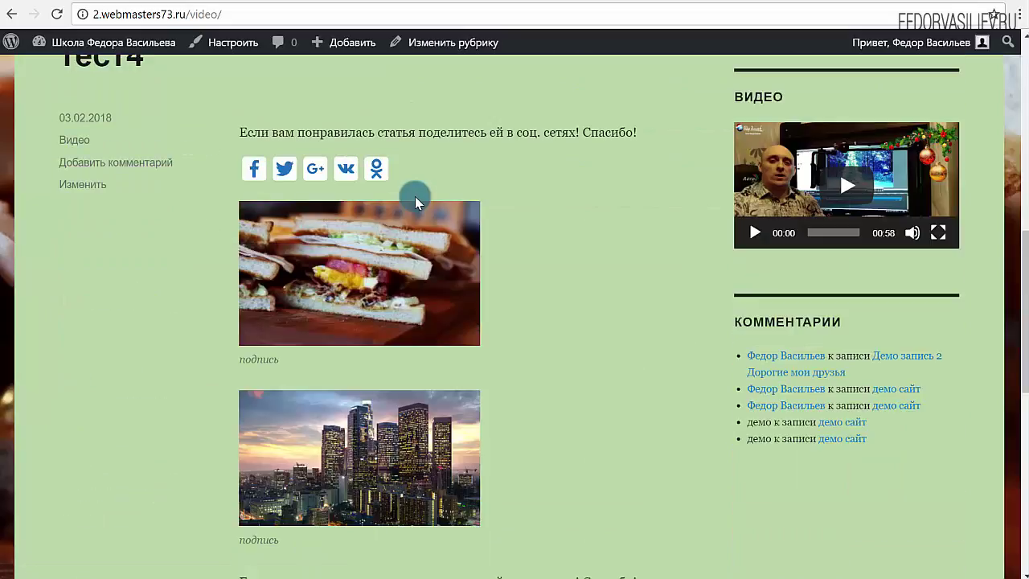
scroll(414, 195, "up", 10)
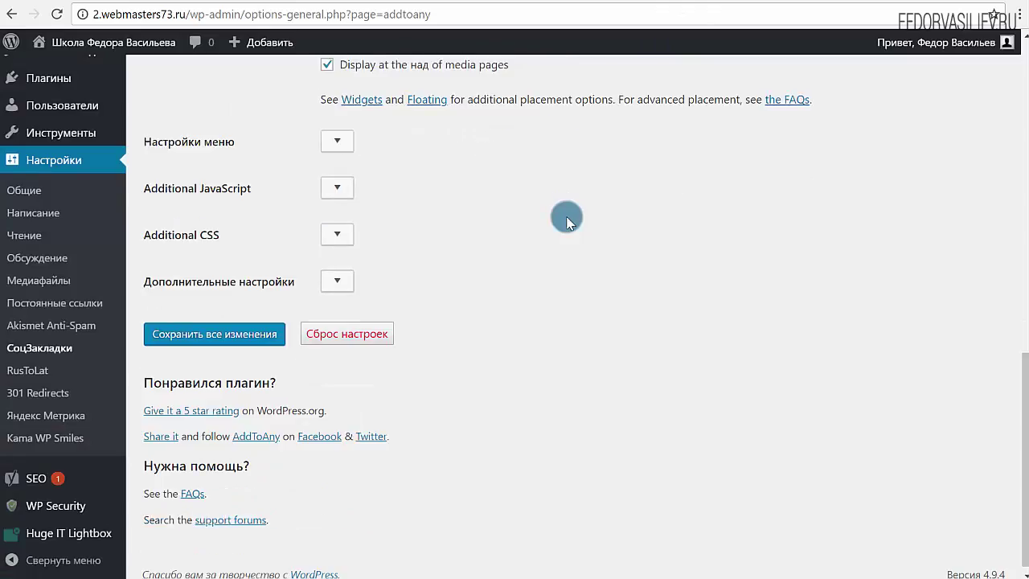
scroll(450, 217, "up", 3)
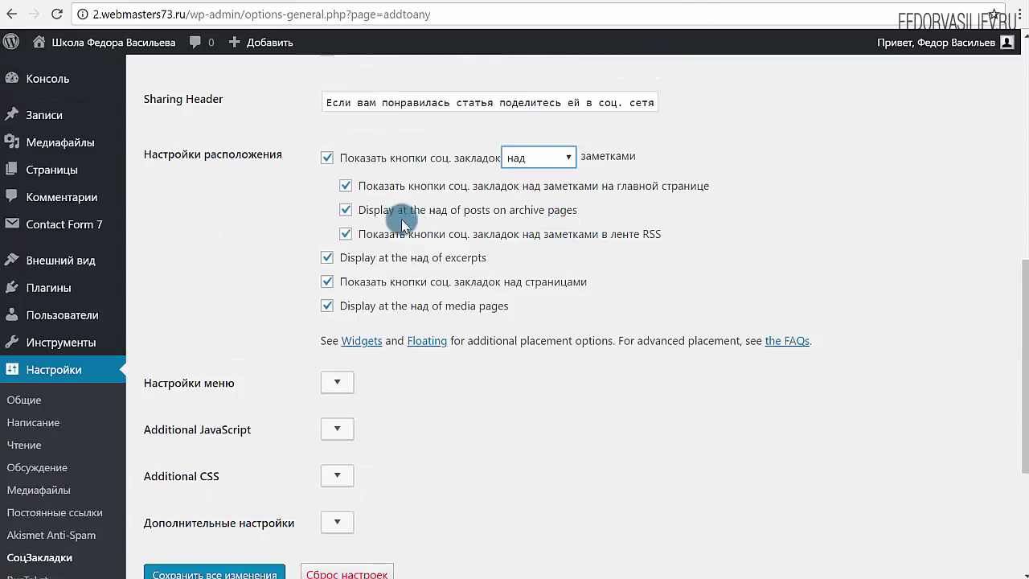
Untick share buttons on the home page and save the above-posts-only placement.
left_click(342, 184)
scroll(321, 338, "down", 3)
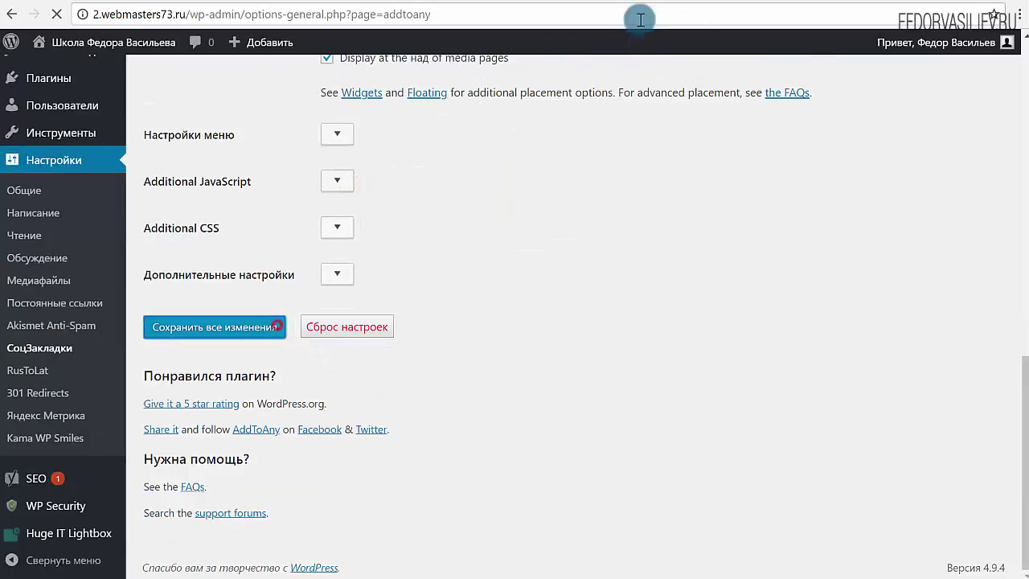
left_click(640, 17)
left_click(346, 213)
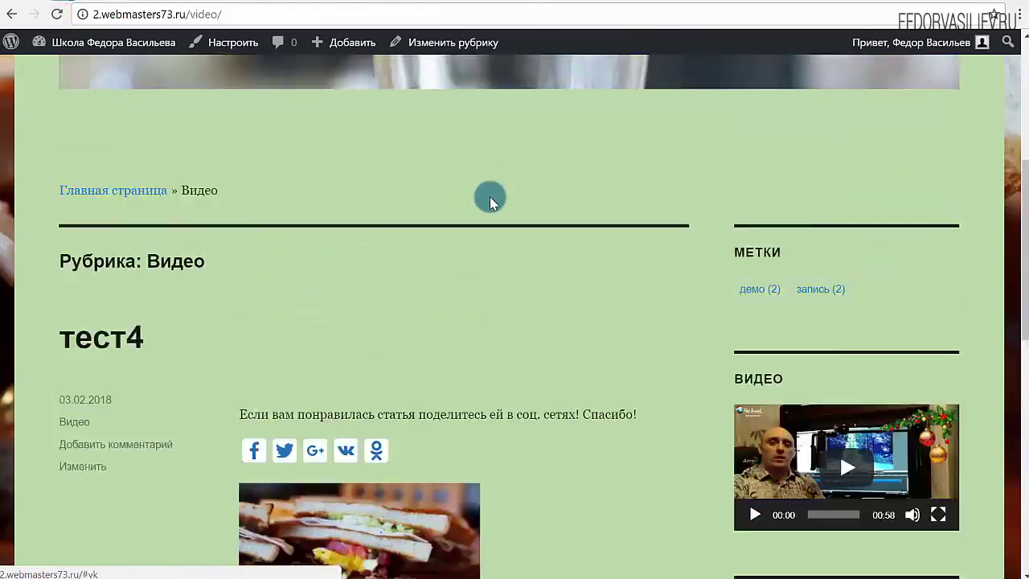
Check the share buttons on the site's home page and the Видео category page.
left_click(120, 191)
scroll(334, 211, "down", 7)
scroll(333, 210, "down", 5)
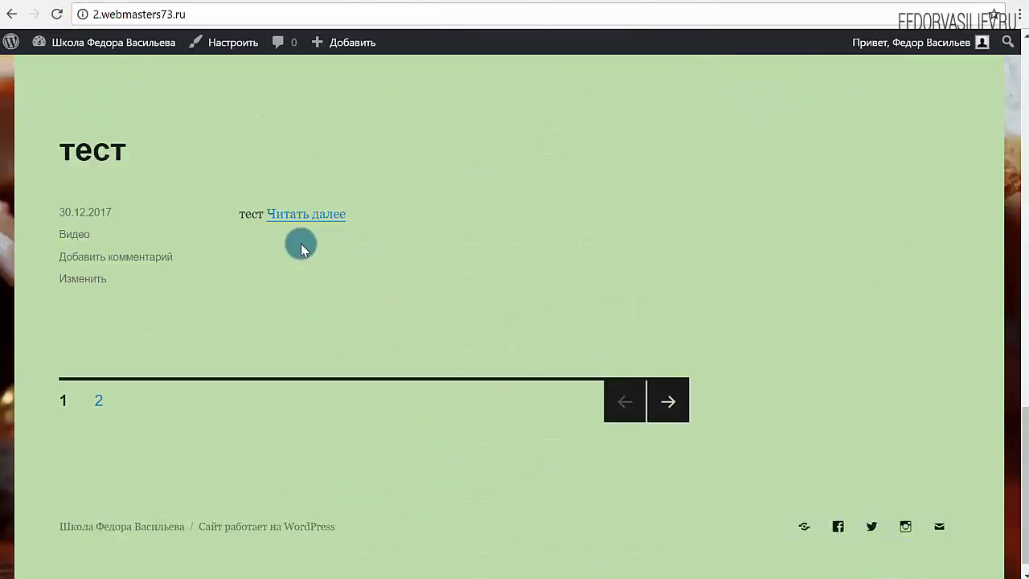
scroll(209, 281, "up", 20)
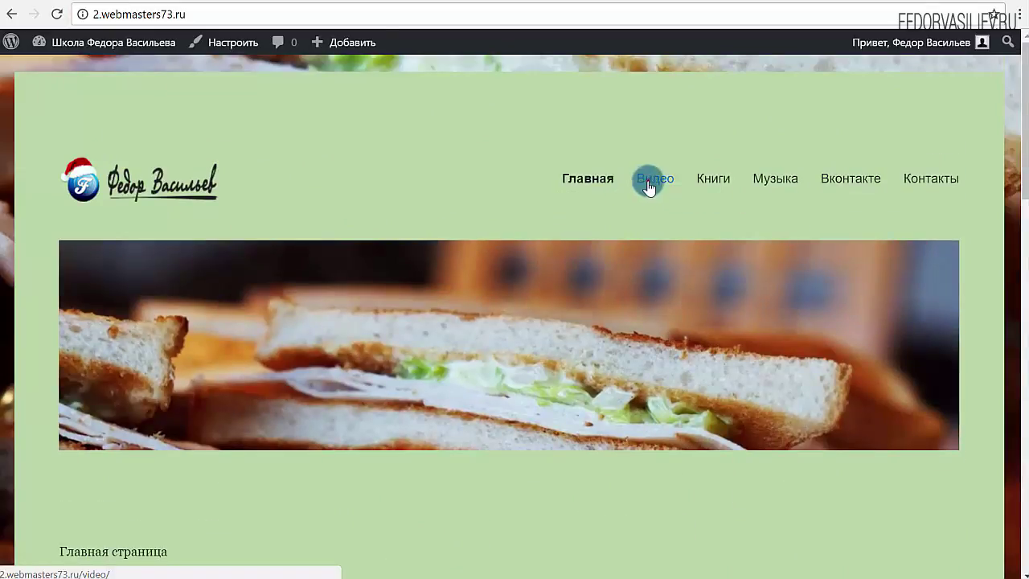
left_click(648, 180)
scroll(480, 223, "down", 4)
scroll(413, 253, "down", 10)
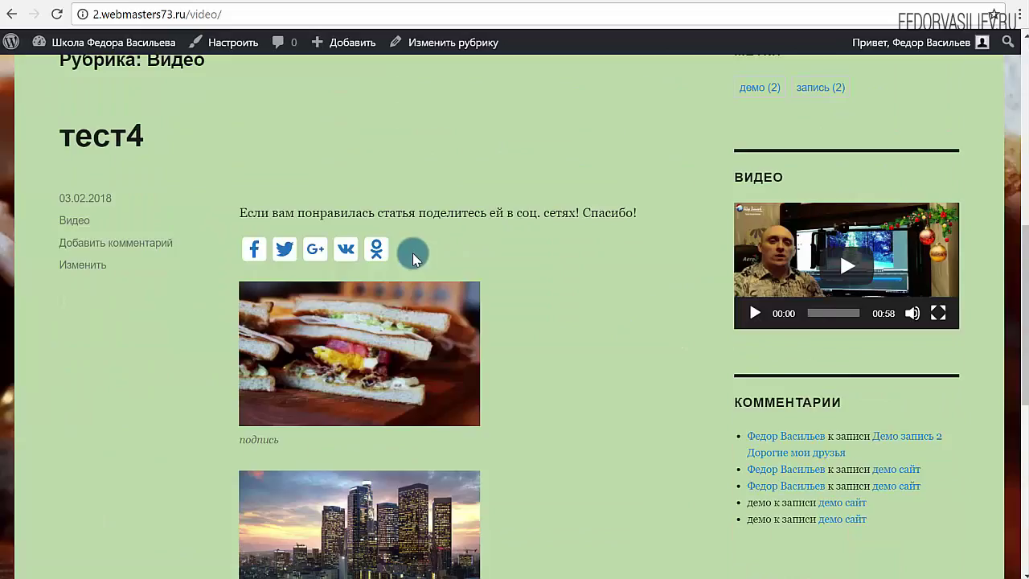
scroll(331, 217, "up", 15)
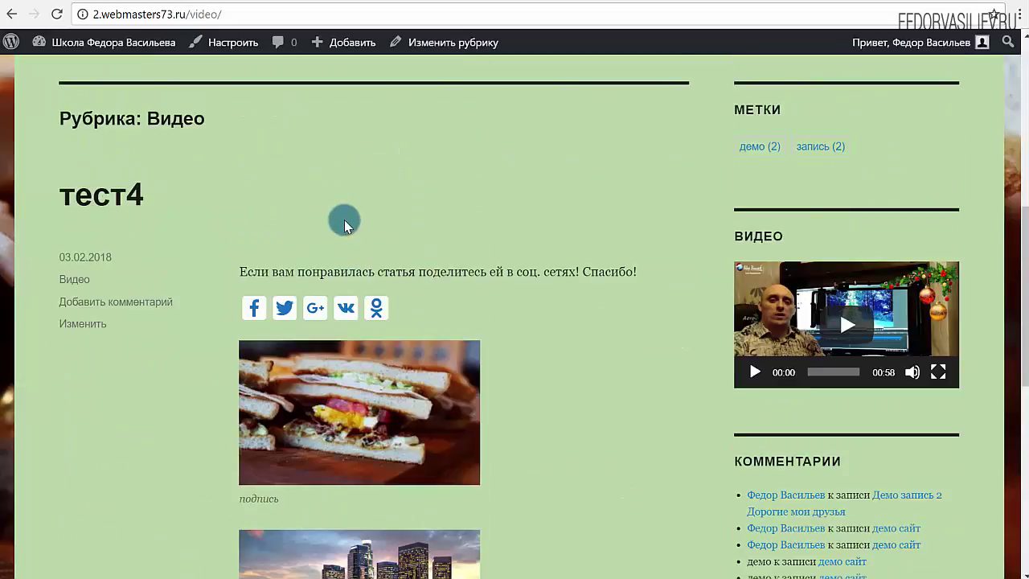
scroll(388, 227, "down", 4)
scroll(231, 233, "down", 6)
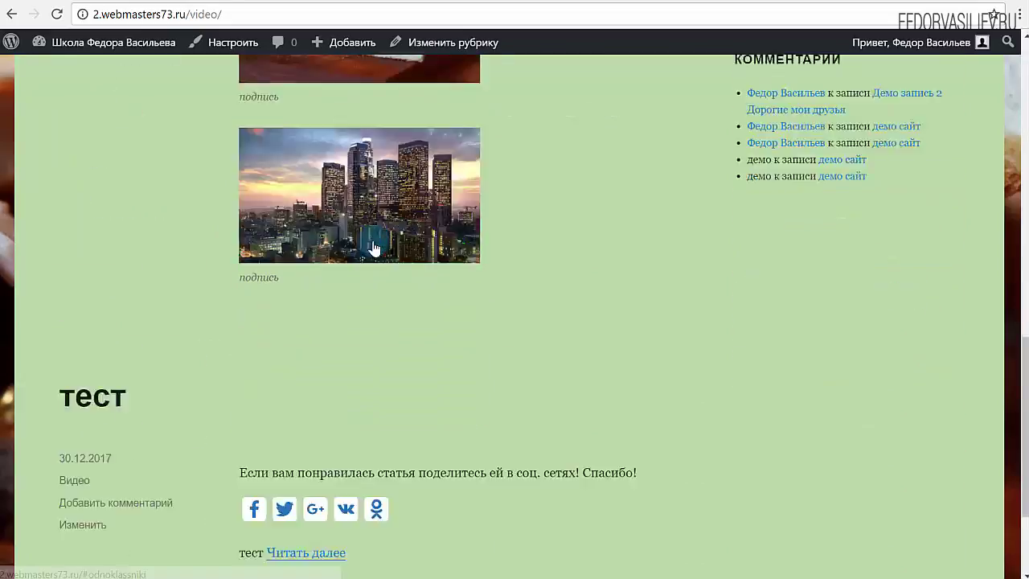
scroll(608, 209, "up", 20)
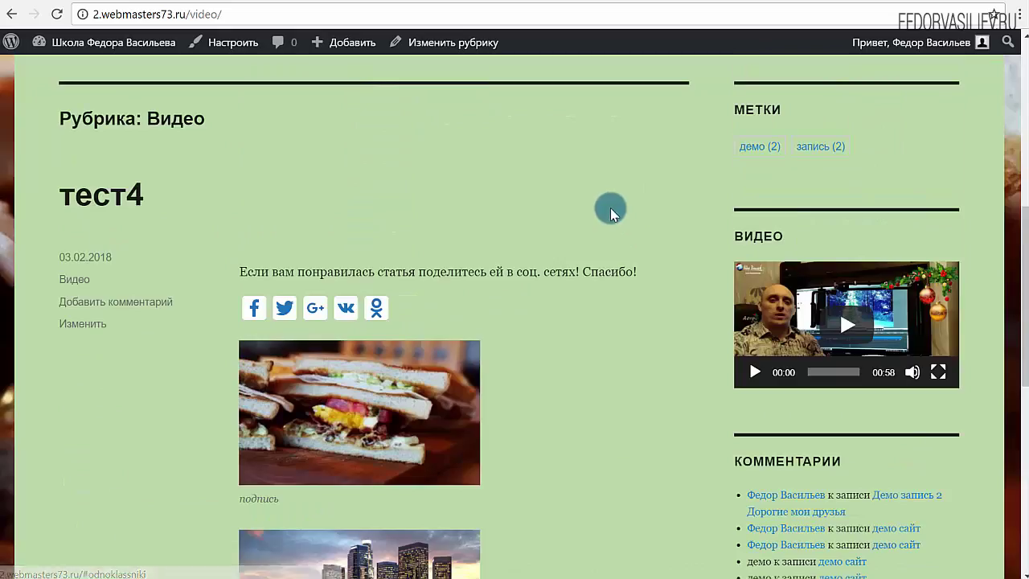
Confirm the тест4 post shows share icons only above its content.
left_click(572, 77)
scroll(312, 225, "down", 18)
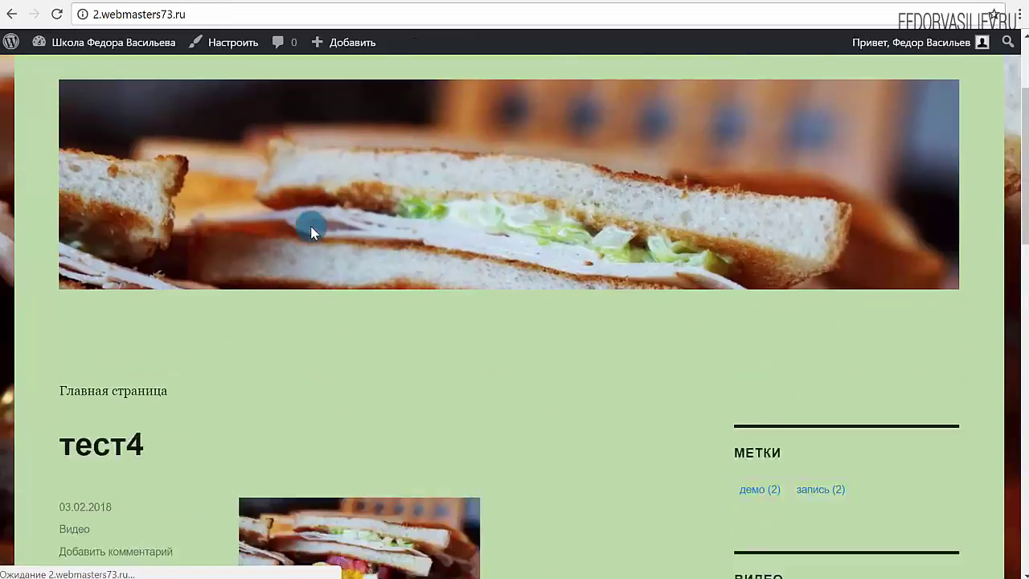
scroll(311, 226, "up", 10)
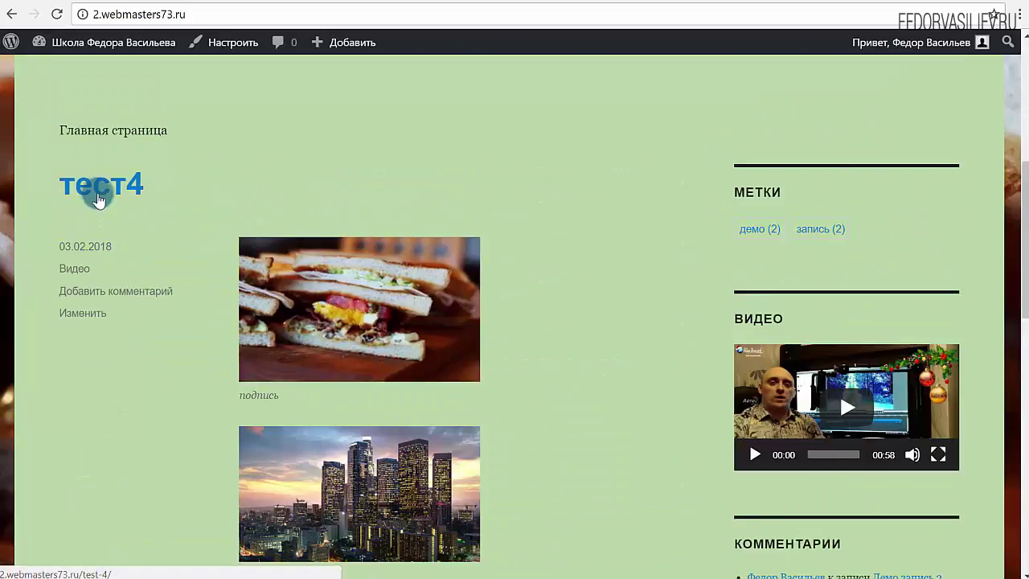
left_click(97, 200)
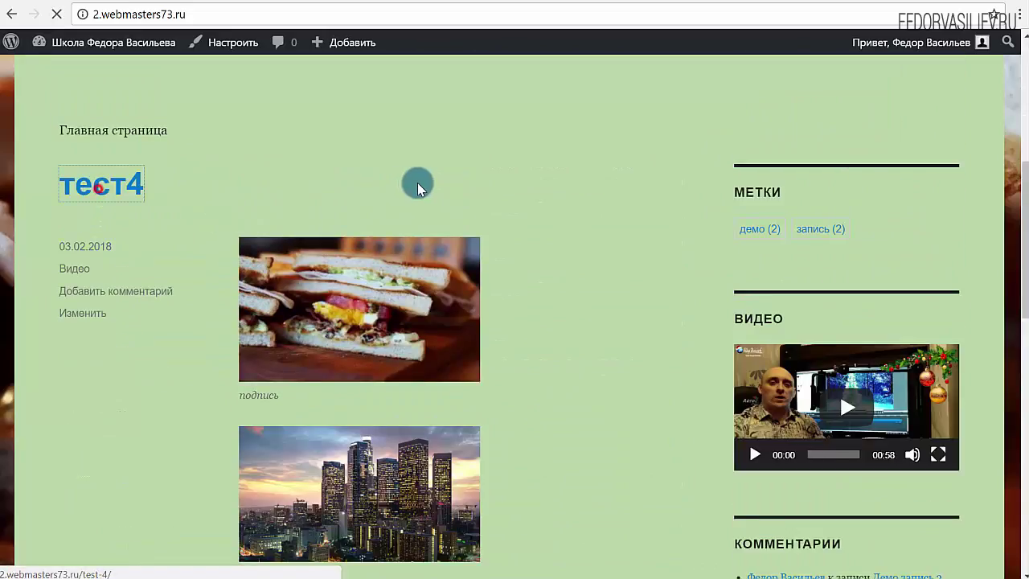
scroll(417, 183, "down", 5)
scroll(353, 322, "down", 3)
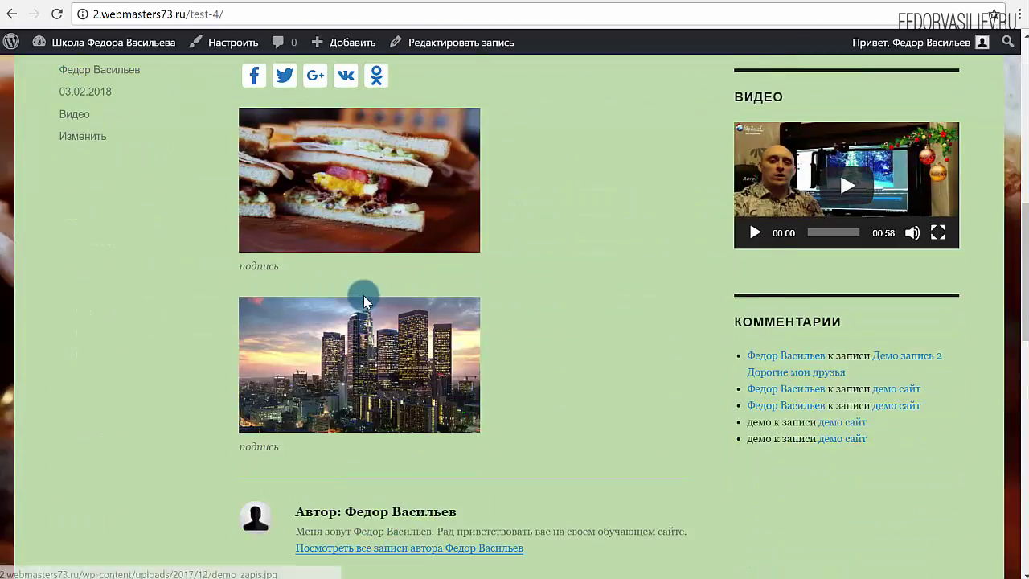
scroll(362, 294, "up", 2)
left_click(576, 2)
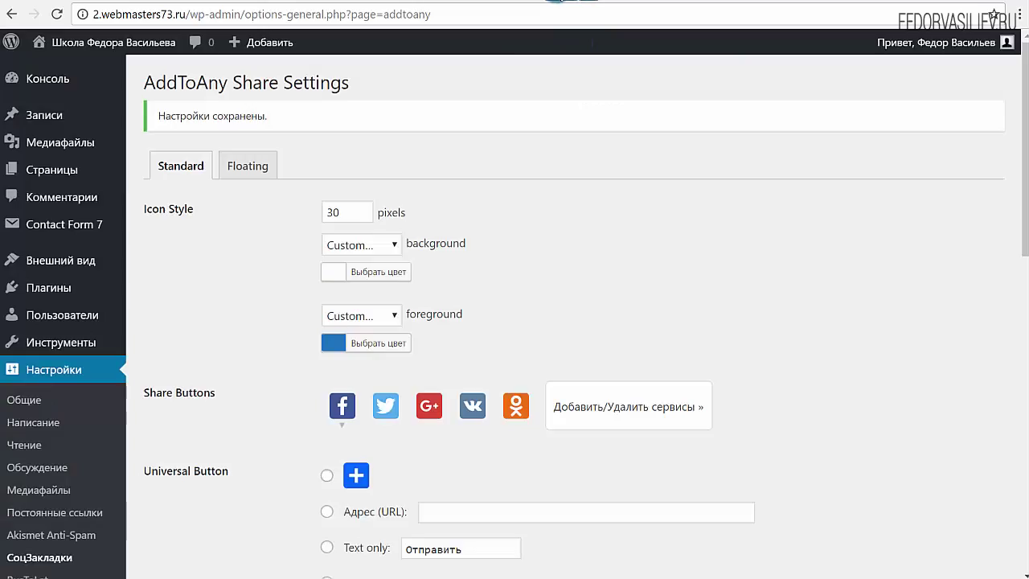
Untick the share-button placements for archive pages, the RSS feed and excerpts.
scroll(299, 156, "down", 7)
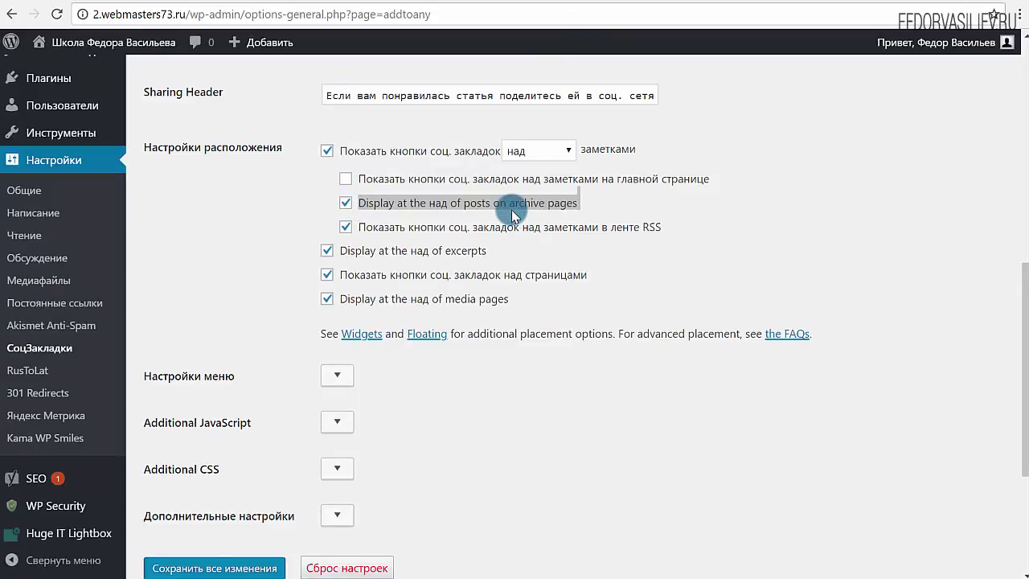
left_click_drag(597, 202, 370, 207)
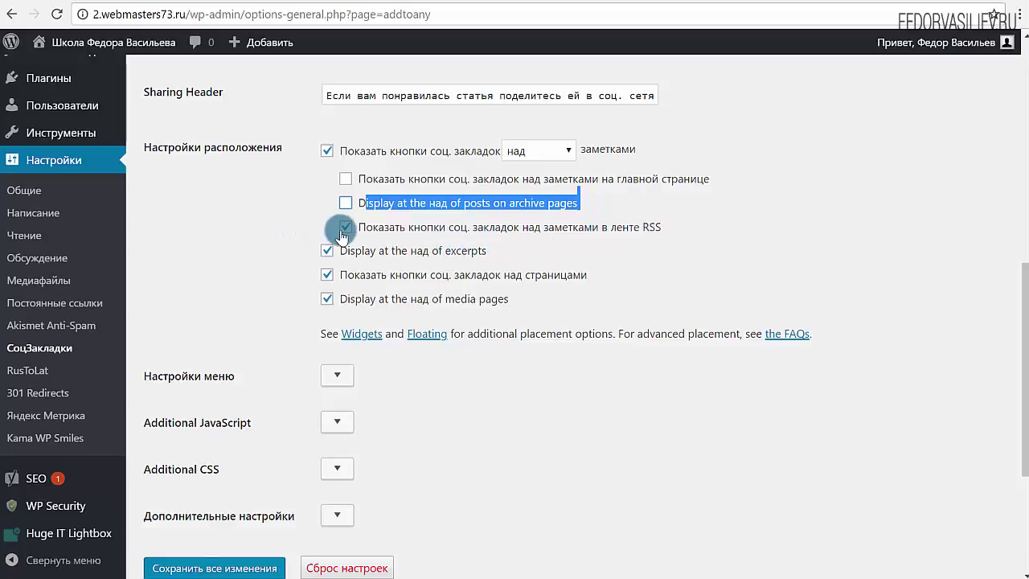
left_click(670, 267)
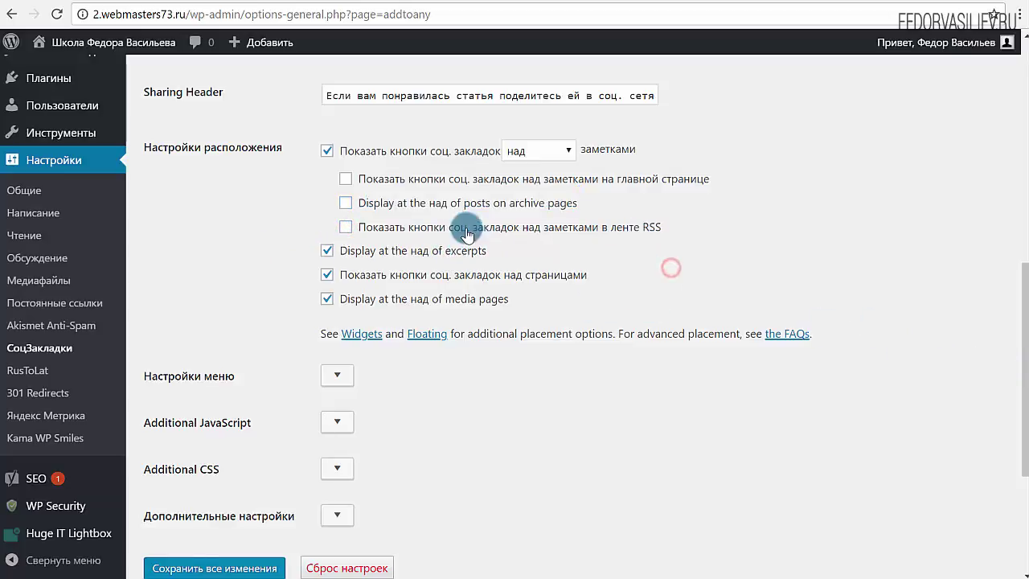
scroll(428, 258, "up", 1)
left_click(428, 258)
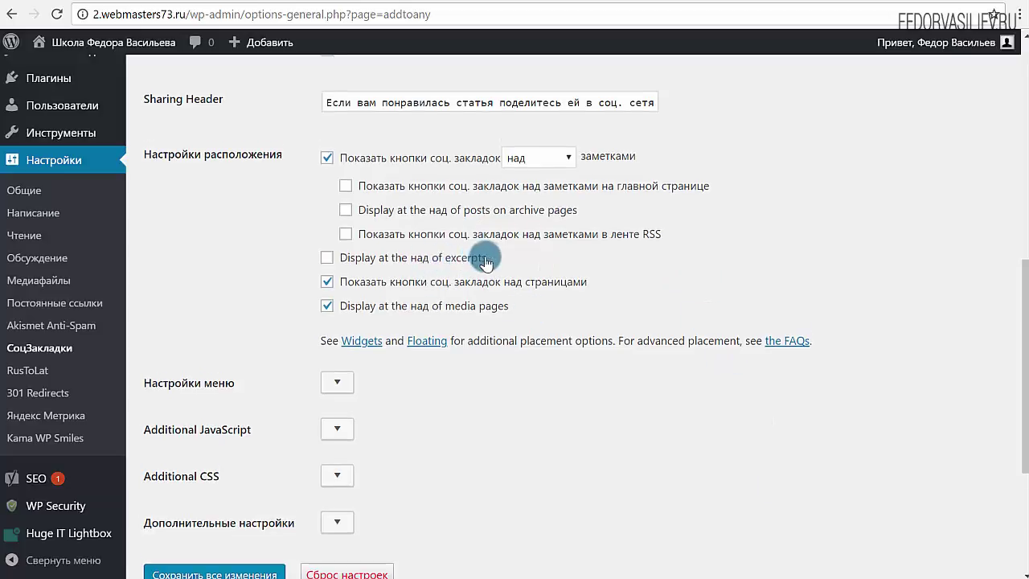
left_click_drag(487, 258, 339, 265)
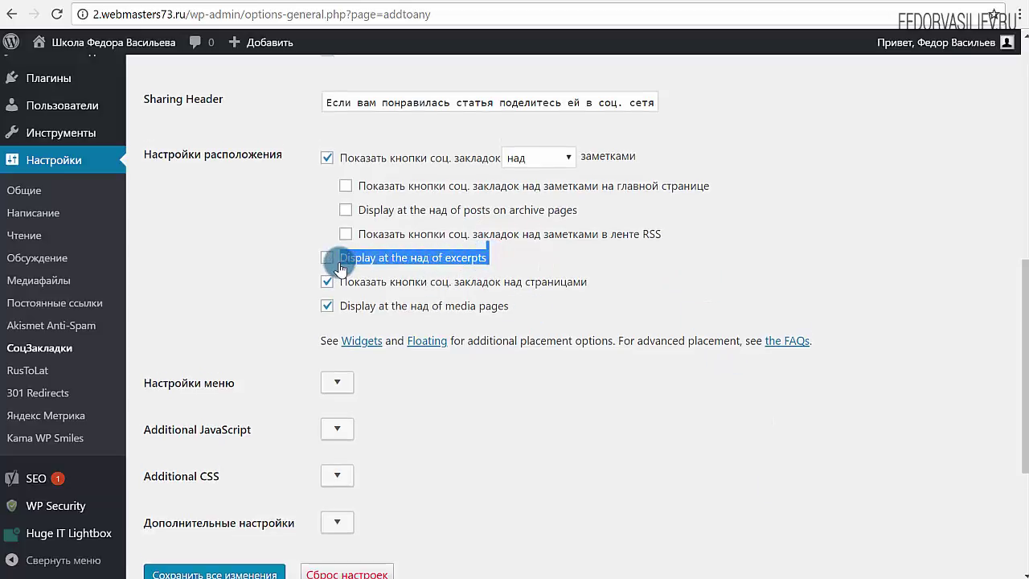
left_click(531, 252)
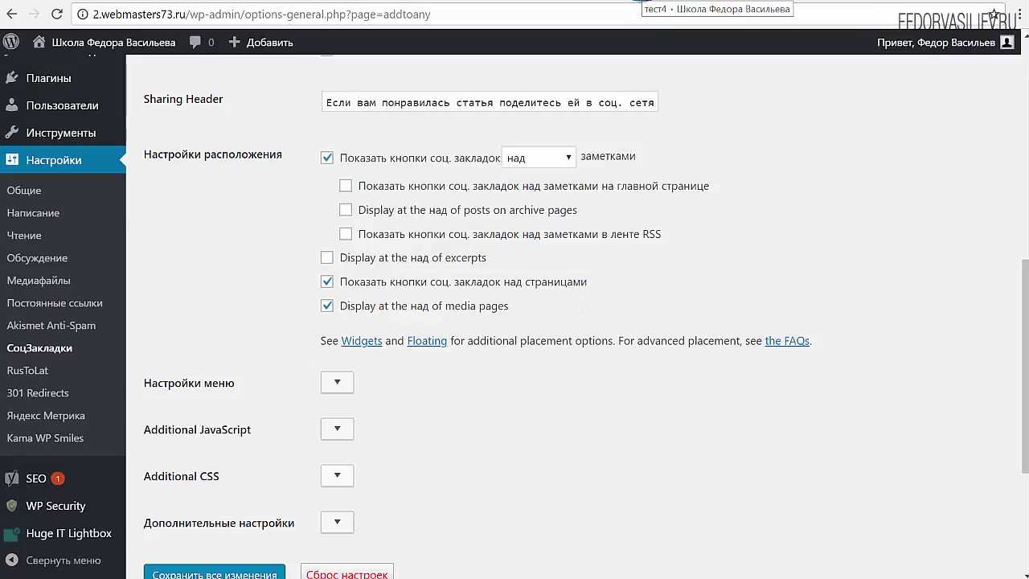
Glance at the тест4 post and the wordpress1.loc active plugins list.
left_click(643, 1)
left_click(572, 9)
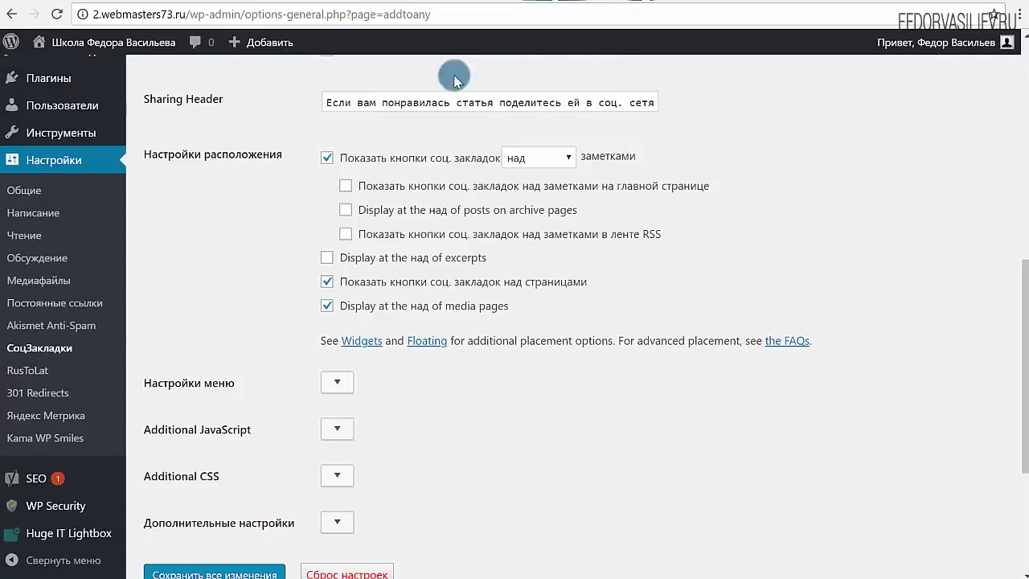
scroll(27, 374, "down", 3)
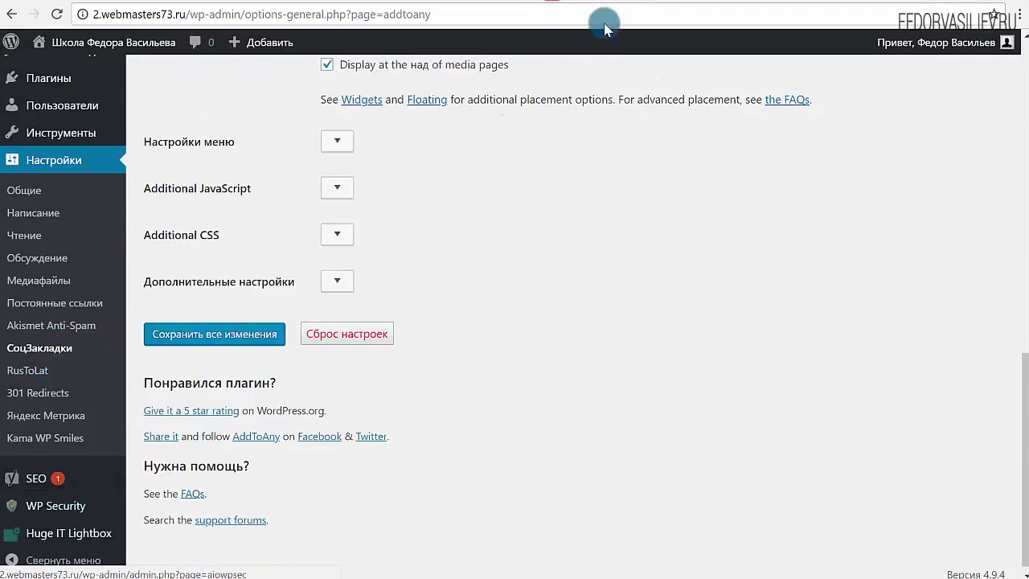
left_click(745, 2)
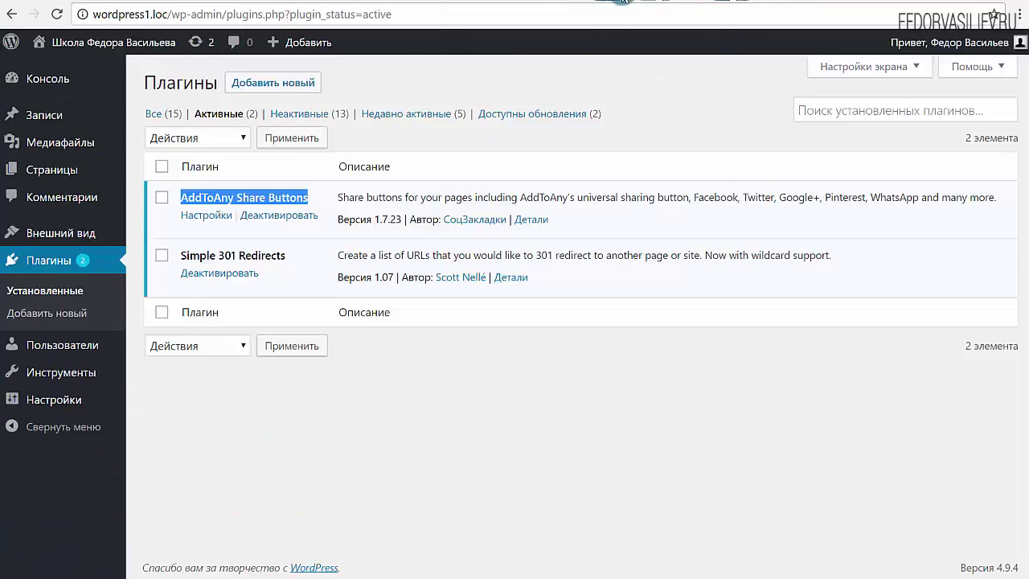
left_click(623, 1)
Inspect the share buttons currently shown on the Контакты page.
left_click(916, 179)
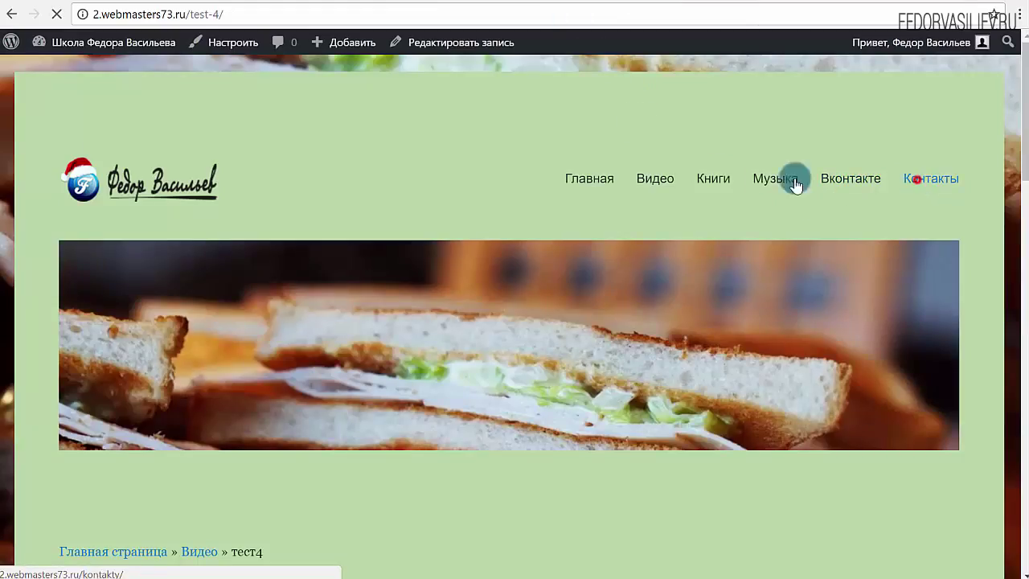
scroll(391, 190, "down", 6)
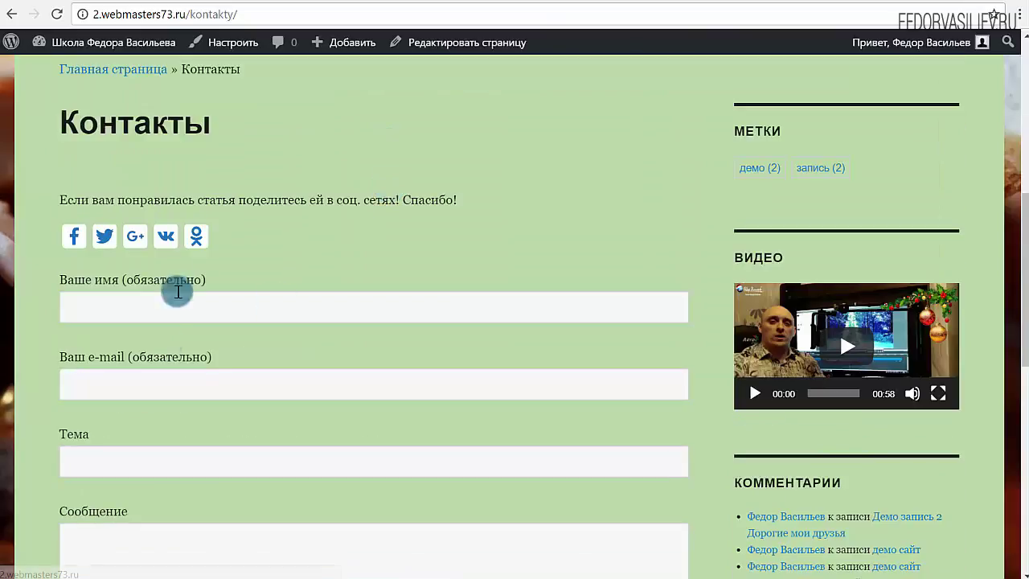
scroll(547, 204, "down", 8)
scroll(557, 211, "up", 10)
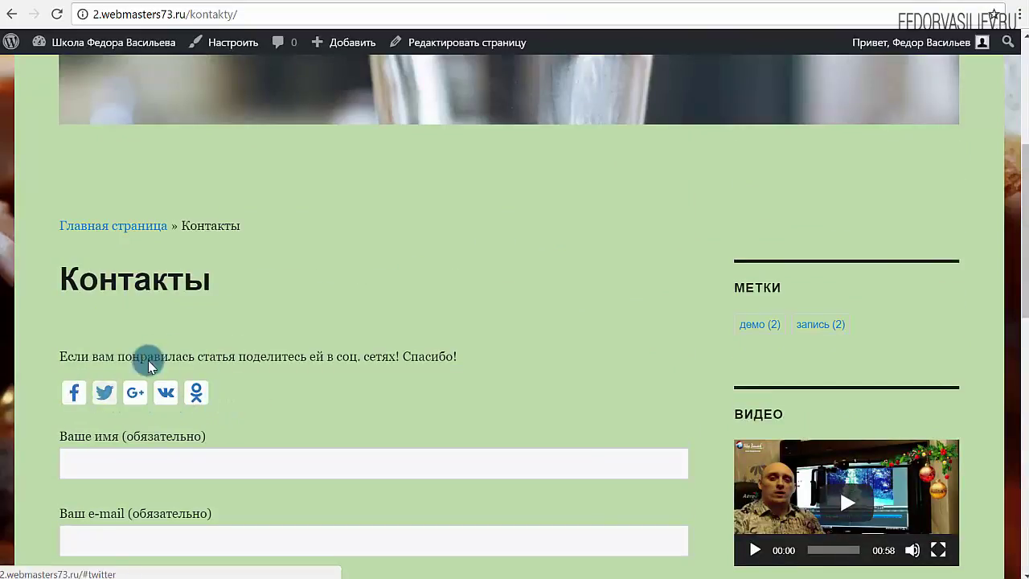
scroll(322, 281, "down", 1)
Untick 'Показать кнопки соц. закладок над страницами' so pages show no share buttons.
left_click(400, 288)
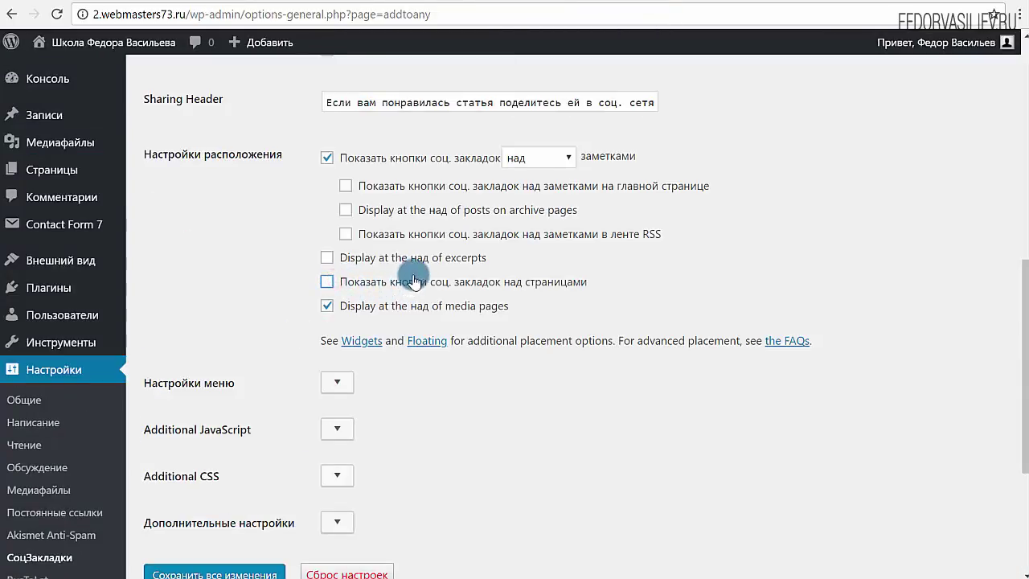
scroll(562, 265, "down", 3)
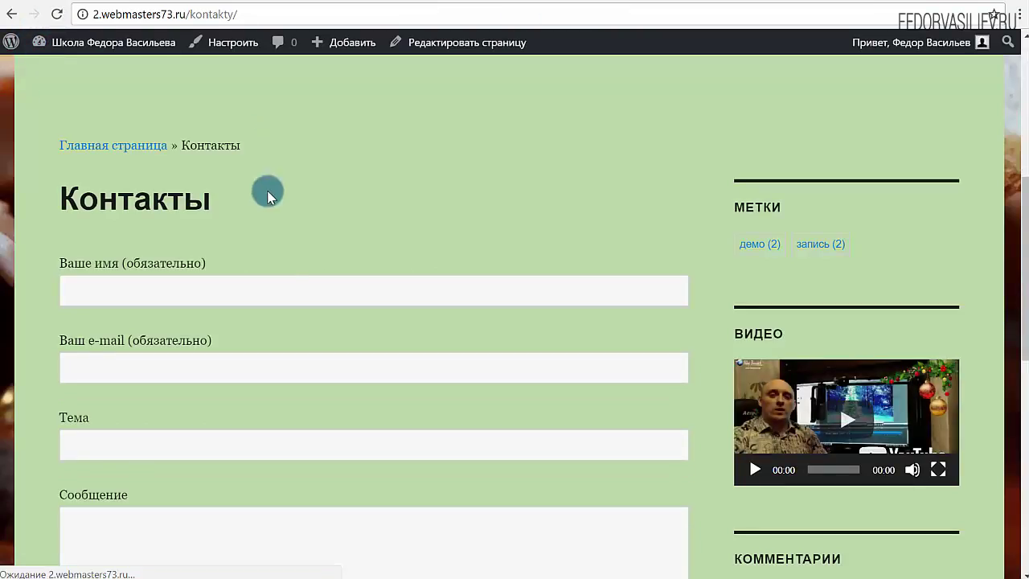
scroll(269, 193, "up", 3)
scroll(212, 311, "down", 5)
scroll(252, 356, "up", 3)
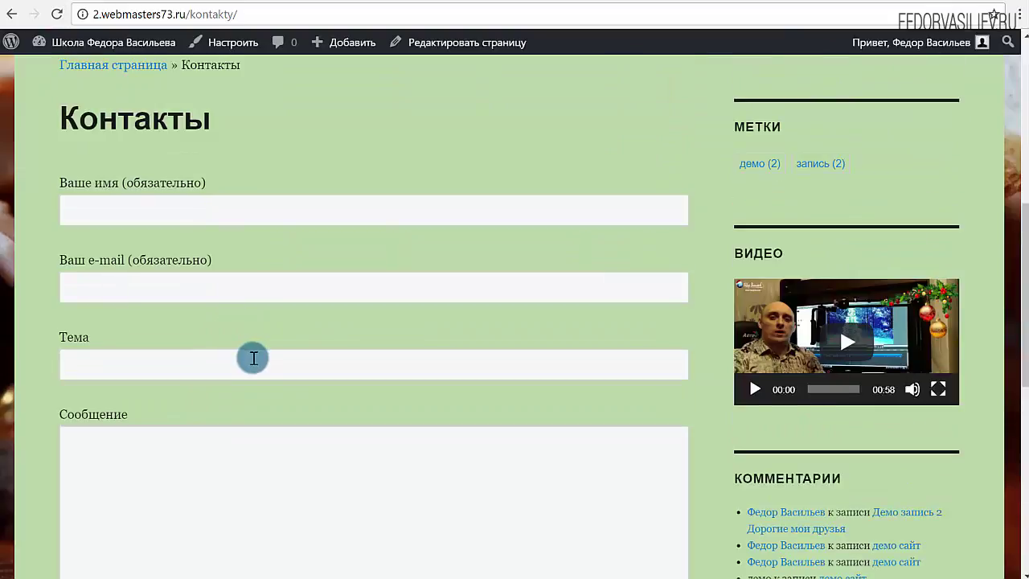
scroll(252, 356, "up", 3)
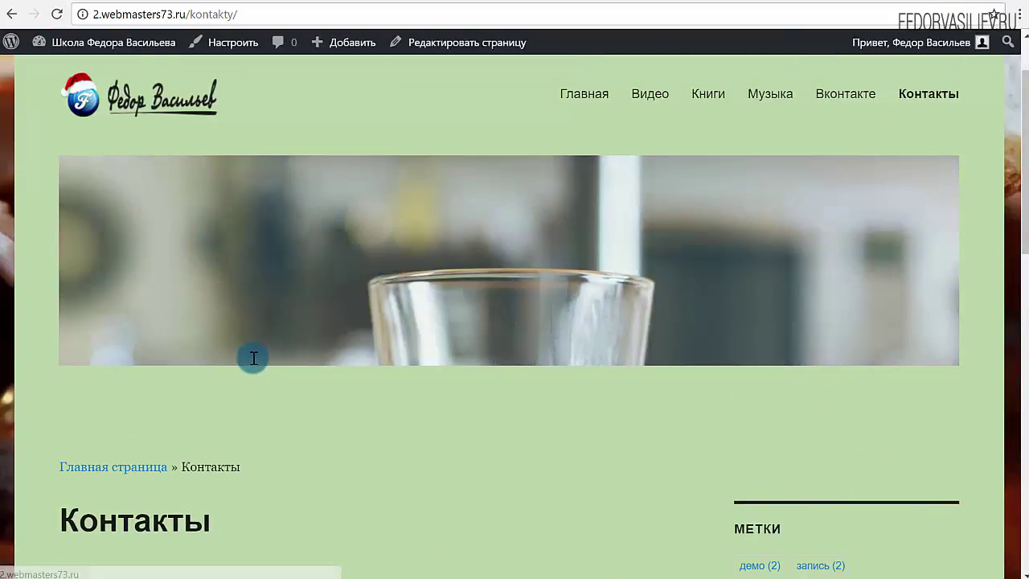
scroll(253, 356, "down", 4)
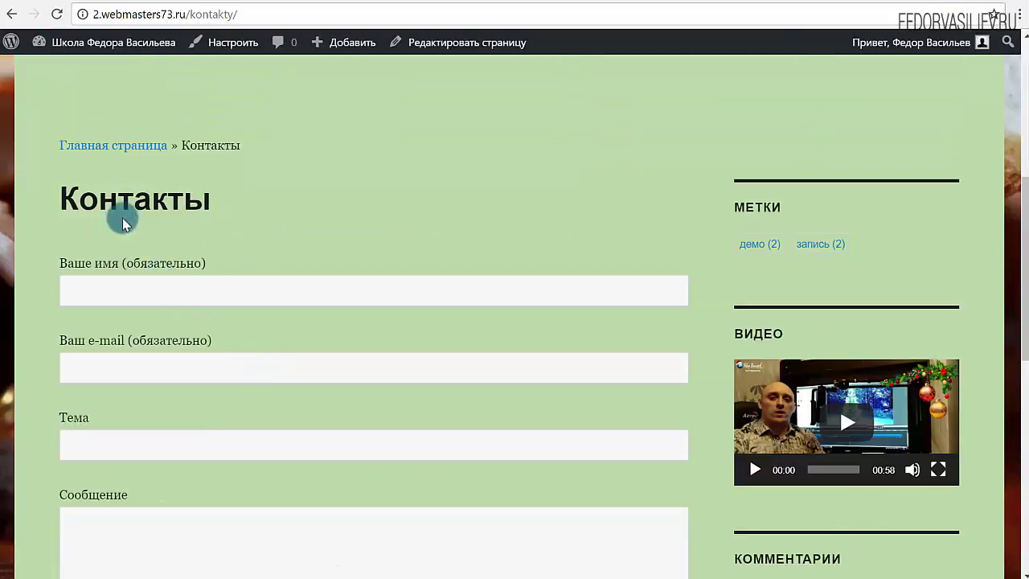
scroll(278, 234, "down", 7)
scroll(279, 235, "down", 1)
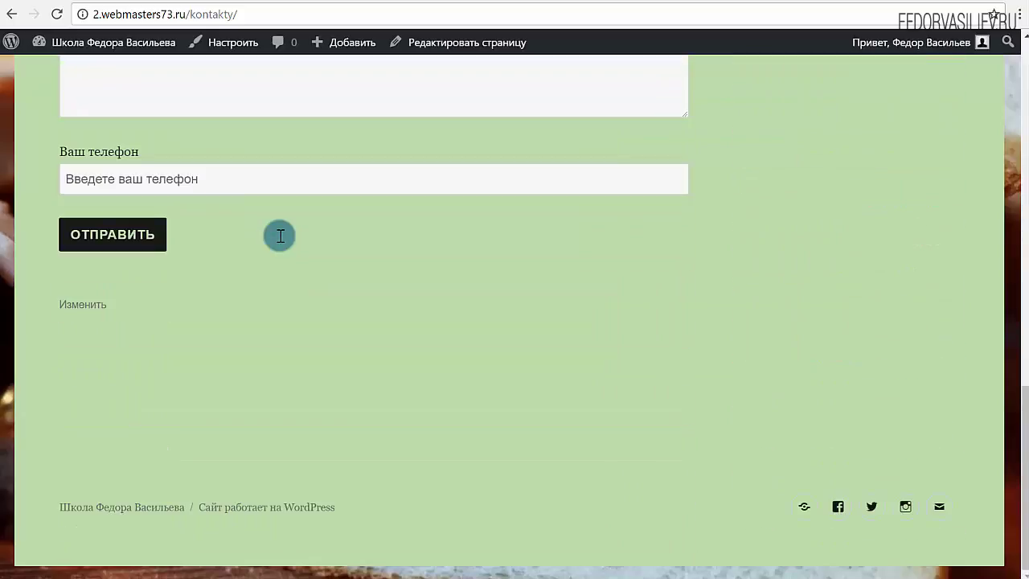
scroll(278, 234, "up", 7)
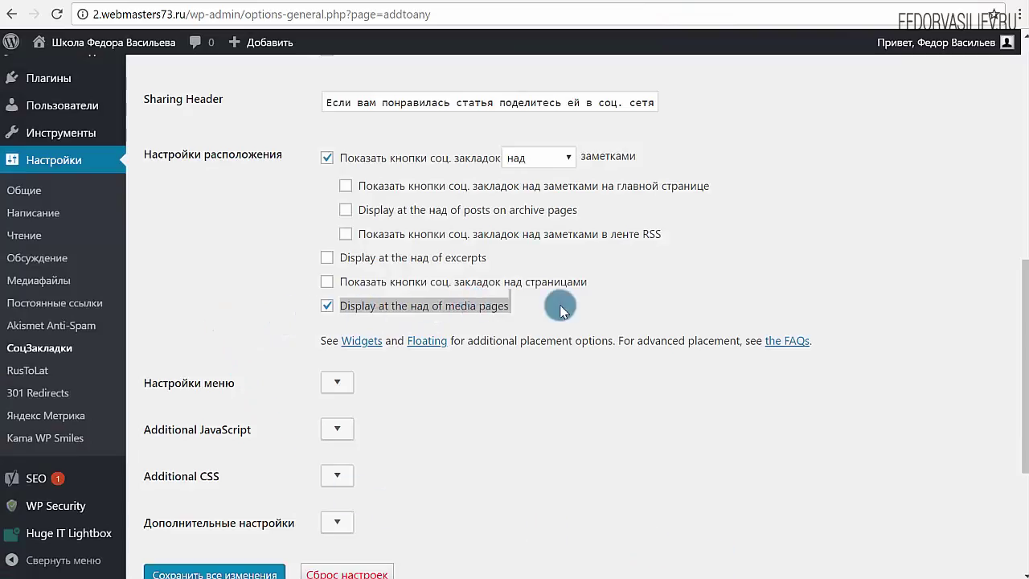
Stop displaying share buttons at the top of media pages.
left_click(326, 306)
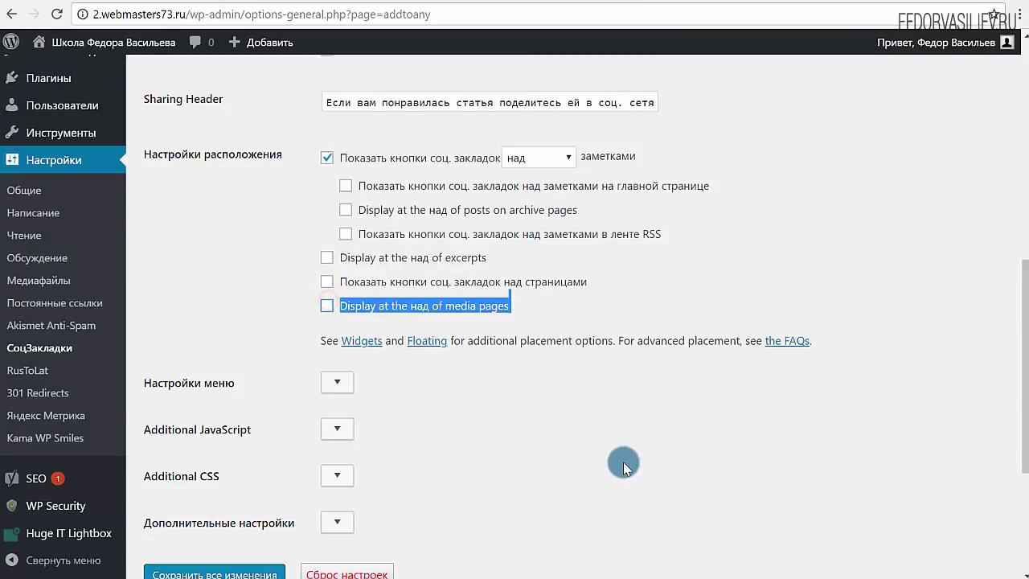
left_click(623, 460)
scroll(623, 460, "down", 1)
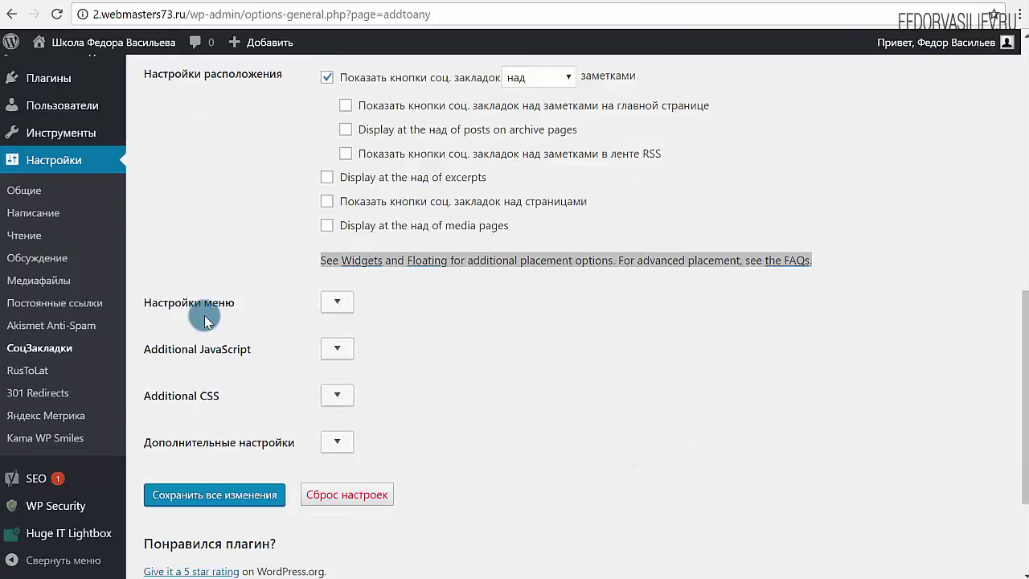
Untick 'Only show the universal share menu when the user clicks' under Настройки меню.
left_click(331, 309)
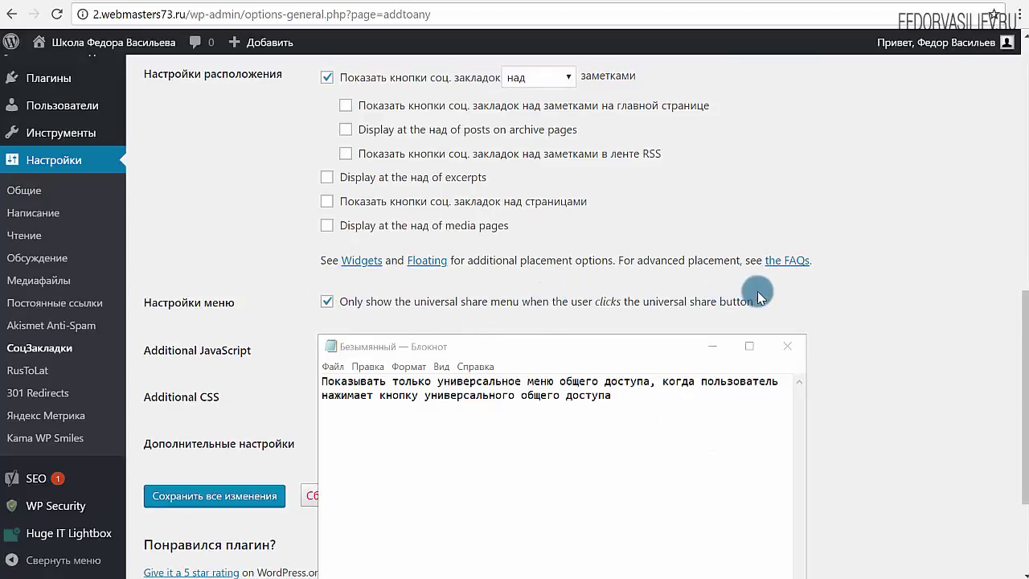
left_click_drag(628, 396, 320, 387)
left_click(400, 393)
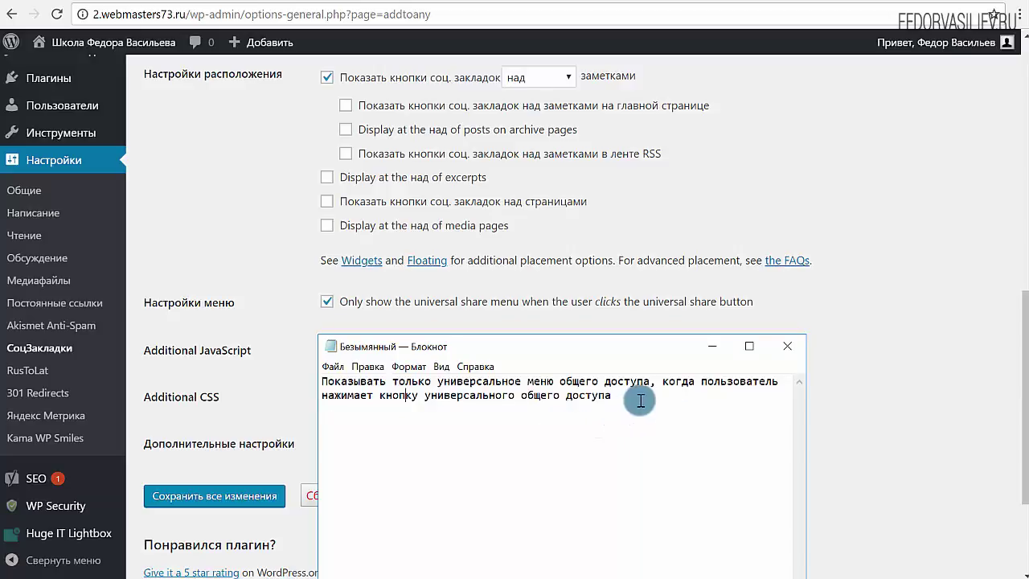
left_click_drag(639, 399, 294, 382)
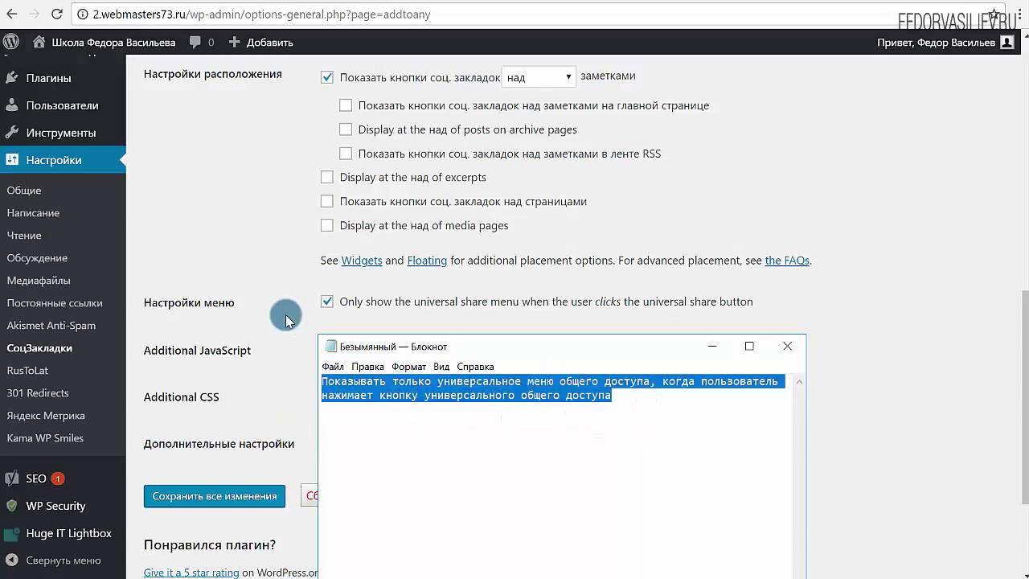
left_click(505, 396)
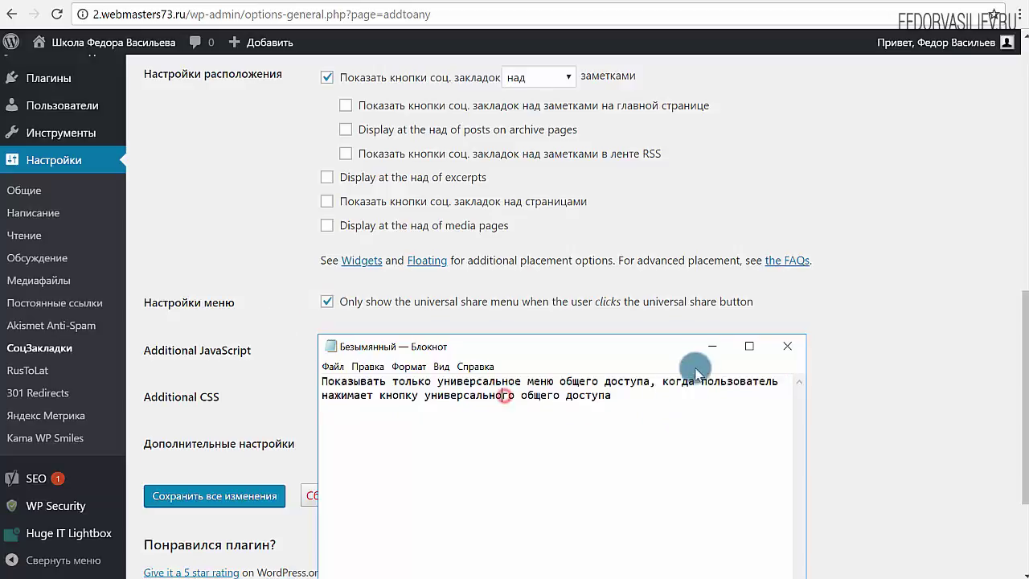
left_click(712, 353)
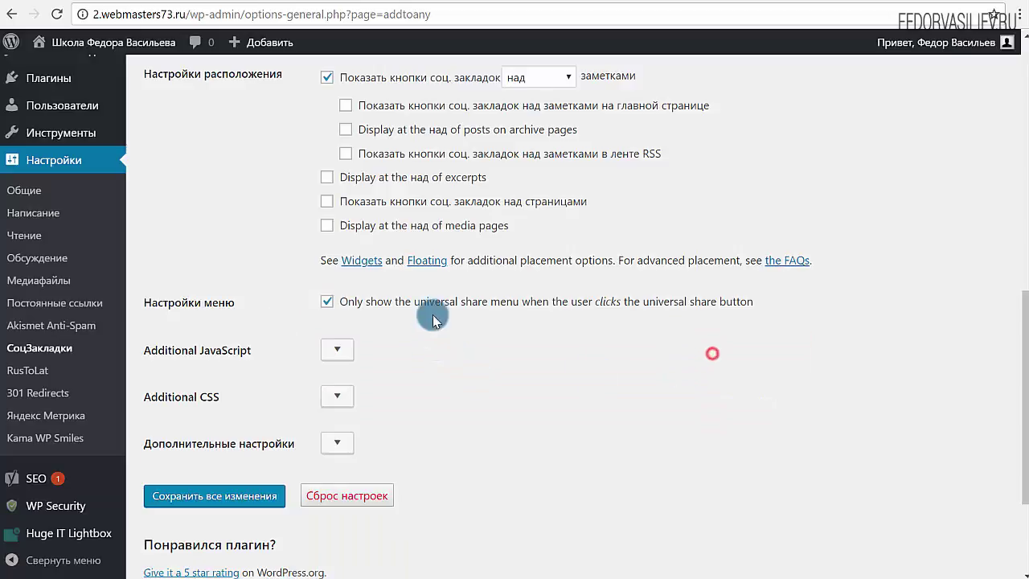
left_click(328, 304)
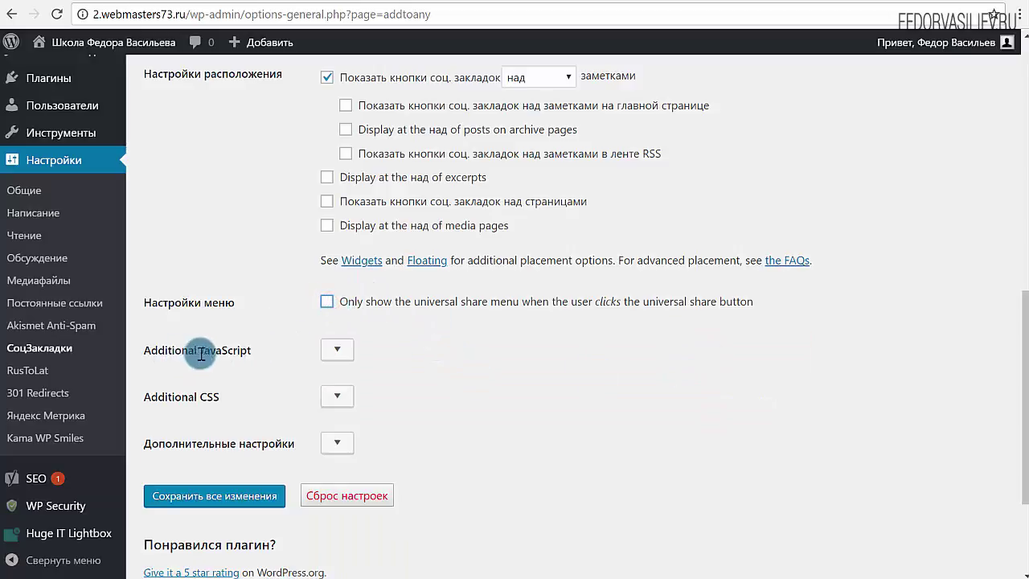
left_click(325, 358)
scroll(476, 455, "down", 2)
Expand and review the Additional JavaScript, Additional CSS and additional settings sections.
left_click(406, 293)
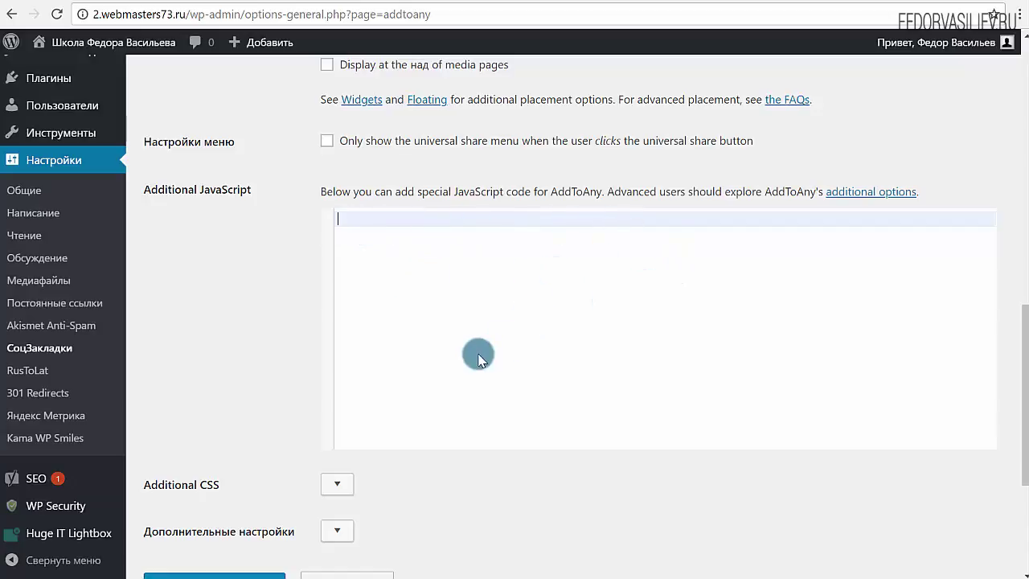
scroll(214, 199, "down", 3)
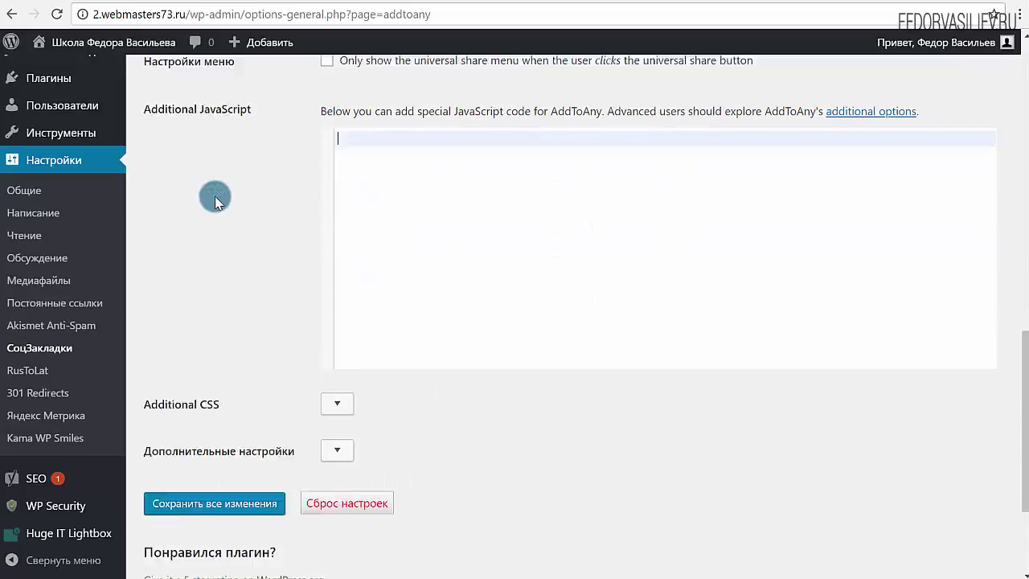
left_click(337, 244)
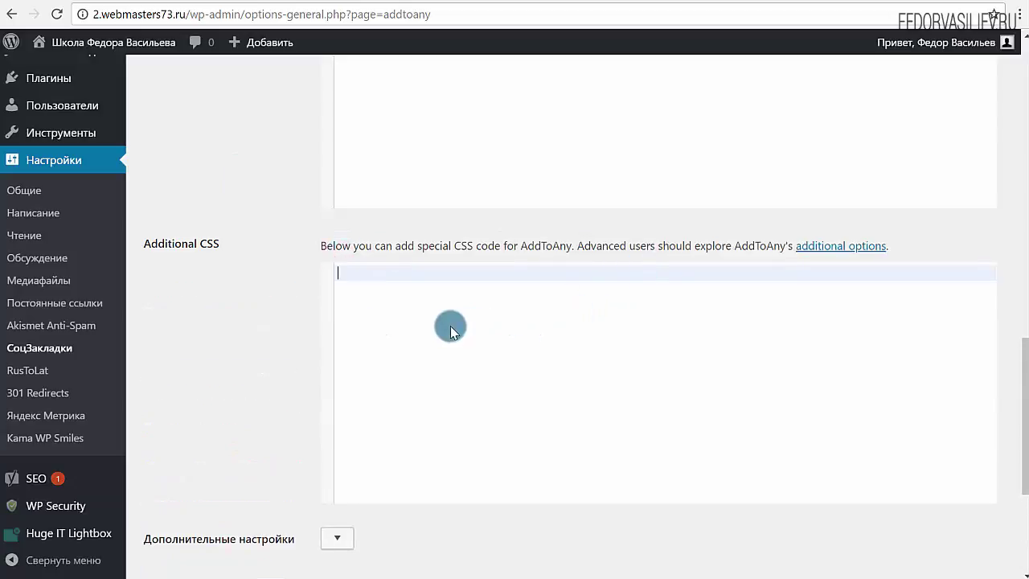
scroll(637, 261, "down", 3)
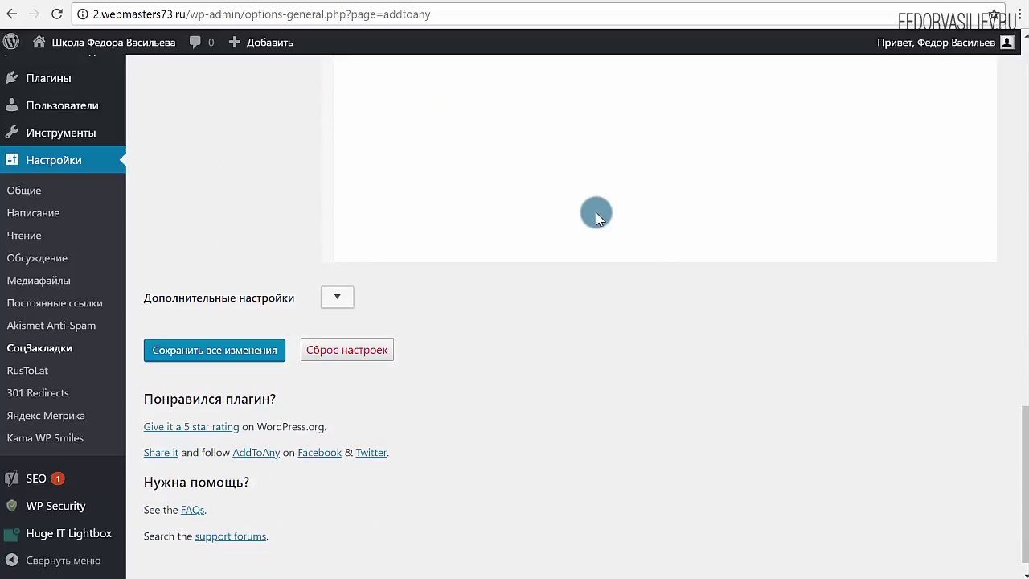
left_click(337, 297)
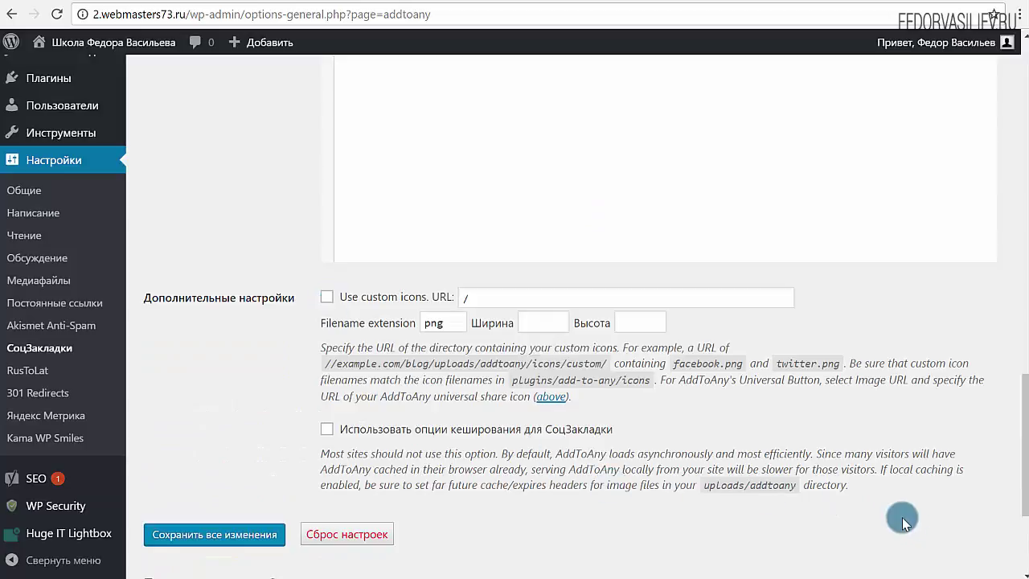
triple_click(509, 375)
left_click(538, 369)
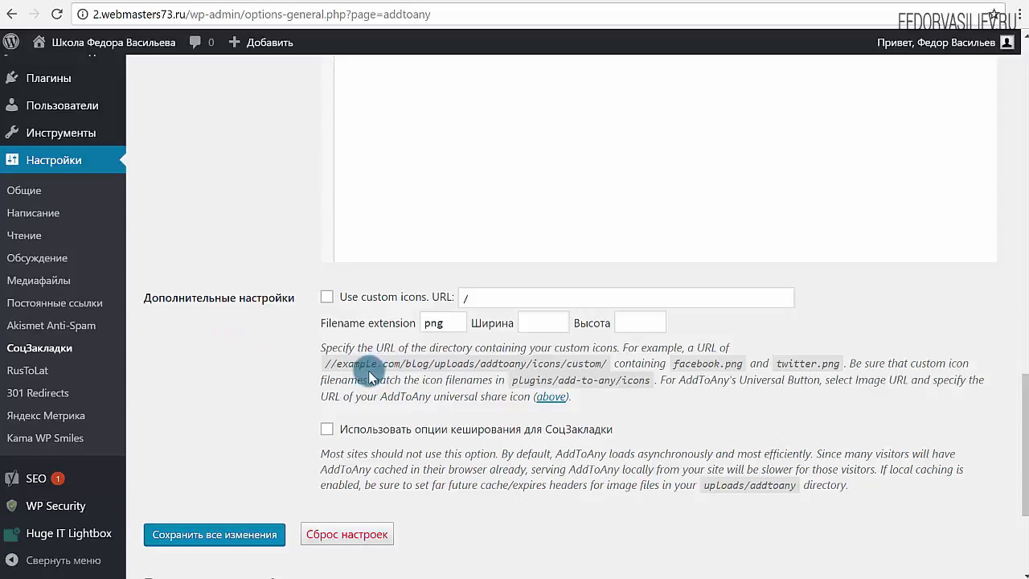
scroll(370, 378, "up", 15)
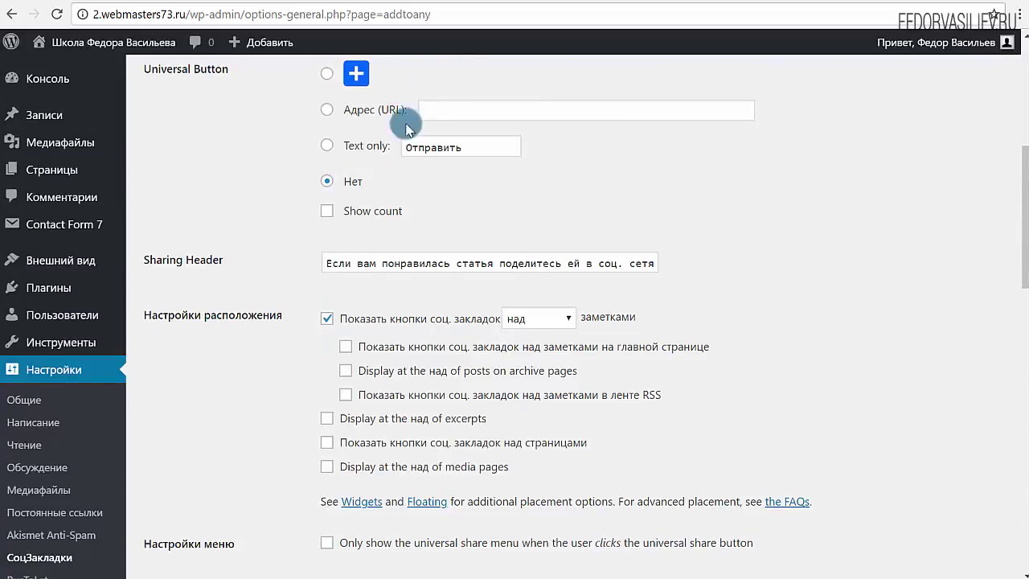
Compare against the share buttons currently shown on the тест4 post.
left_click(579, 3)
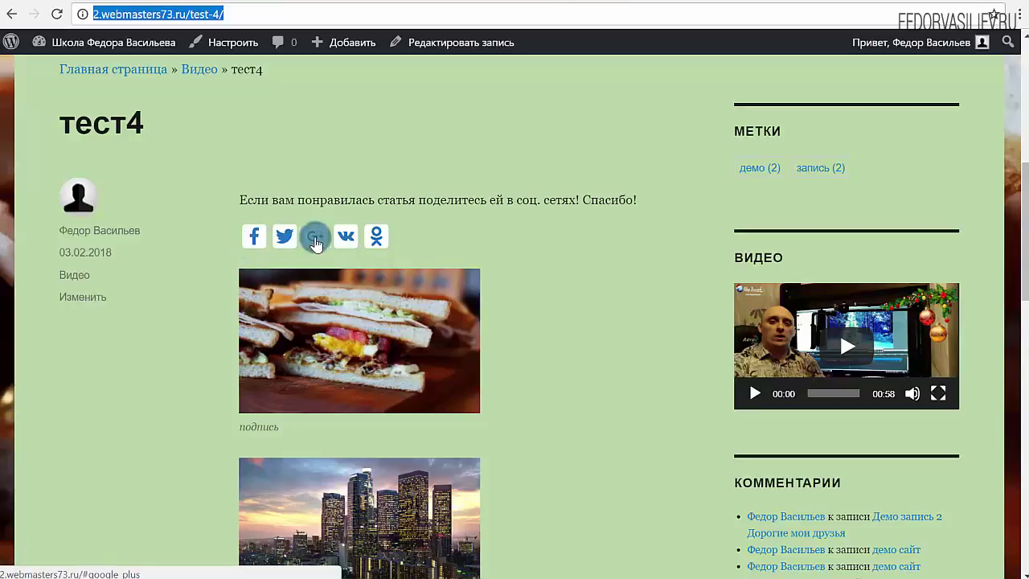
left_click(540, 2)
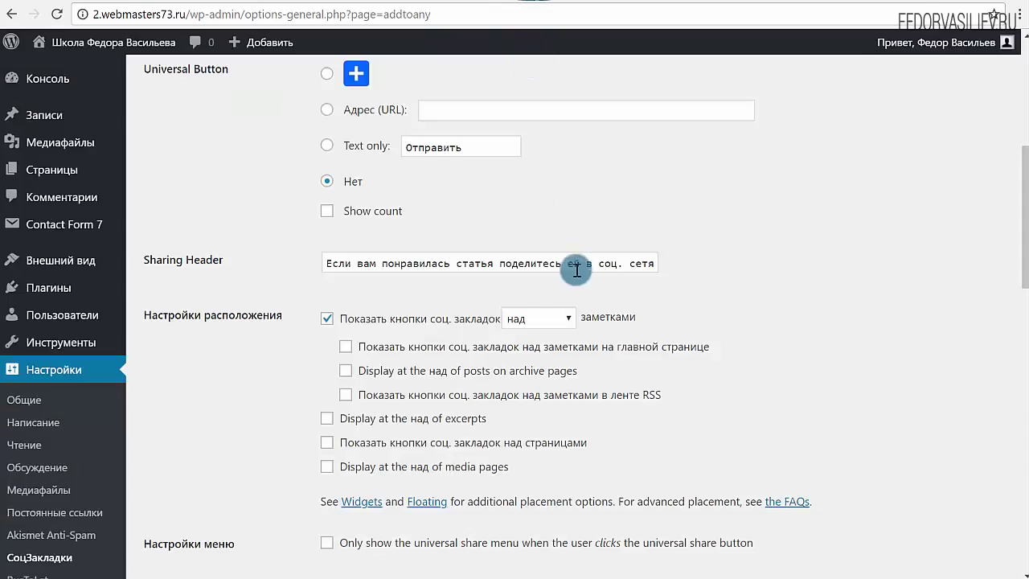
scroll(591, 278, "down", 3)
scroll(591, 278, "down", 7)
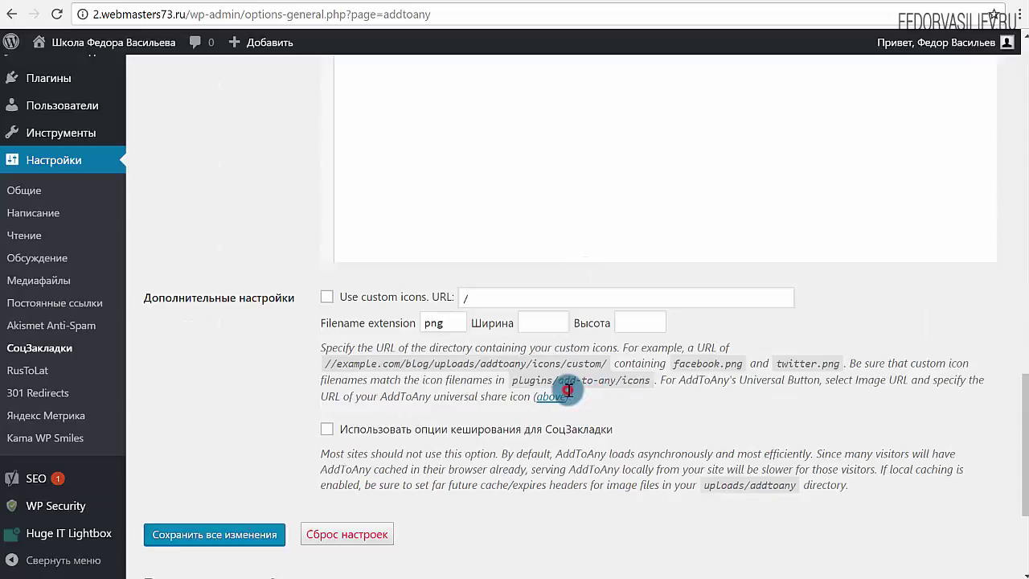
Leave local caching of share icons unticked and save all AddToAny changes.
left_click_drag(567, 392, 321, 348)
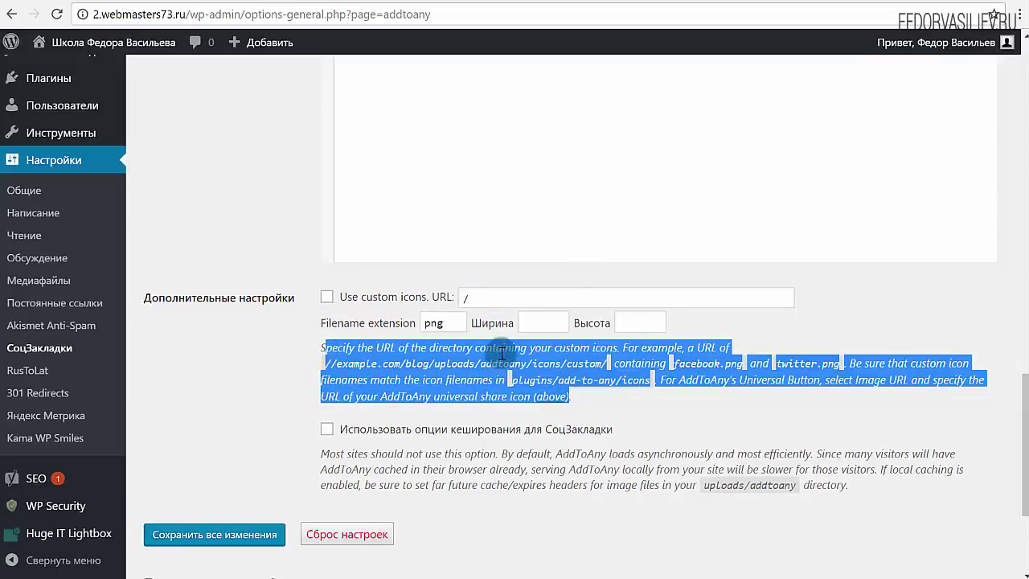
left_click(548, 296)
scroll(401, 321, "down", 2)
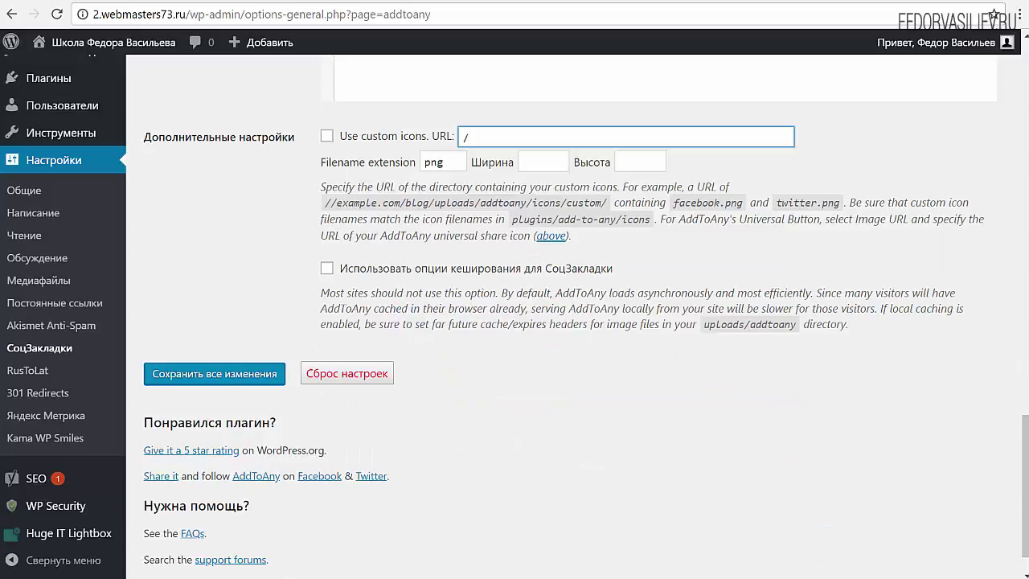
scroll(482, 386, "up", 1)
left_click(323, 354)
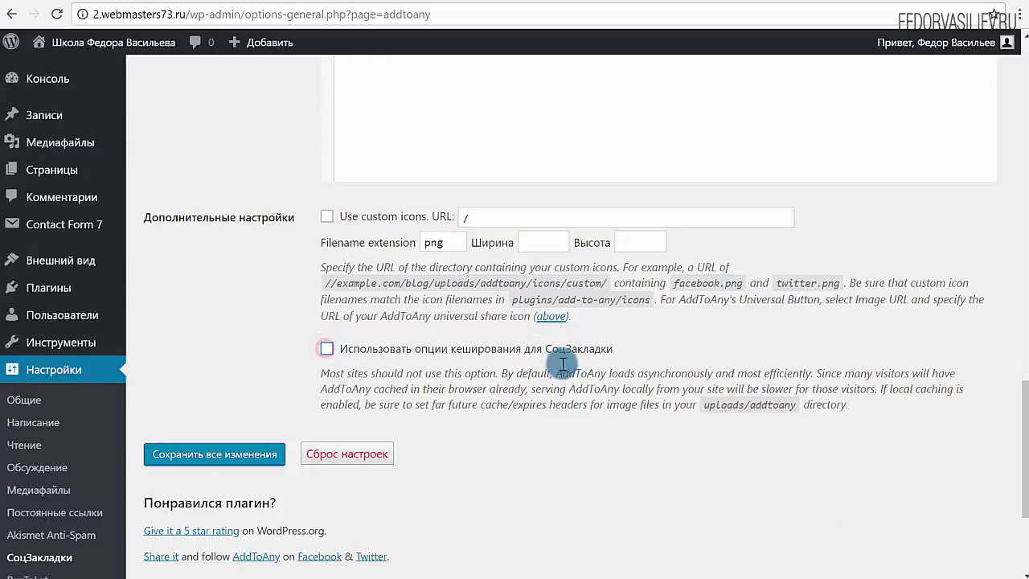
left_click_drag(615, 349, 339, 349)
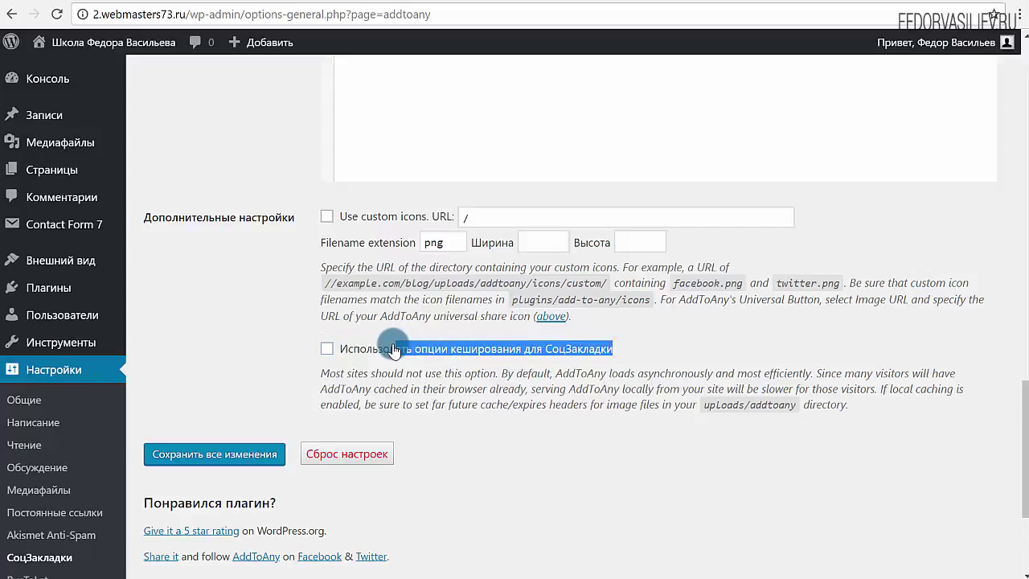
left_click(643, 344)
left_click(259, 457)
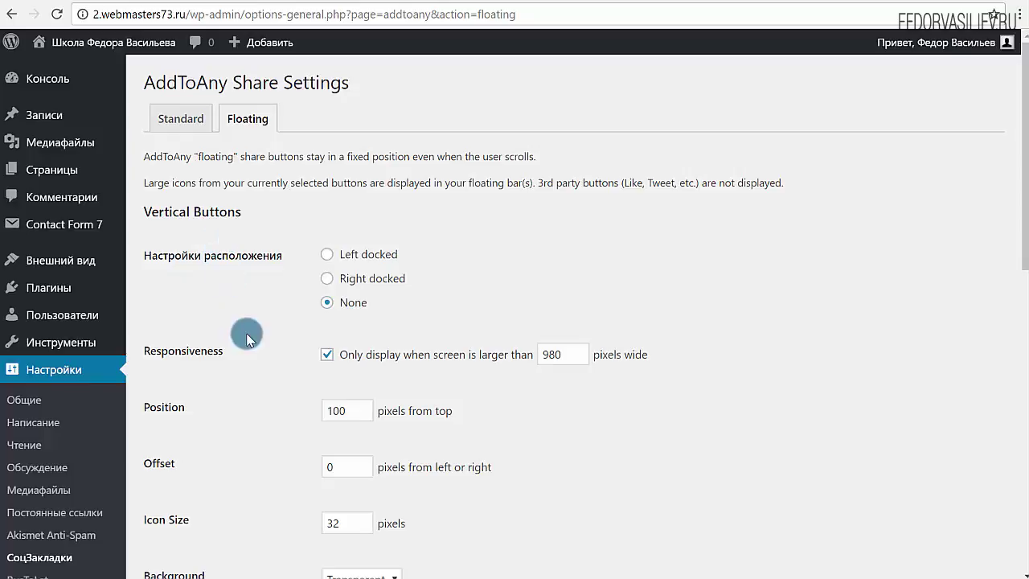
Set the floating Vertical Buttons to 'Left docked' and save the change.
left_click(356, 303)
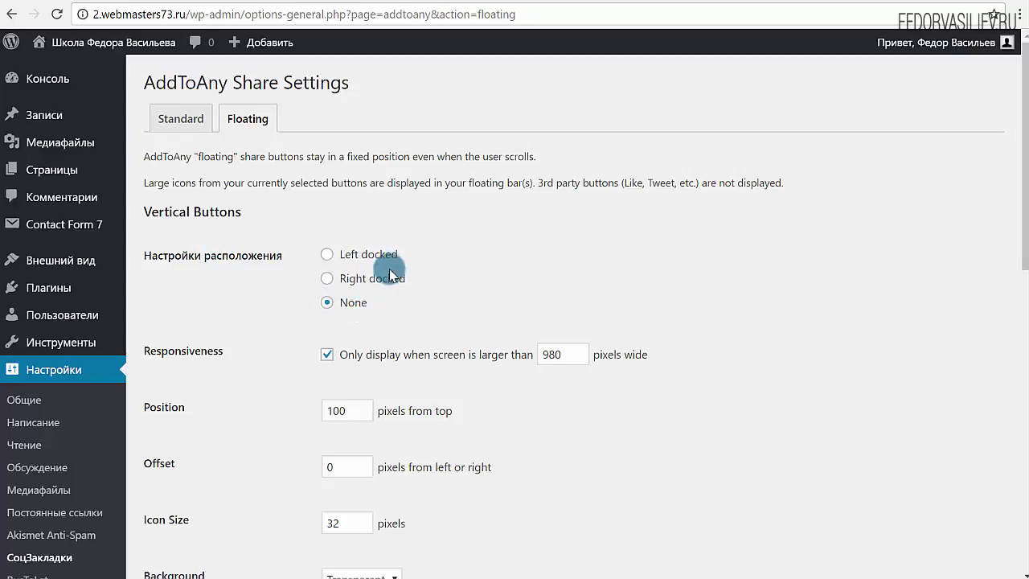
left_click(325, 256)
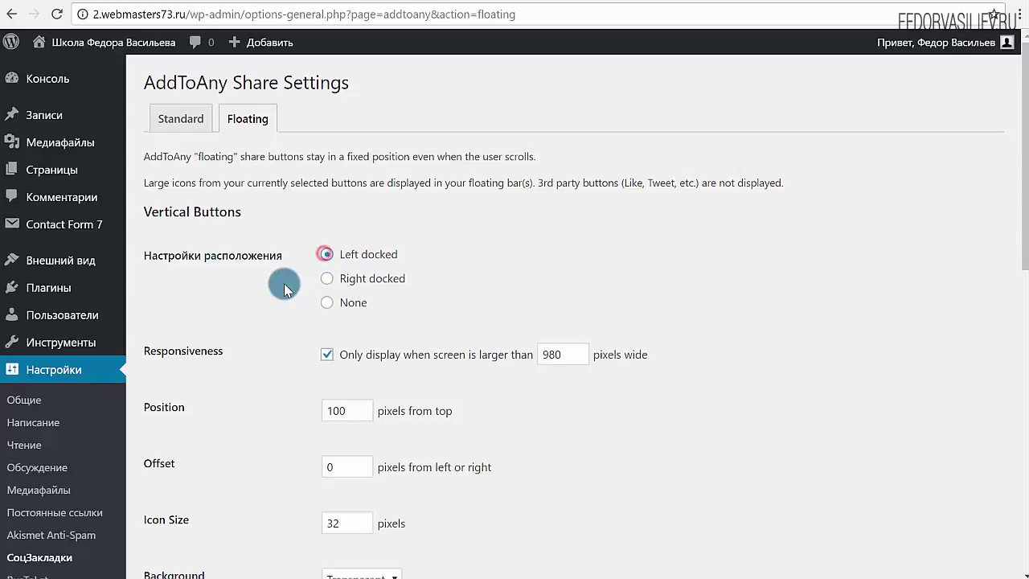
scroll(280, 292, "down", 10)
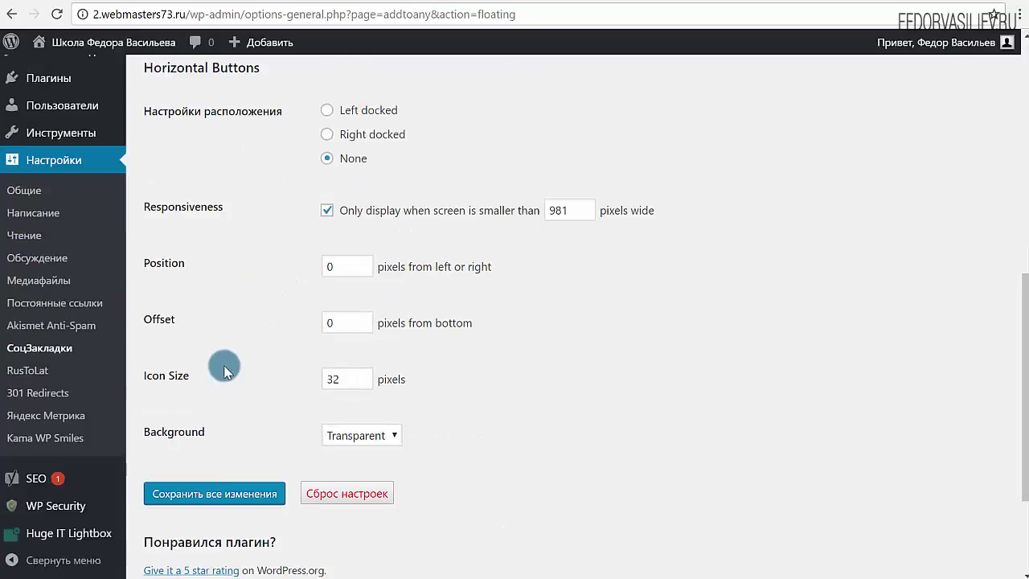
left_click(211, 489)
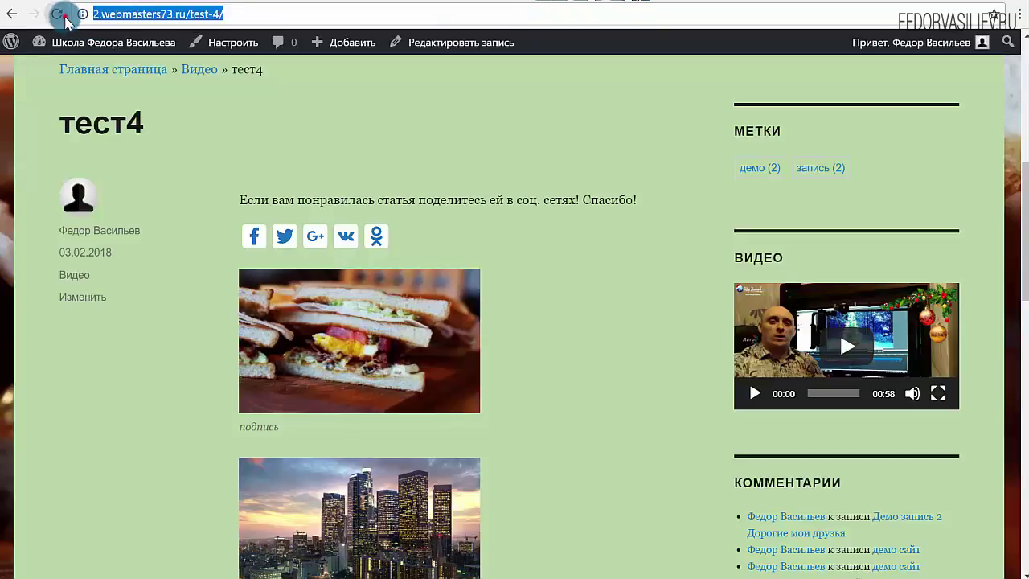
Reload the тест4 post and scroll through it to verify the left-docked share bar.
left_click(58, 14)
scroll(322, 225, "down", 5)
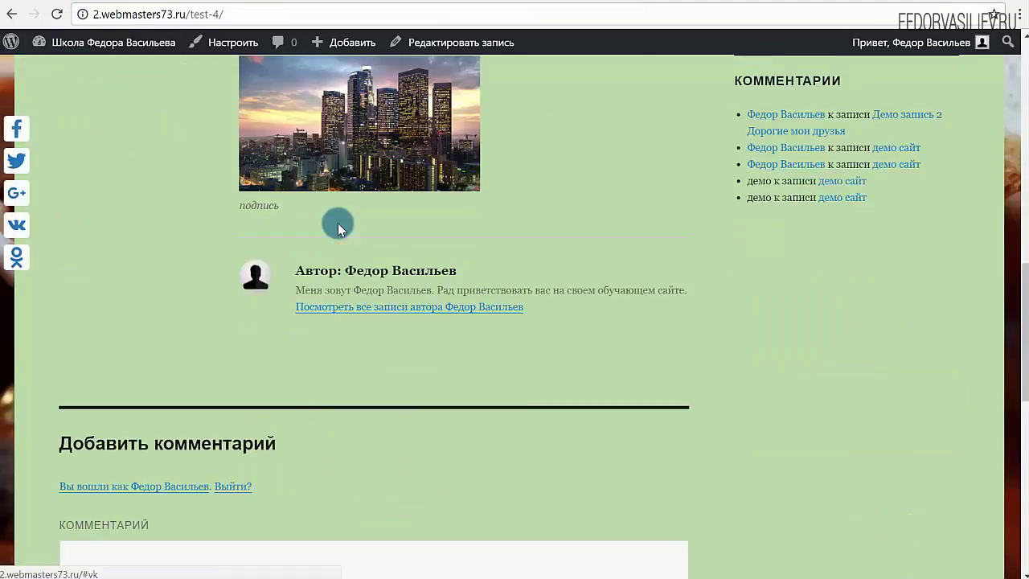
scroll(337, 227, "up", 4)
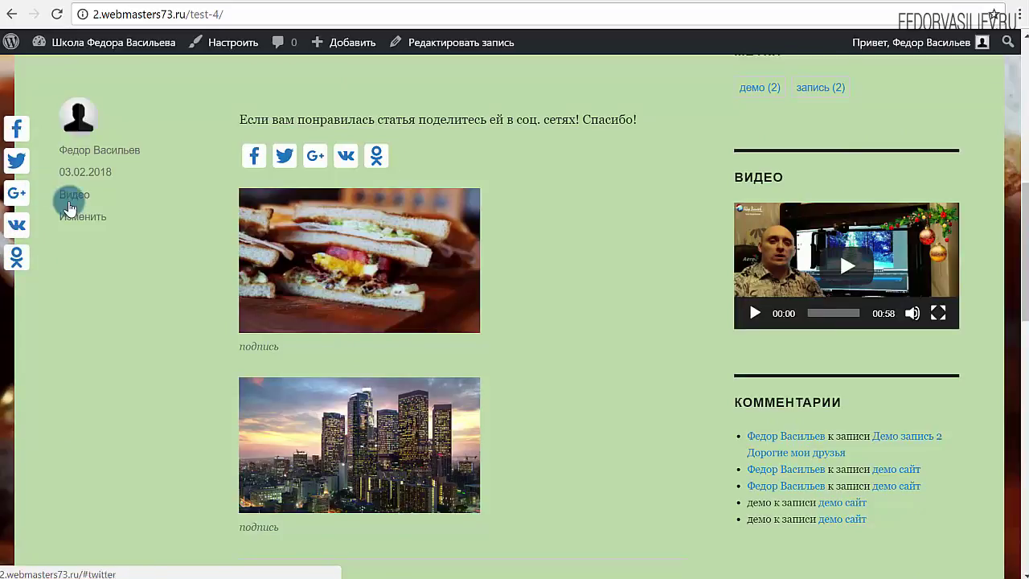
scroll(56, 204, "up", 10)
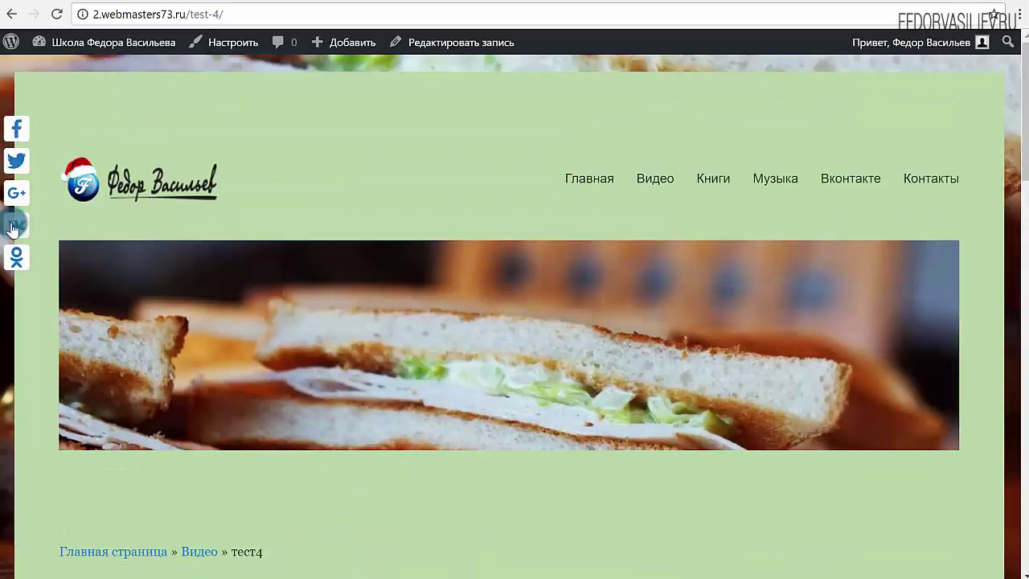
scroll(14, 160, "down", 3)
scroll(13, 160, "down", 5)
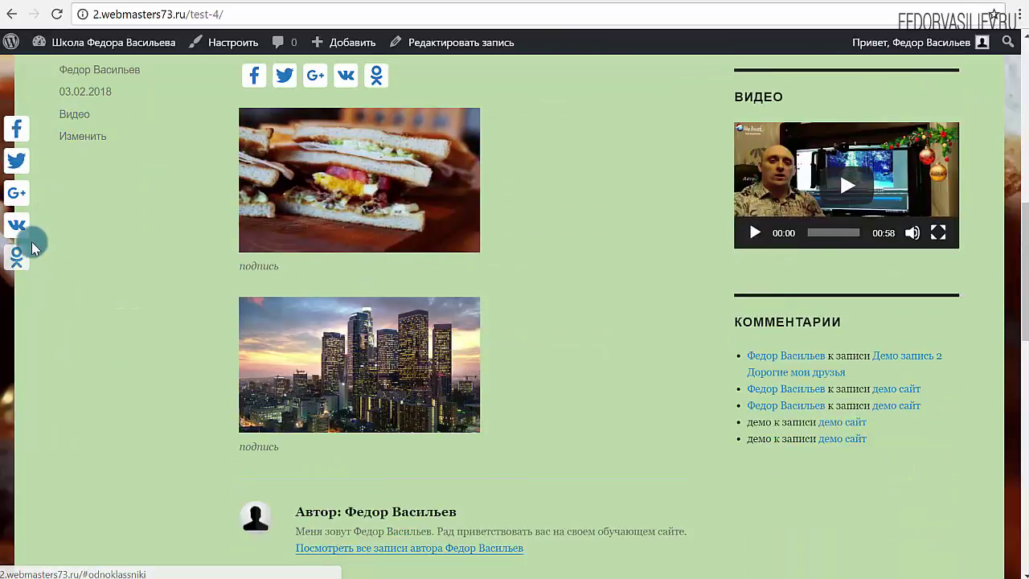
scroll(88, 249, "down", 9)
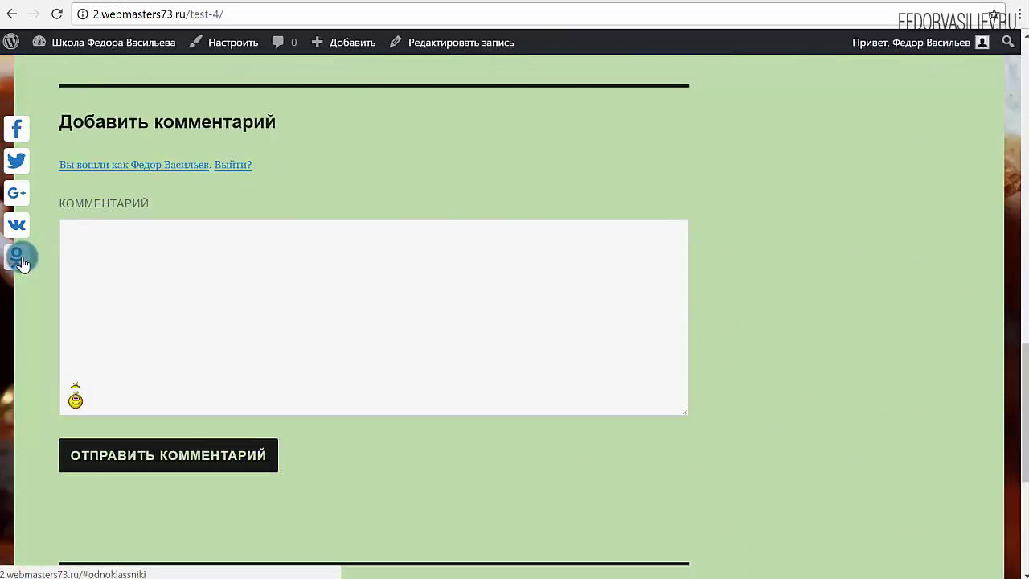
scroll(32, 259, "up", 7)
scroll(113, 233, "up", 10)
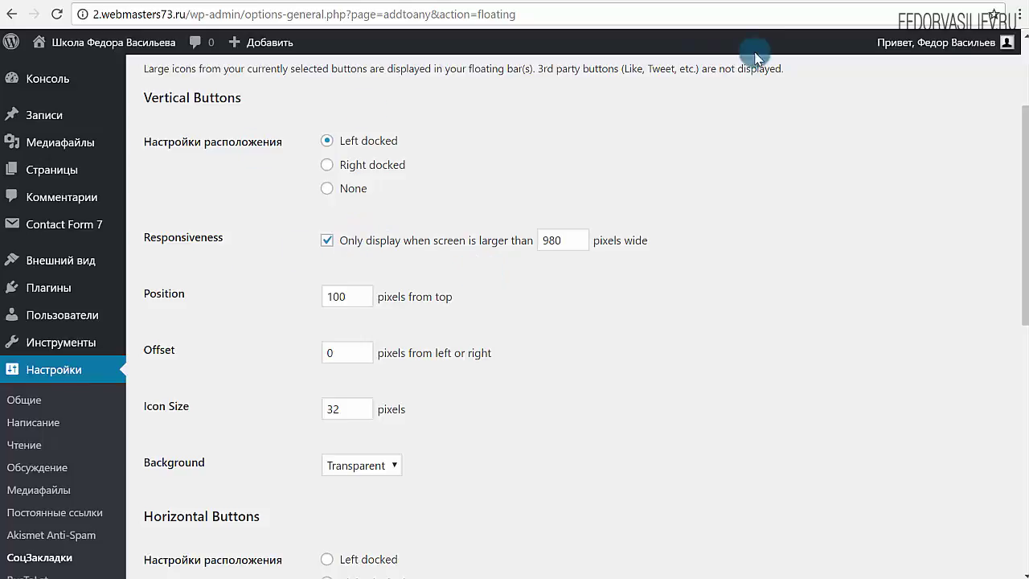
Review the 980-pixel screen-width setting alongside the тест4 post.
left_click(666, 2)
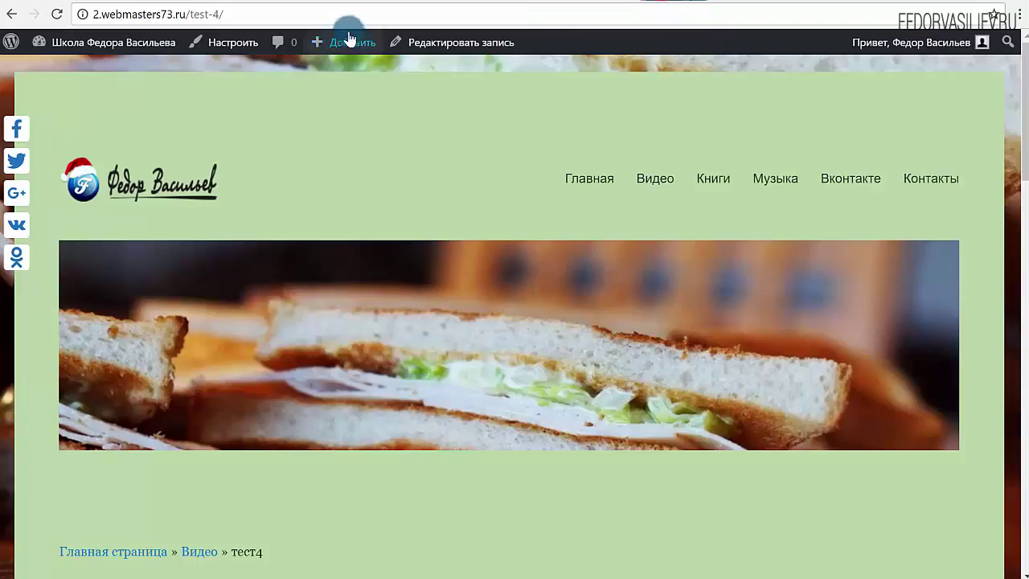
left_click(521, 3)
left_click_drag(565, 239, 539, 239)
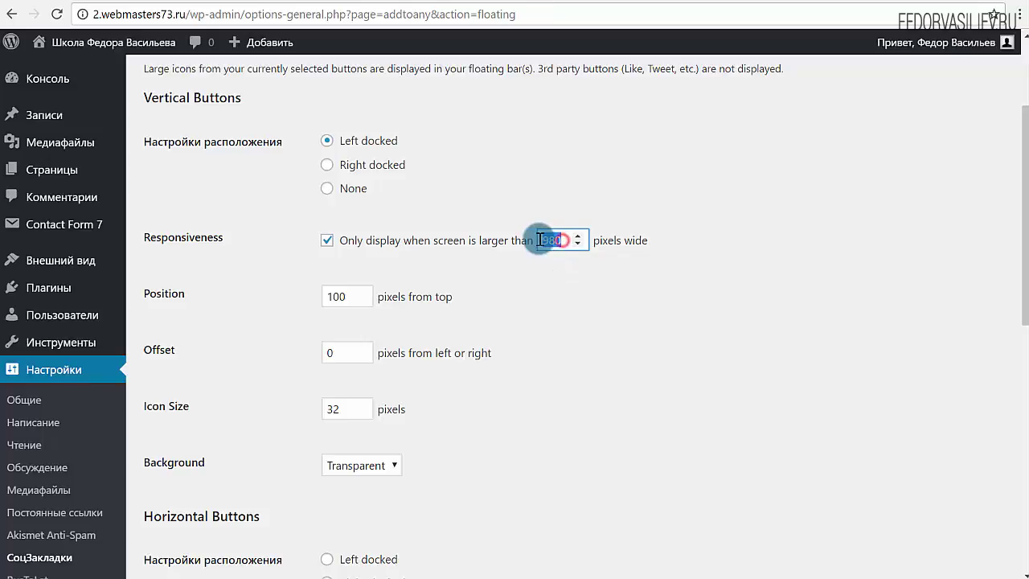
left_click(594, 293)
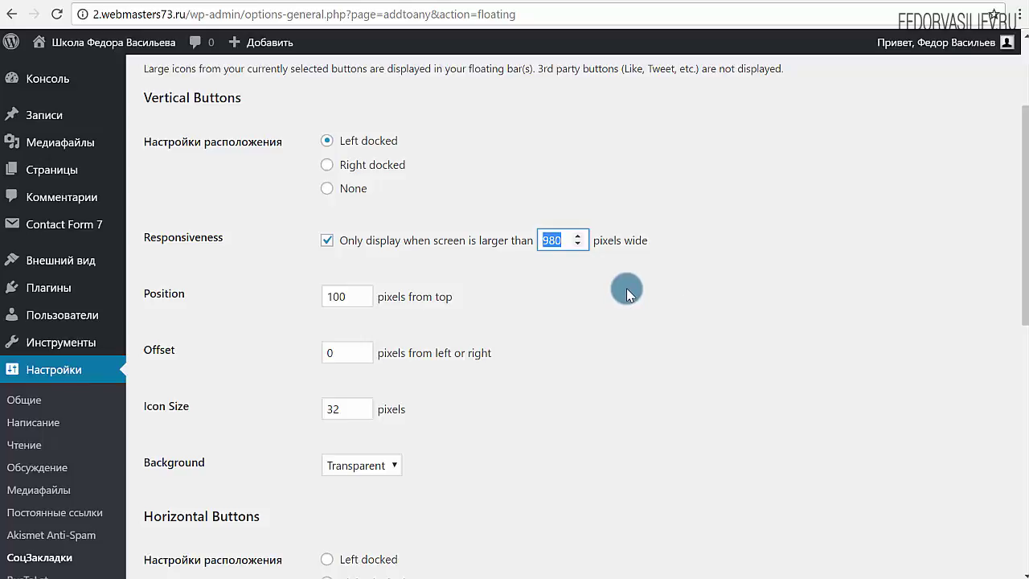
left_click_drag(574, 242, 536, 250)
left_click(551, 239)
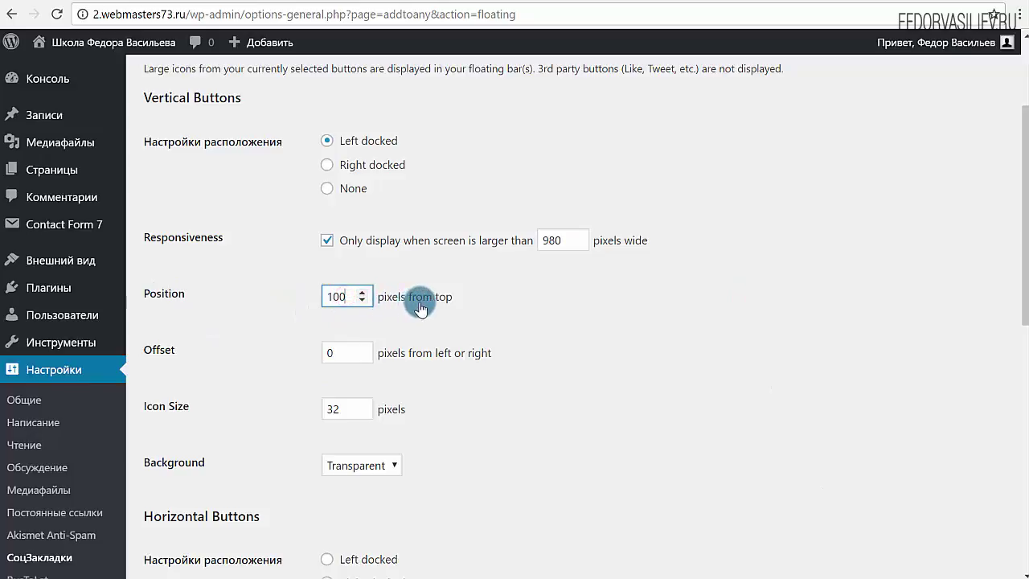
left_click(446, 302)
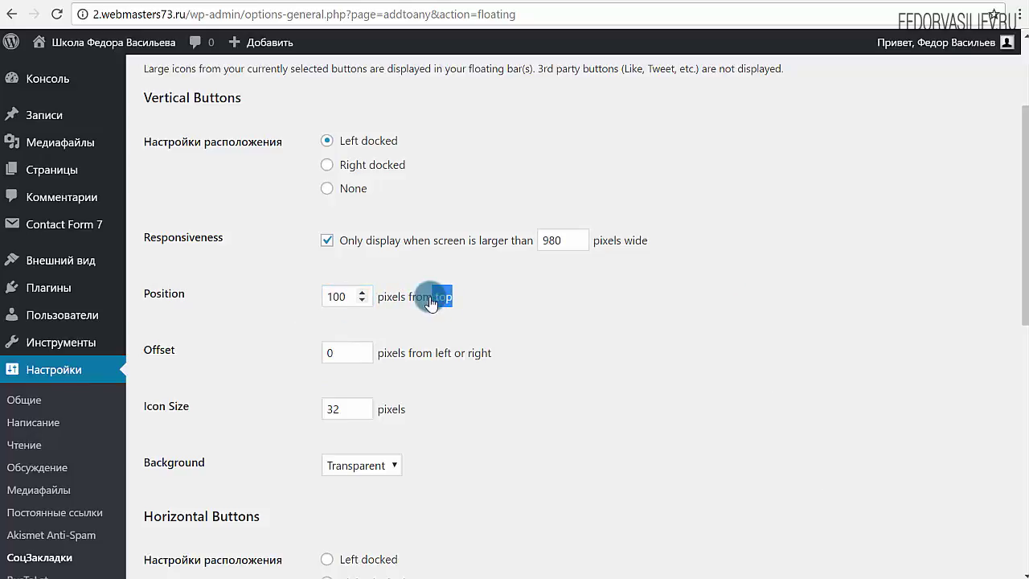
left_click(604, 6)
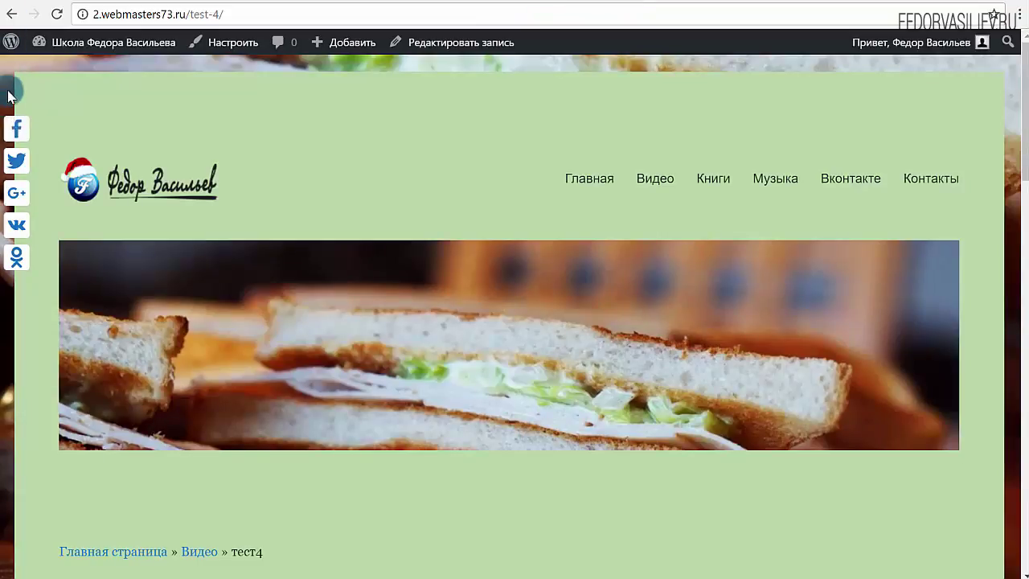
left_click(496, 6)
Change the vertical bar Position from 100 to 200 pixels, save, and reload the тест4 post.
double_click(335, 296)
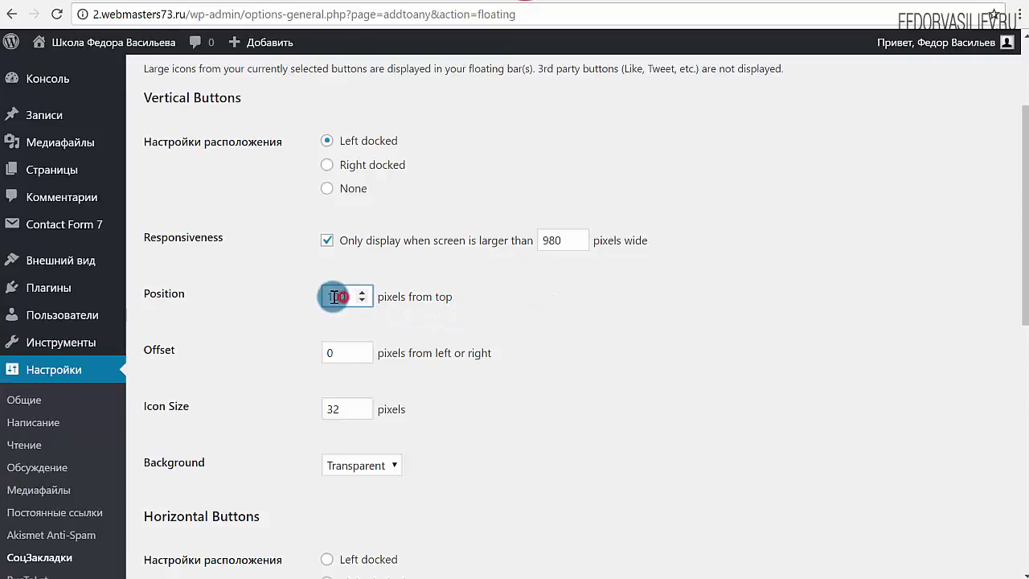
type("2")
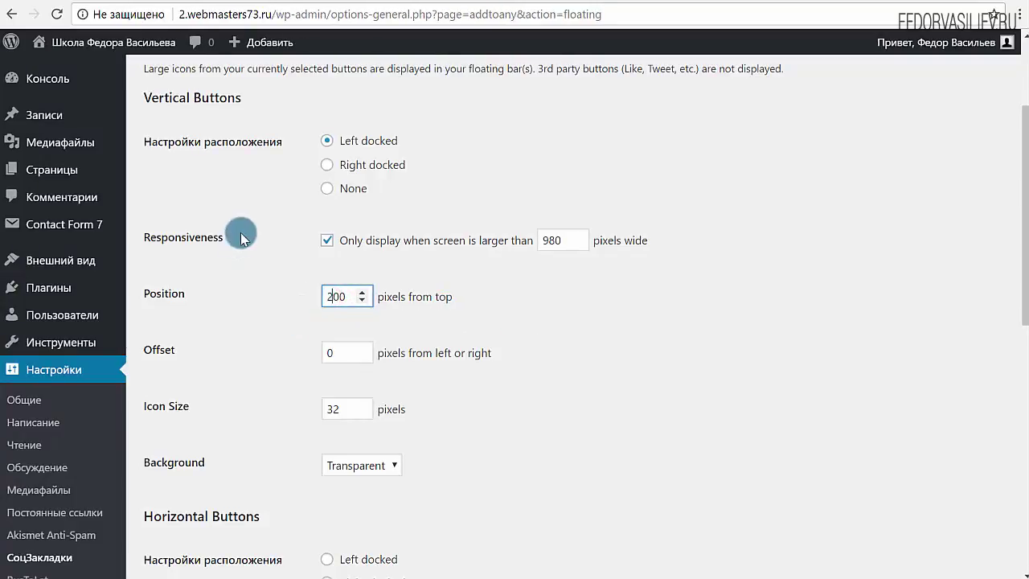
scroll(273, 305, "down", 6)
left_click(229, 458)
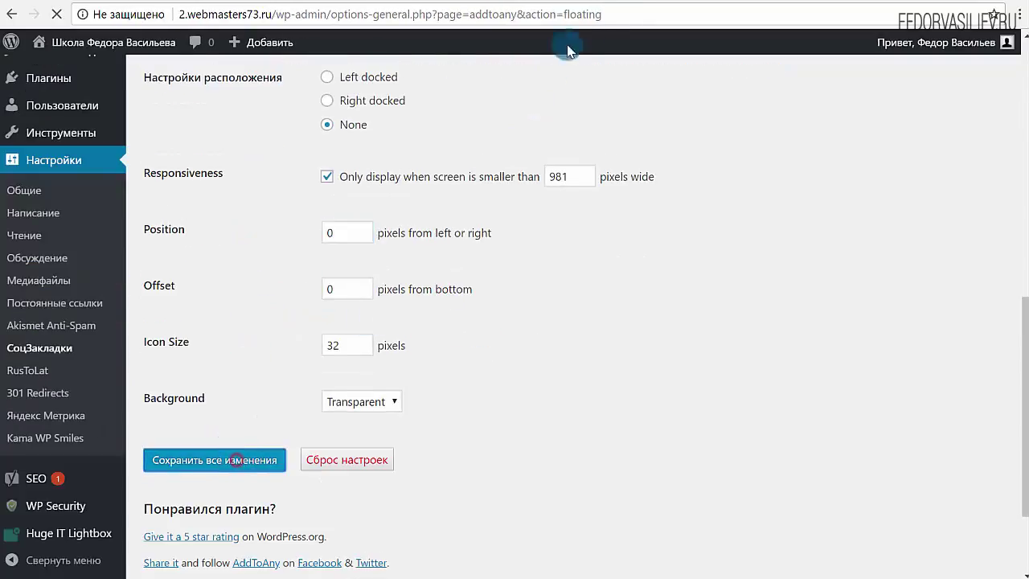
left_click(228, 4)
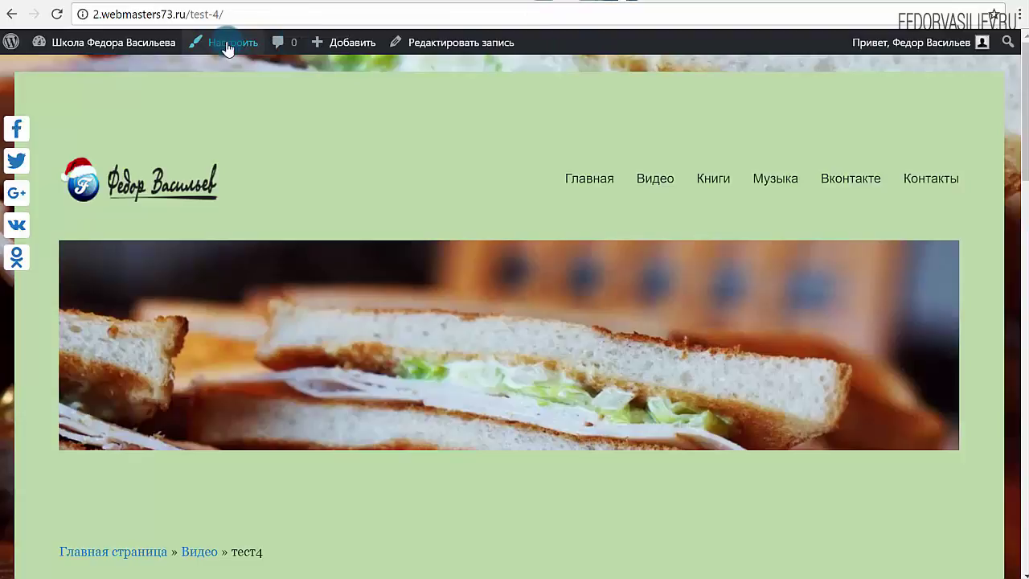
left_click(61, 18)
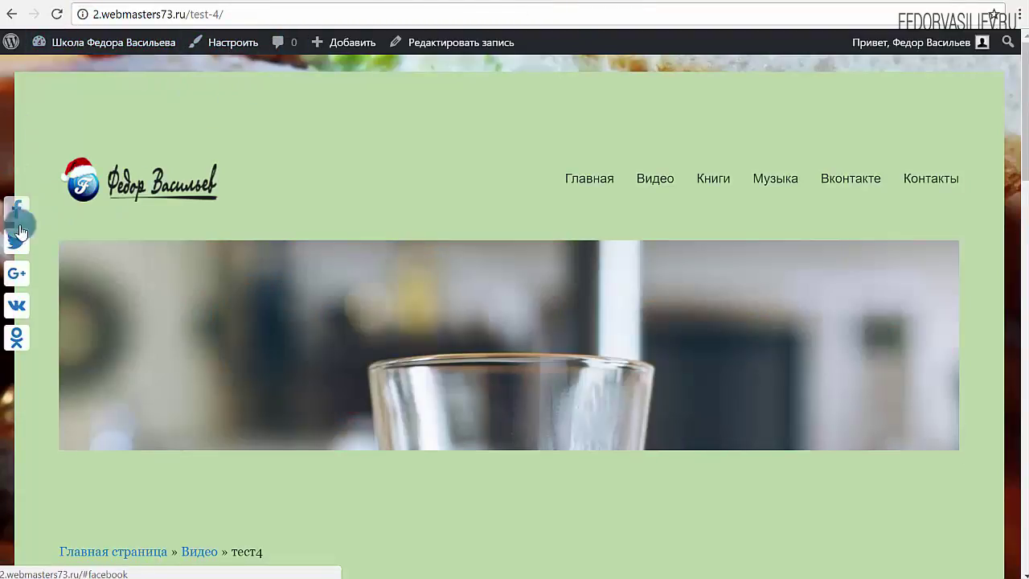
left_click(485, 8)
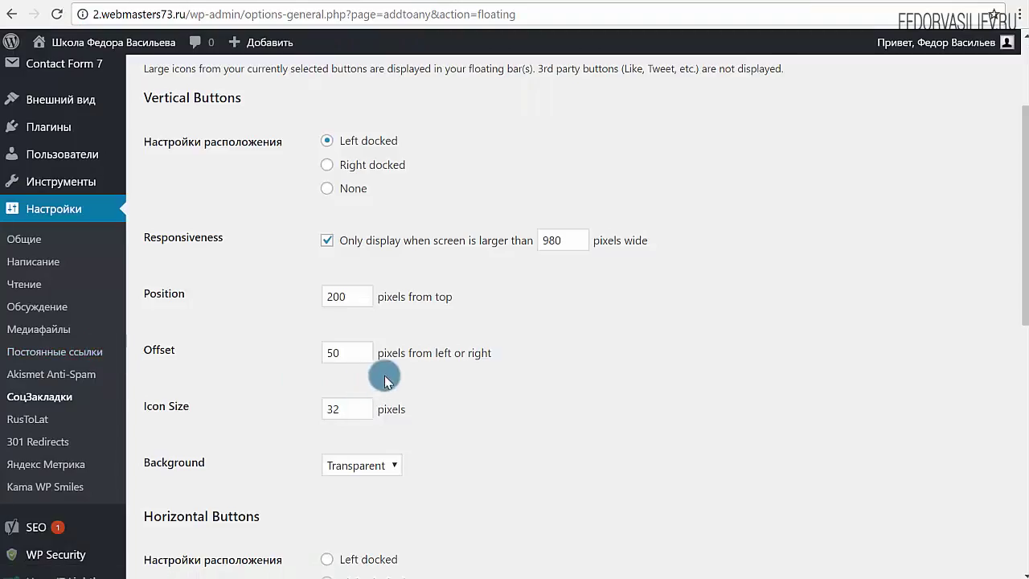
Change the vertical bar's Offset from 50 to 0 after viewing it on the post.
left_click_drag(428, 361, 333, 354)
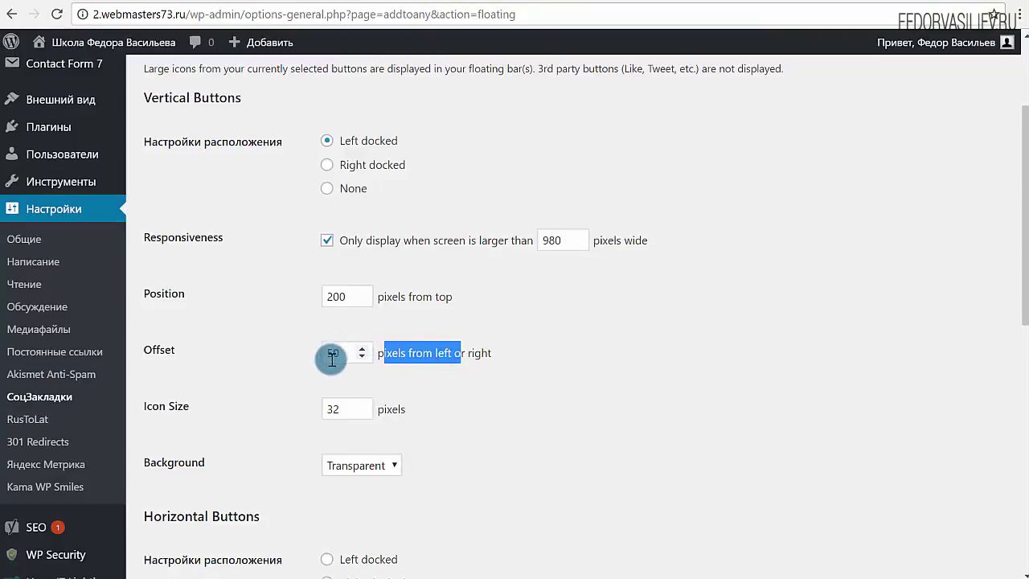
left_click(591, 4)
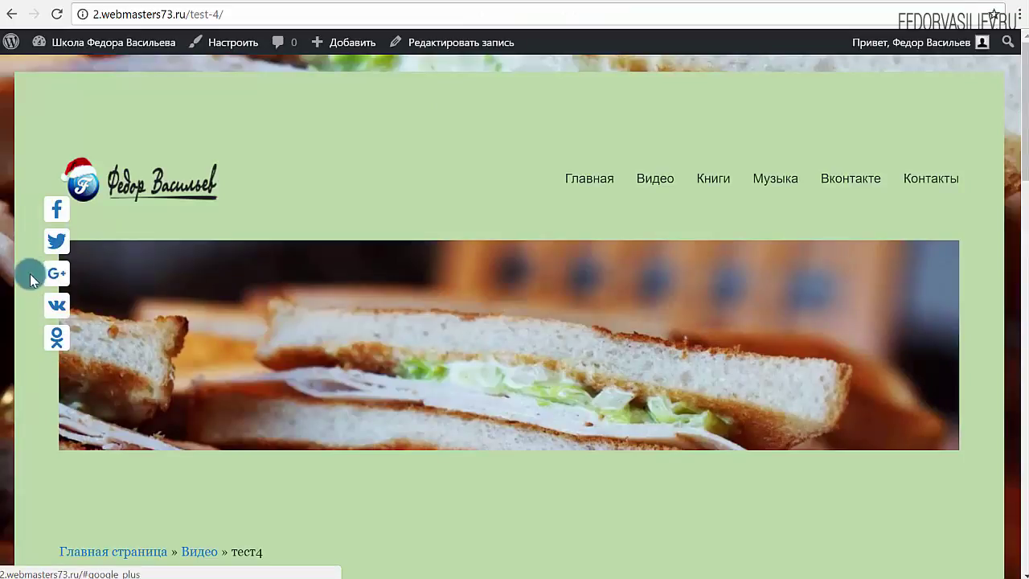
left_click(529, 3)
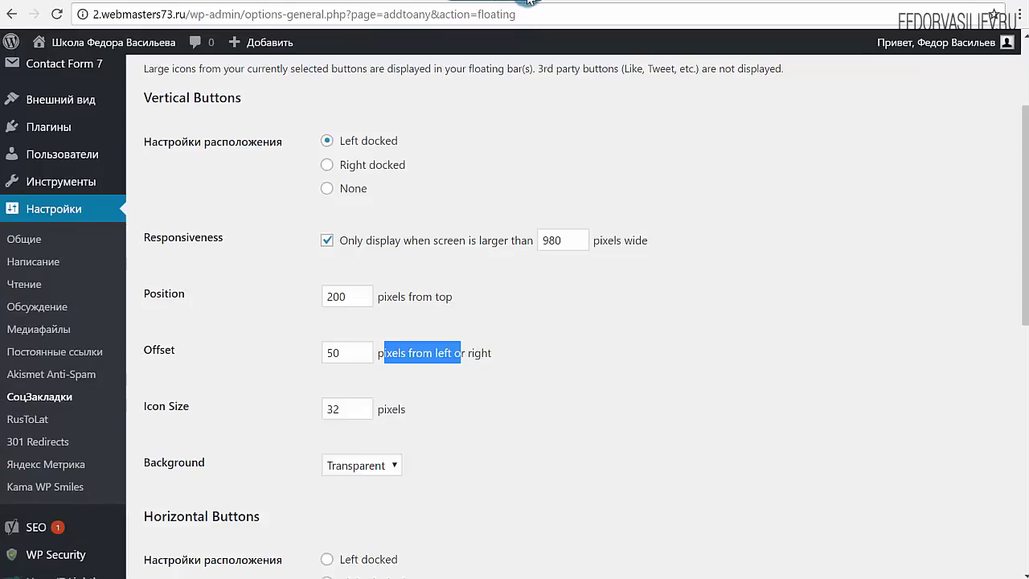
double_click(342, 356)
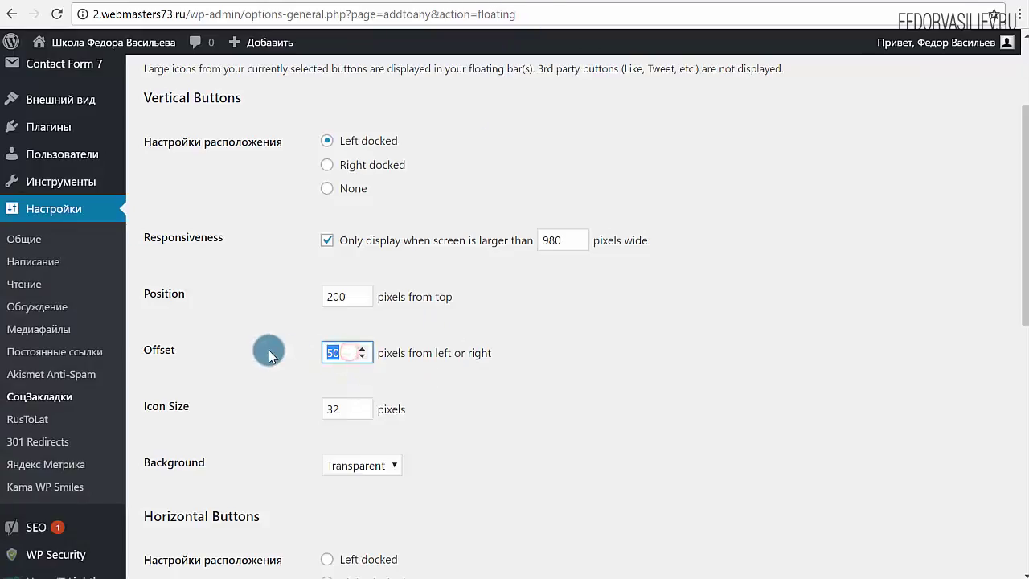
type("0")
left_click(567, 371)
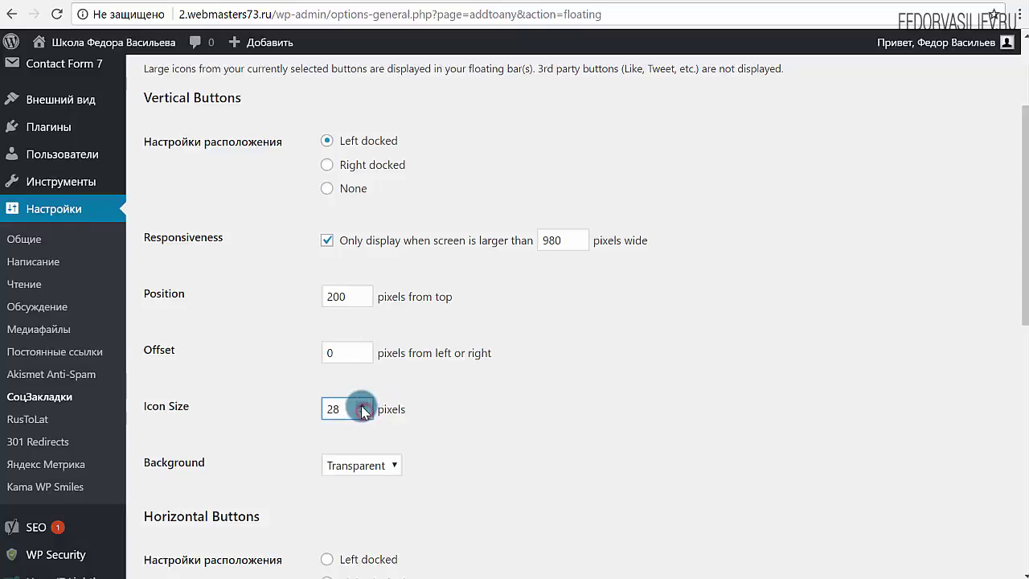
Give the vertical bar a custom yellow background, save, and reload the тест4 post.
scroll(474, 337, "down", 3)
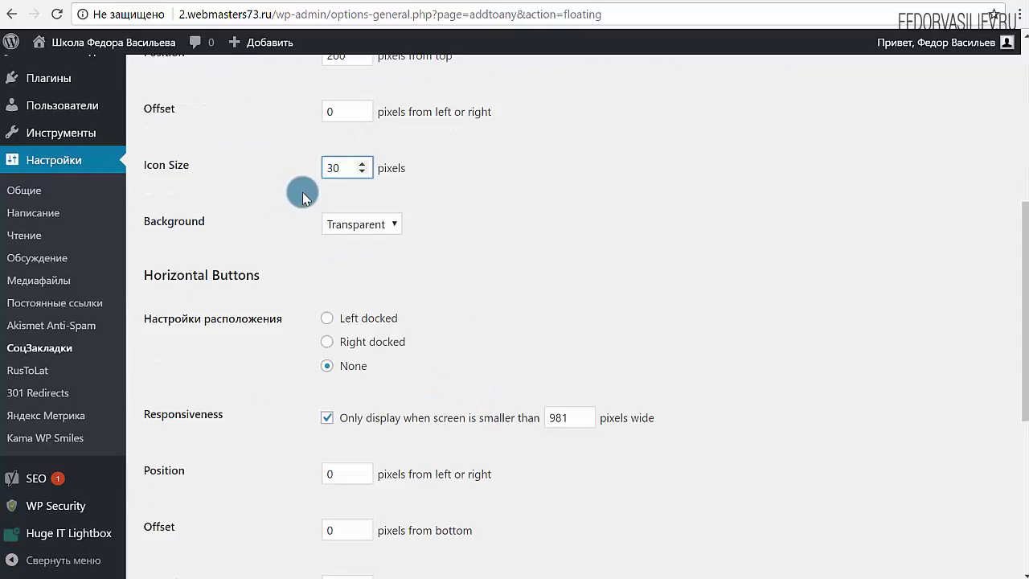
left_click(367, 228)
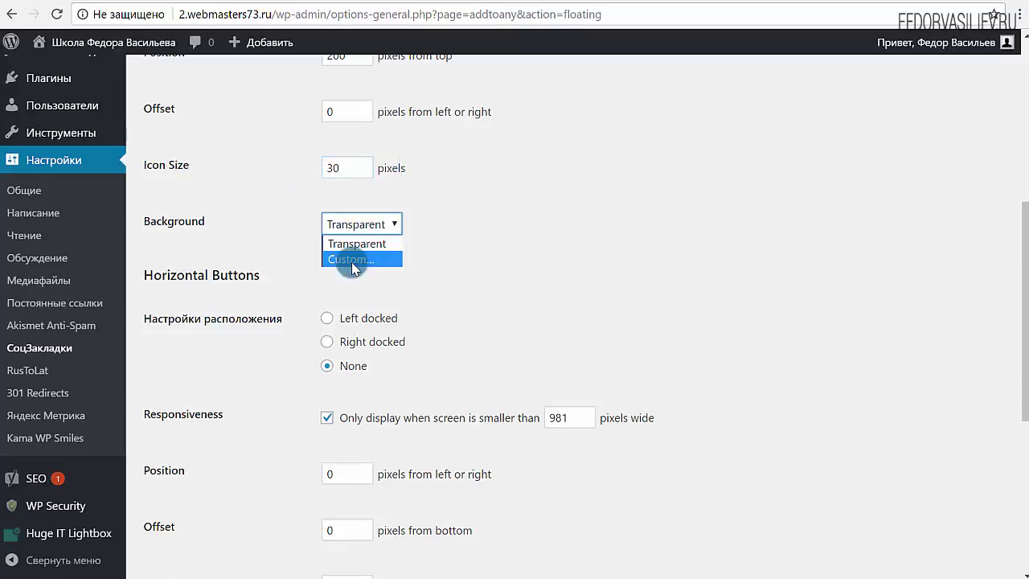
left_click(350, 259)
left_click(332, 256)
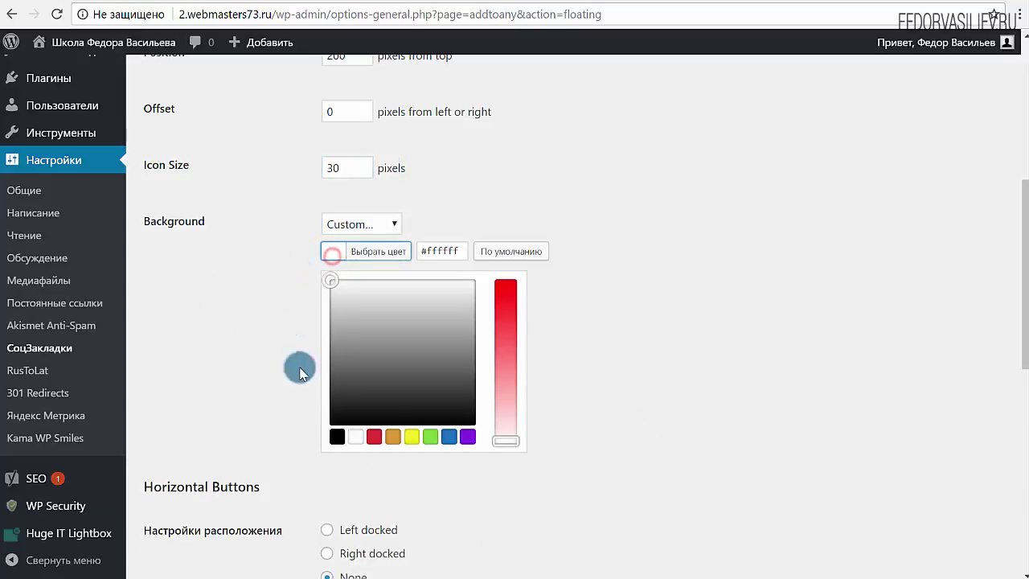
left_click(411, 437)
scroll(677, 285, "down", 7)
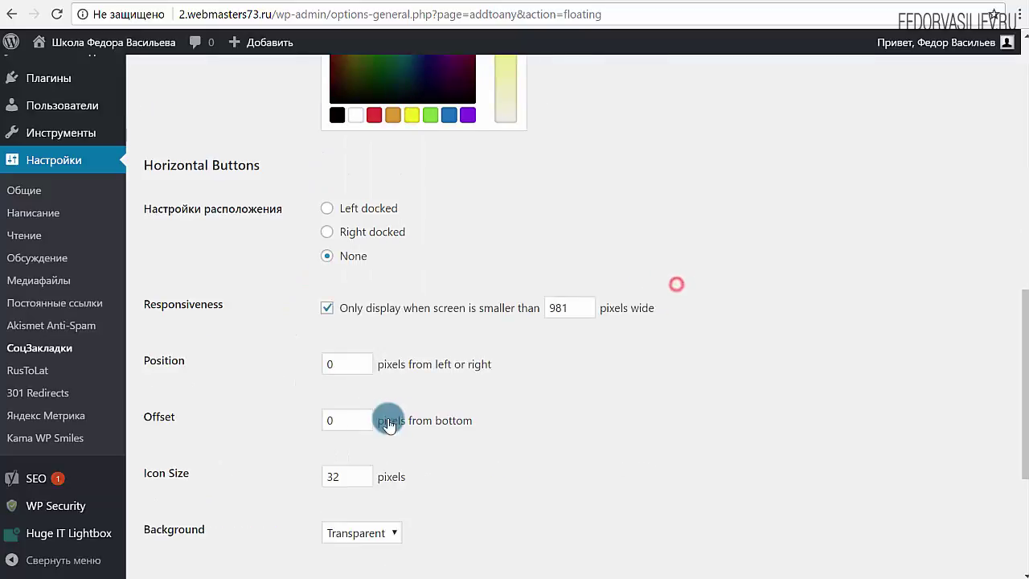
left_click(217, 328)
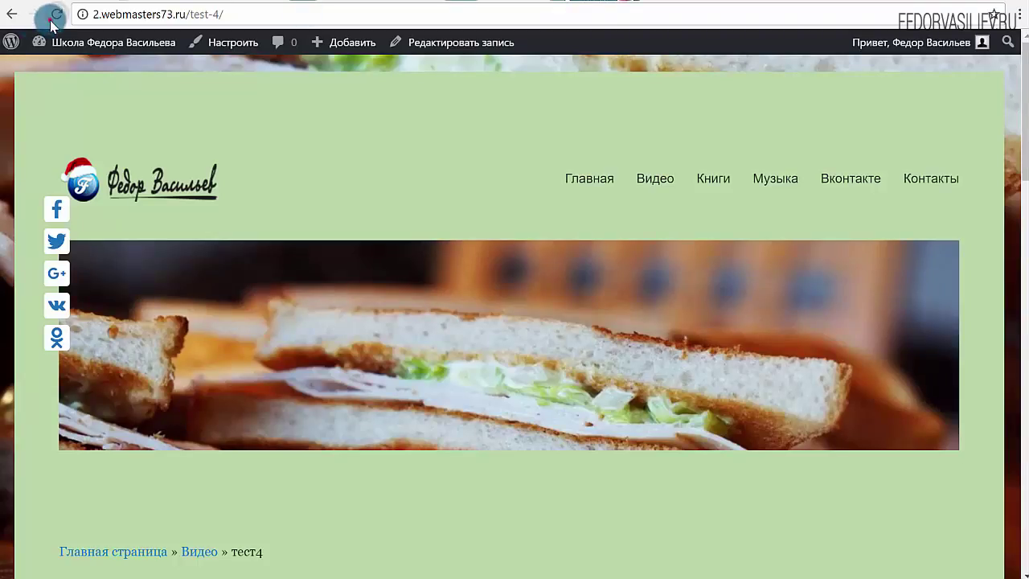
left_click(52, 21)
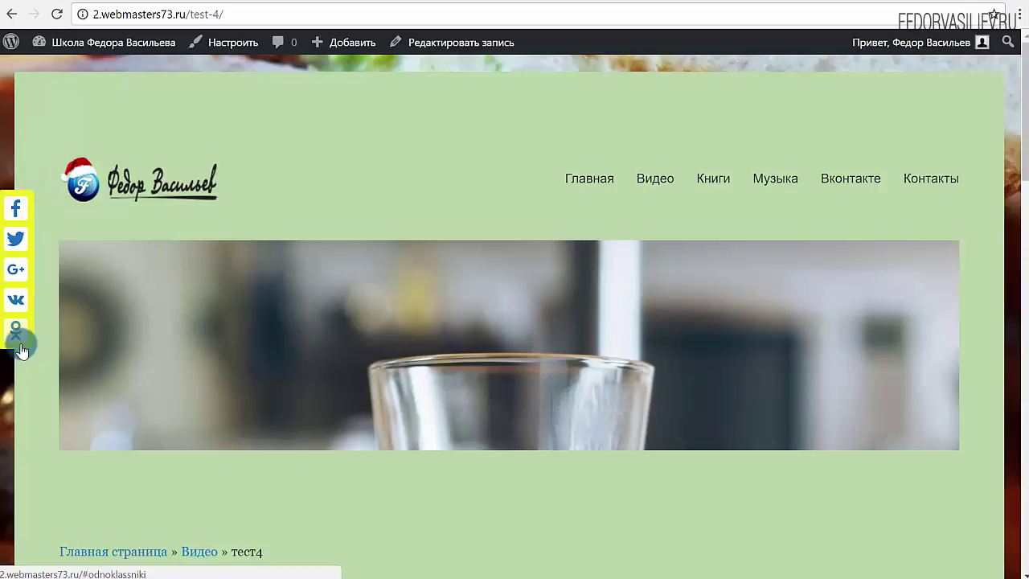
Review the yellow bar on тест4, then reopen the vertical bar's background colour choices.
scroll(328, 191, "down", 5)
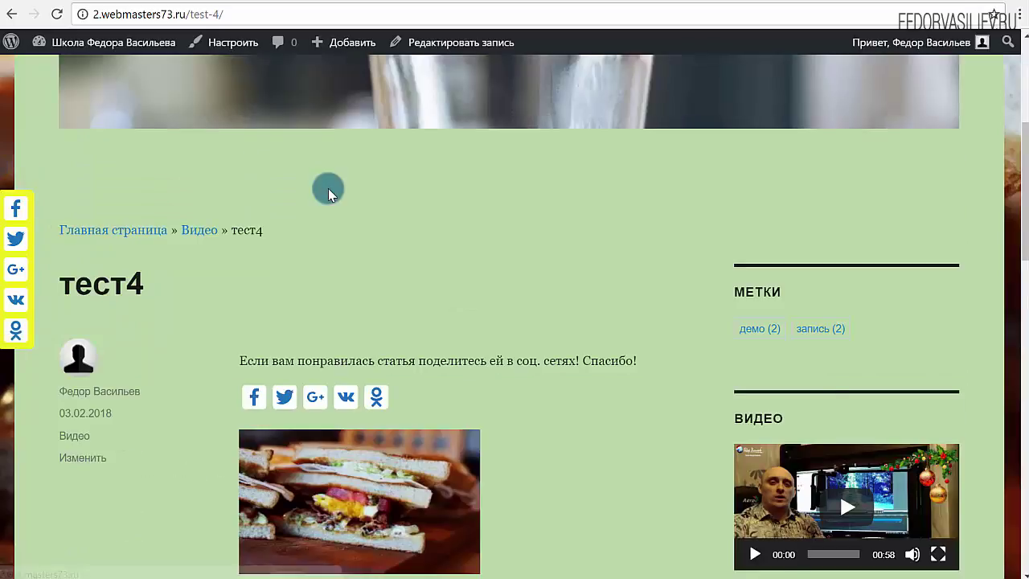
scroll(328, 188, "down", 1)
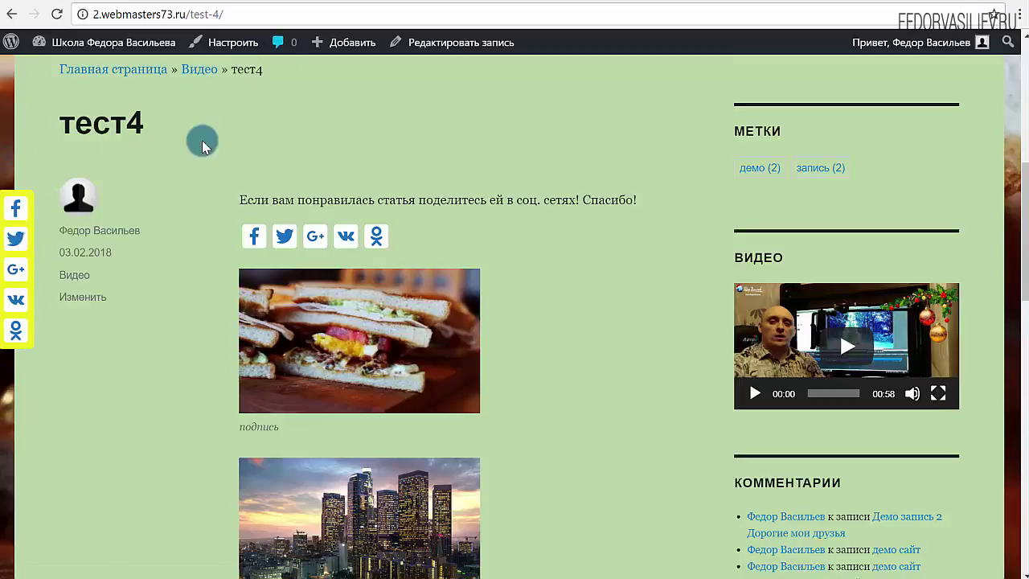
scroll(202, 317, "down", 10)
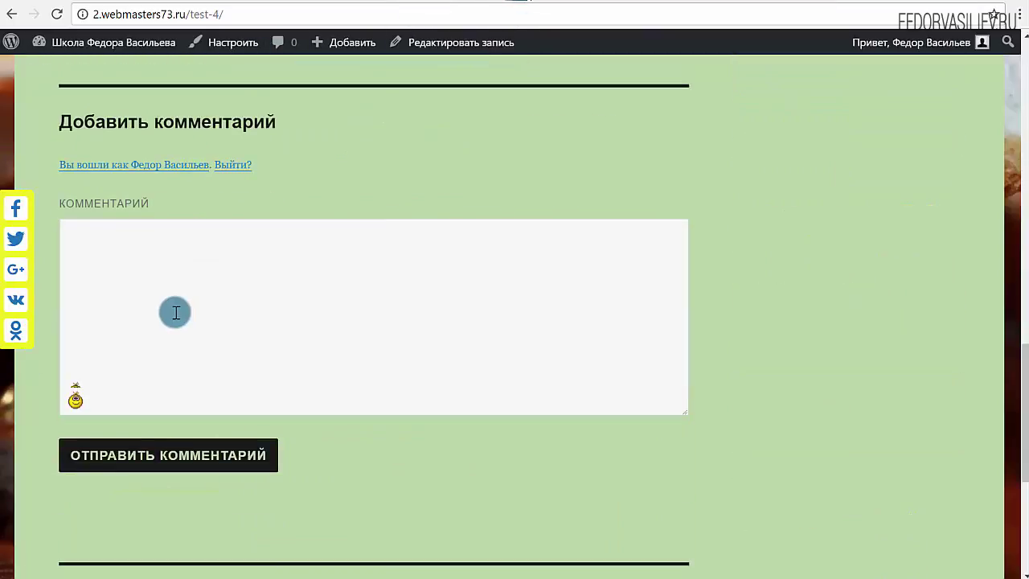
scroll(174, 310, "up", 9)
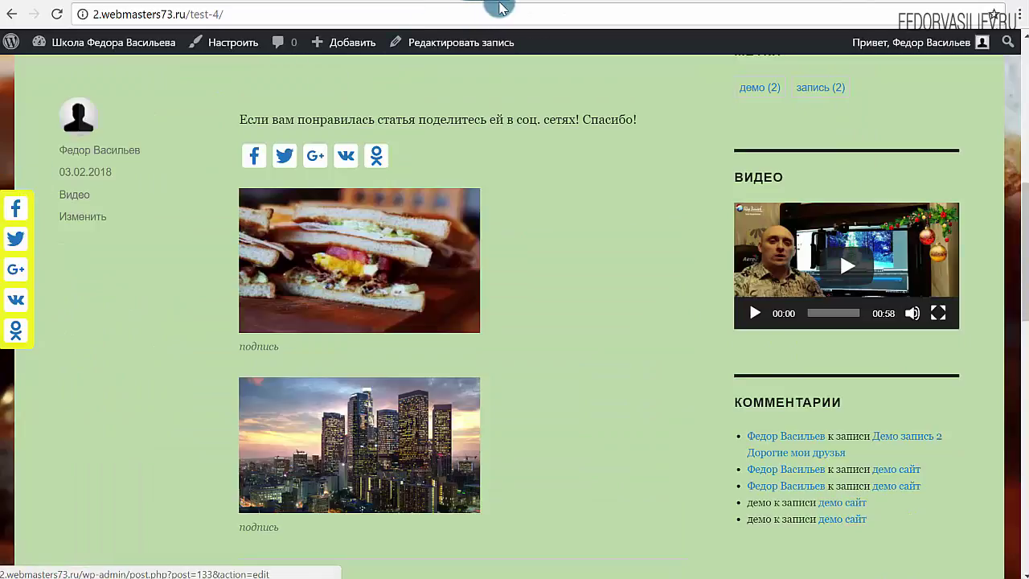
left_click(490, 2)
scroll(409, 289, "down", 3)
left_click(334, 331)
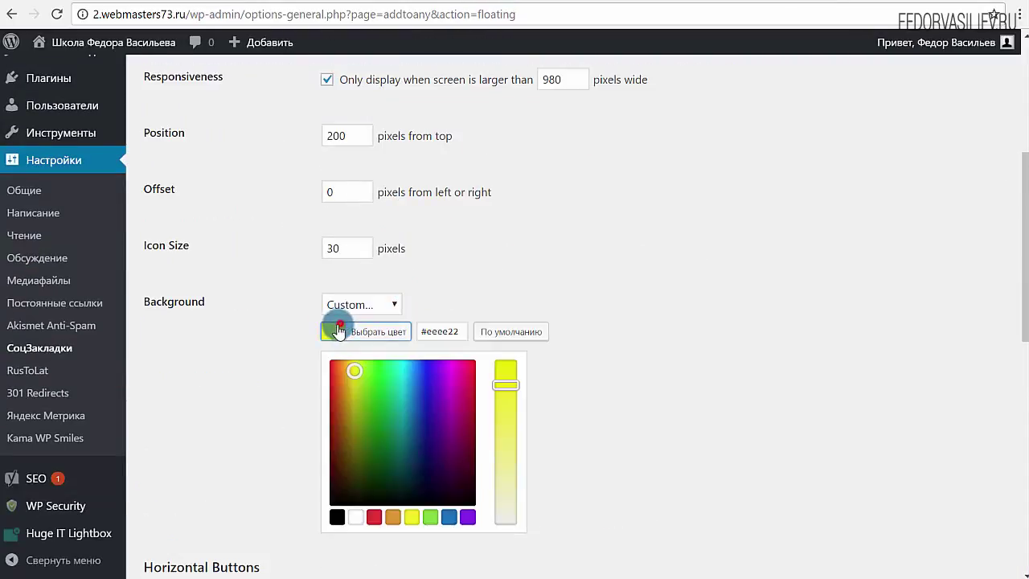
Set the floating share bar background to red and save all changes.
left_click(374, 516)
scroll(628, 356, "down", 7)
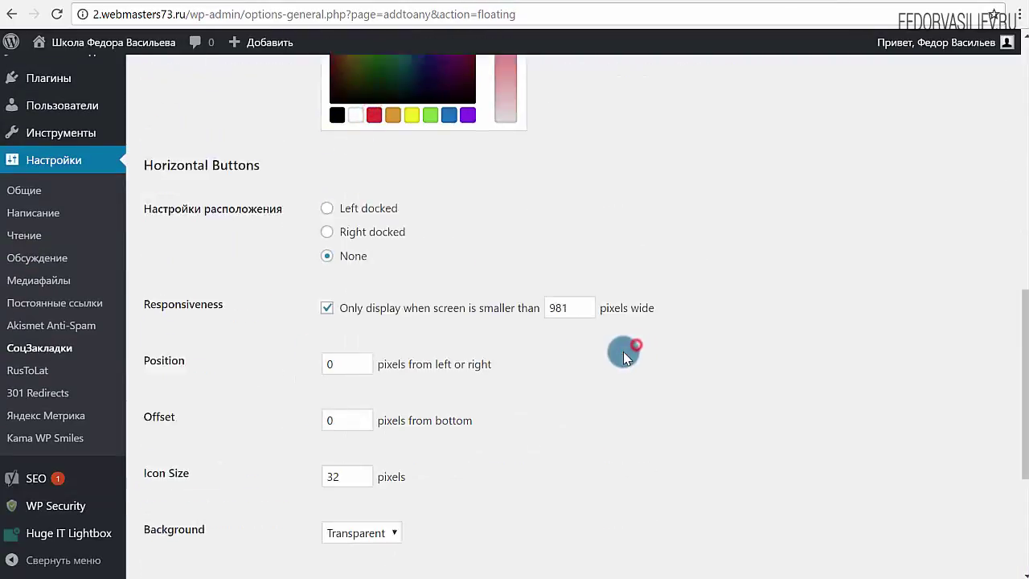
left_click(283, 432)
Reload the test4 post to confirm the red share bar, then return to the settings tab.
left_click(631, 8)
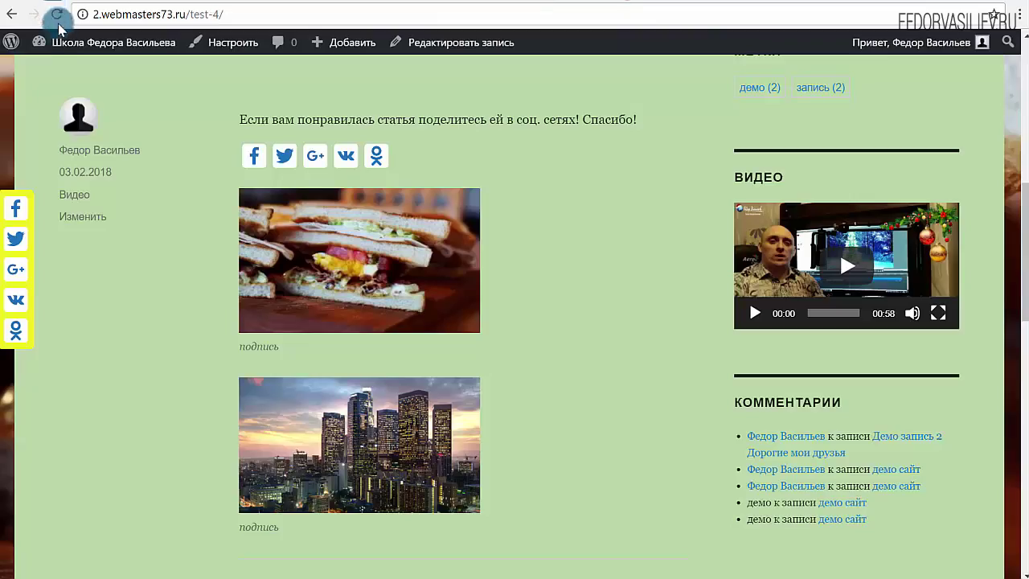
left_click(56, 14)
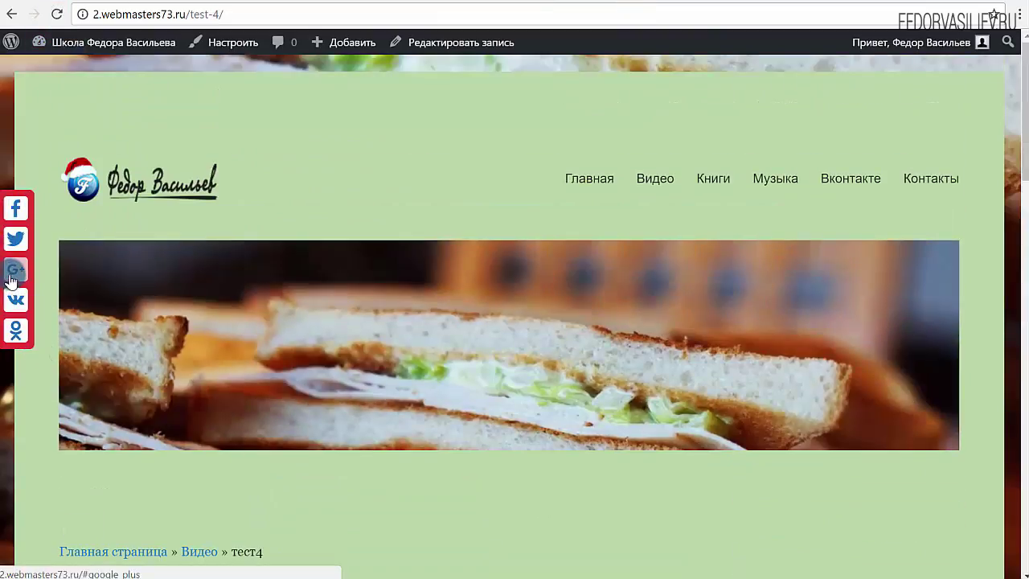
scroll(156, 161, "down", 20)
scroll(407, 316, "up", 7)
scroll(408, 316, "up", 12)
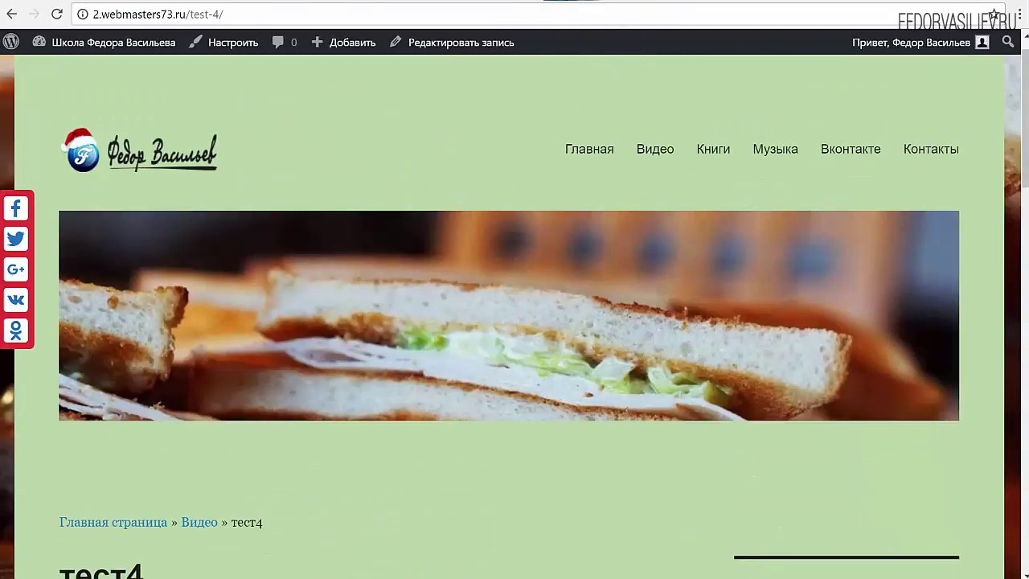
key("ctrl+Tab")
scroll(610, 431, "up", 5)
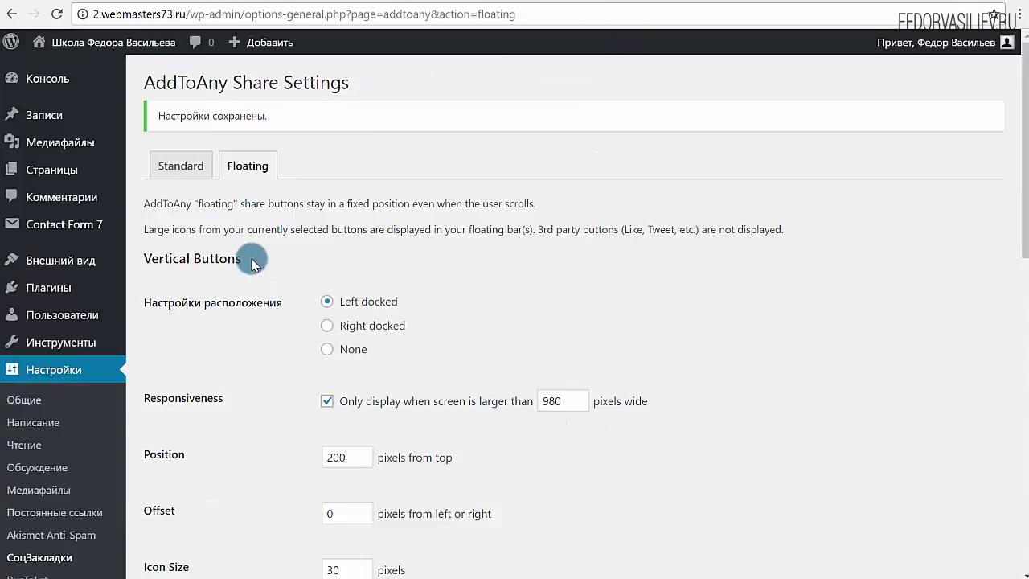
Highlight the Vertical Buttons and Horizontal Buttons headings, then save the floating settings again.
left_click_drag(250, 265, 158, 257)
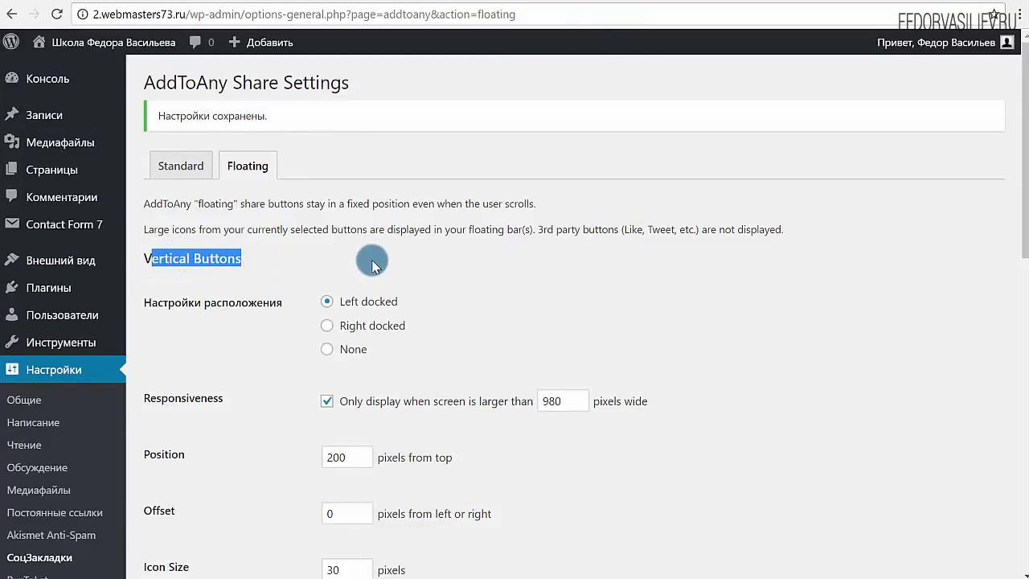
scroll(290, 172, "down", 5)
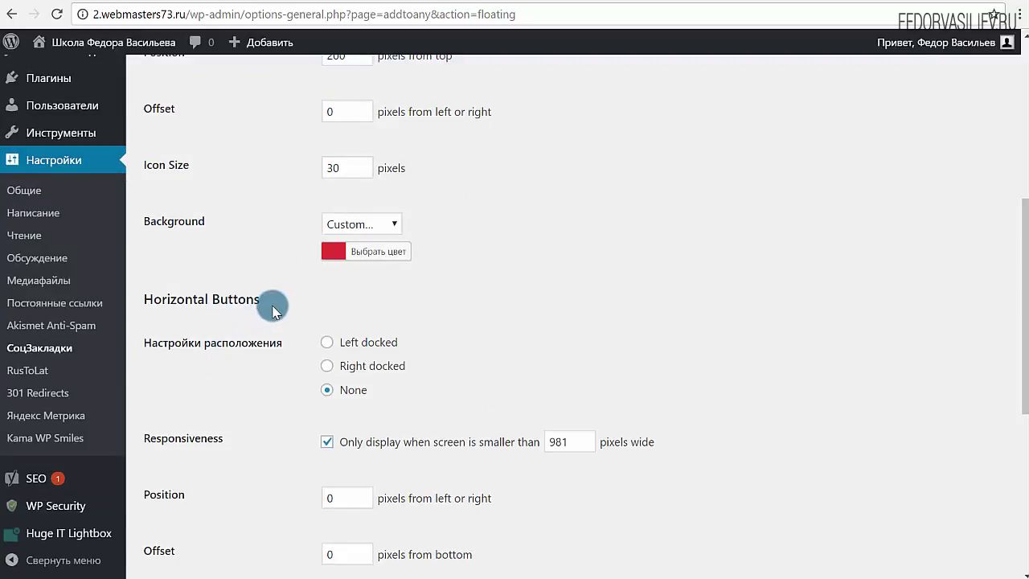
left_click_drag(265, 300, 155, 304)
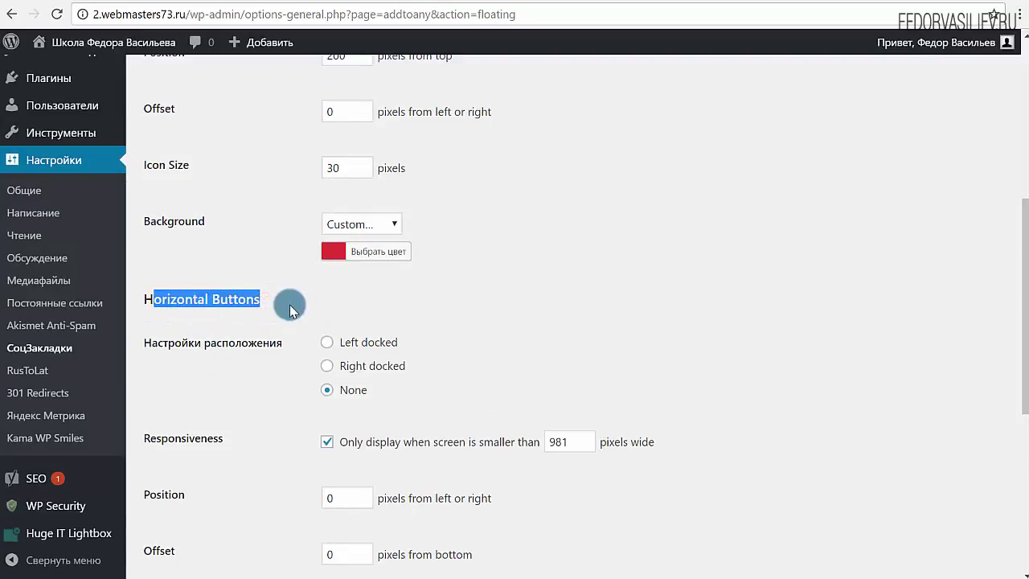
scroll(227, 144, "down", 3)
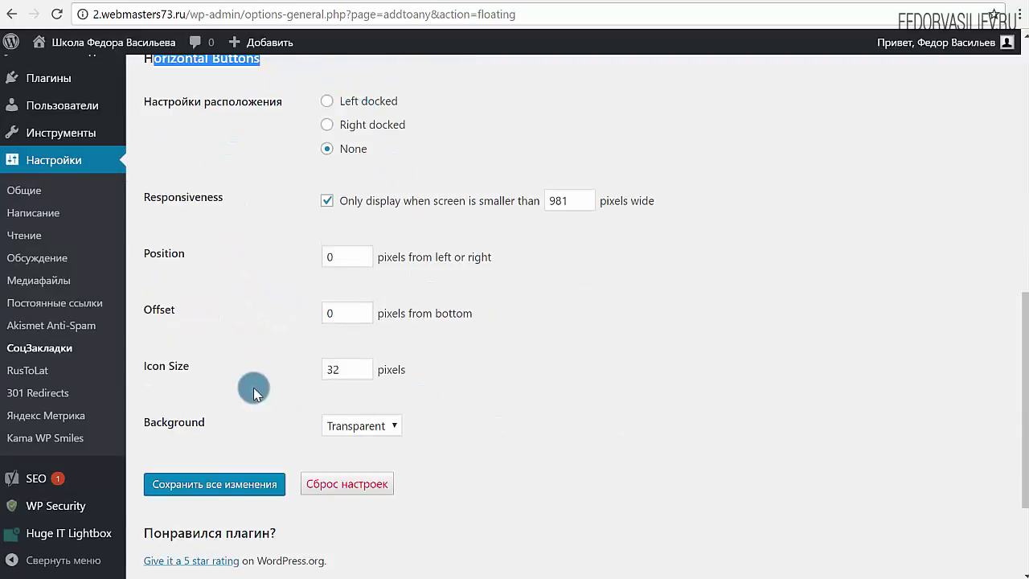
scroll(393, 240, "up", 4)
scroll(432, 406, "up", 3)
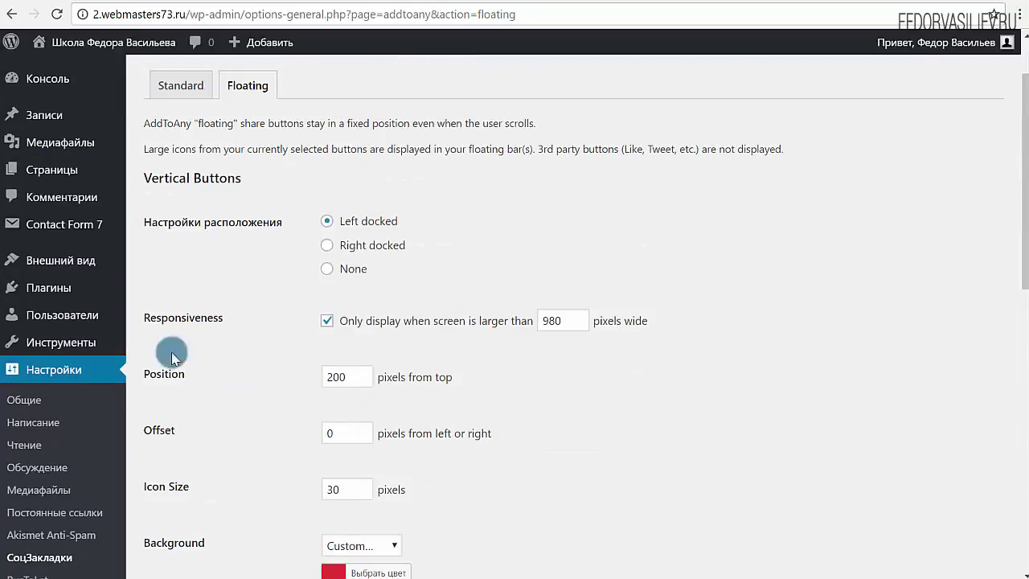
scroll(265, 209, "down", 7)
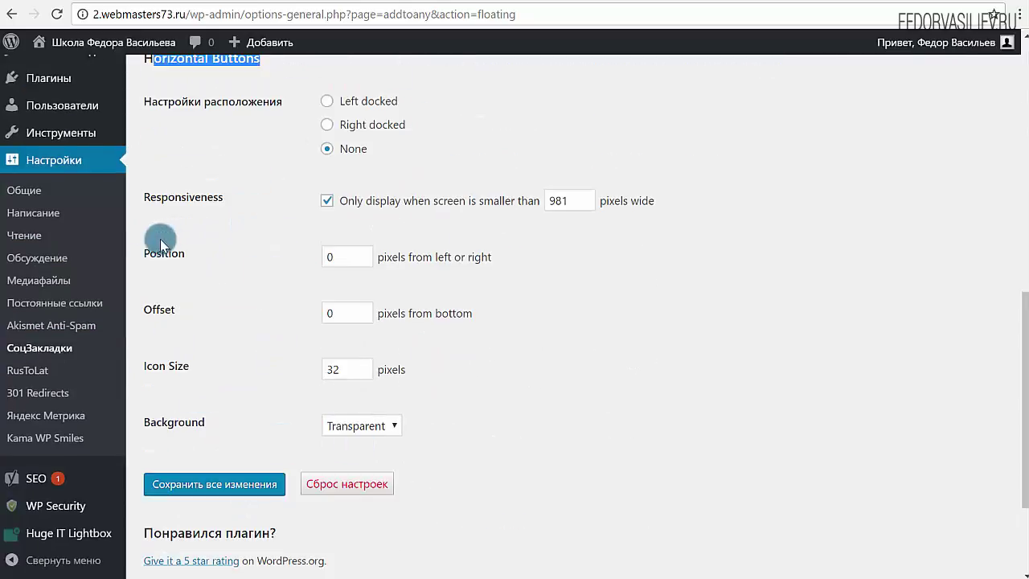
scroll(261, 402, "up", 2)
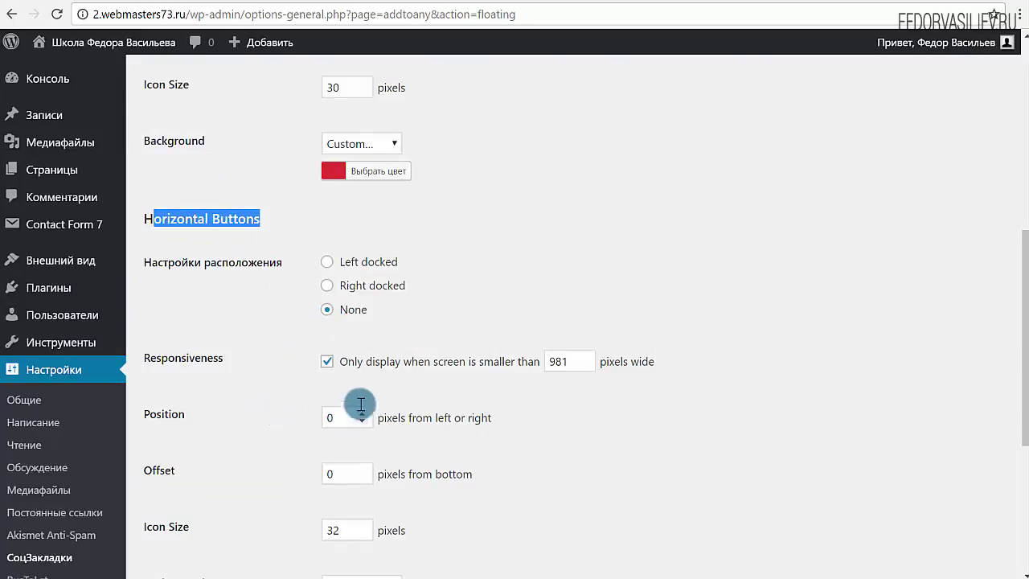
scroll(310, 321, "down", 2)
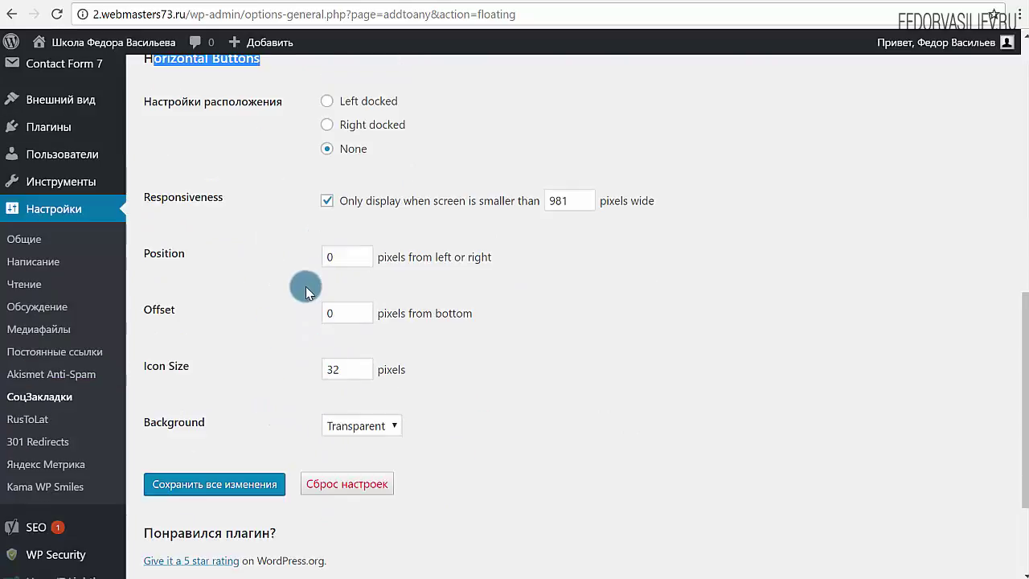
scroll(340, 163, "down", 2)
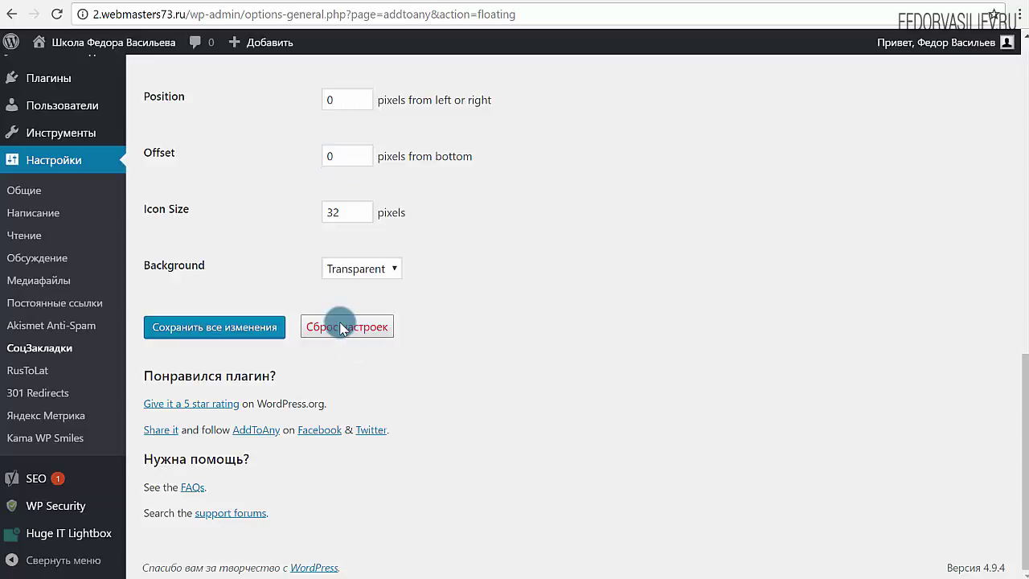
left_click(269, 333)
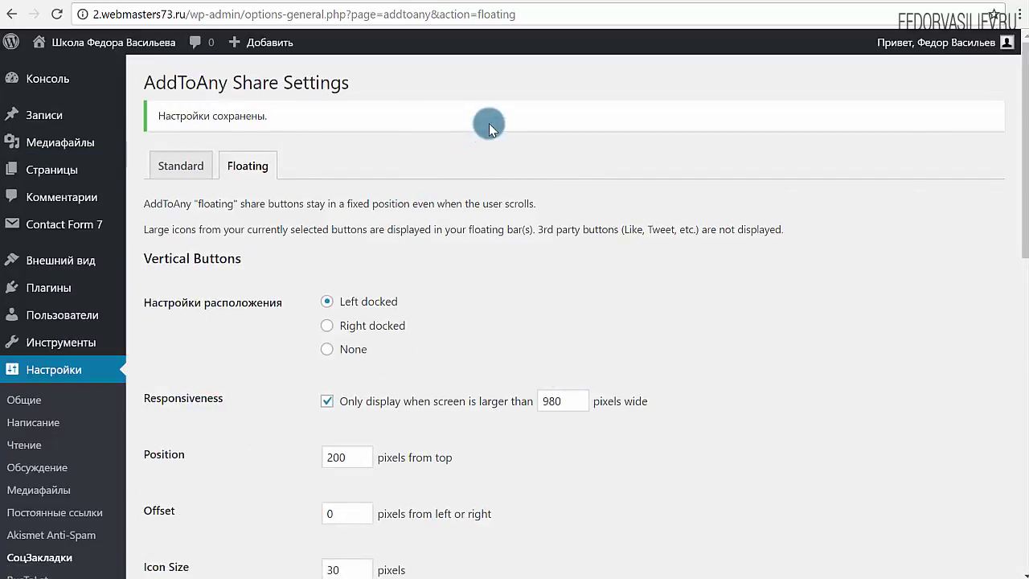
Recheck the share bar on the test4 post page.
left_click(623, 4)
scroll(144, 238, "down", 5)
scroll(91, 243, "down", 1)
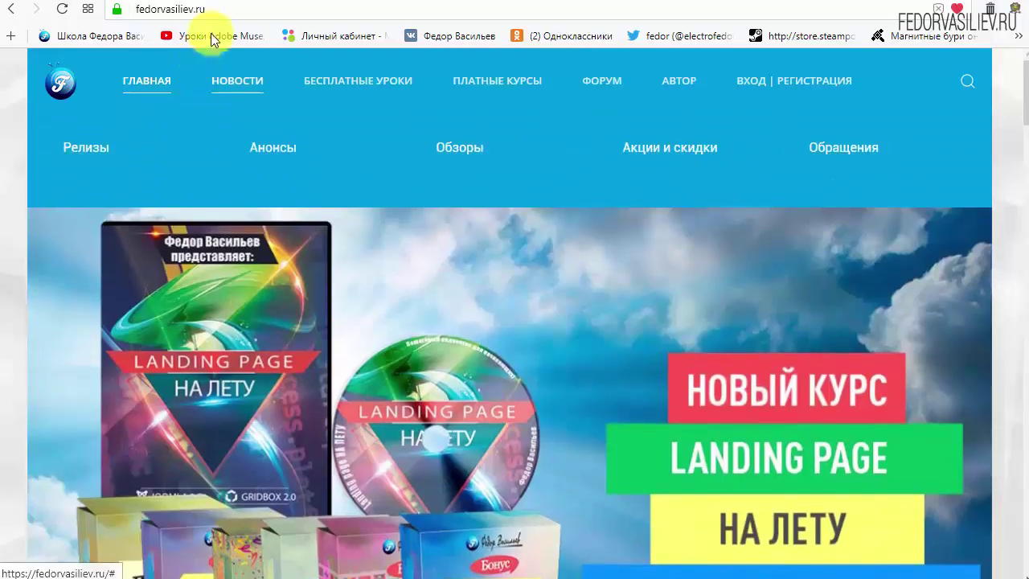
Go to the ВХОД | РЕГИСТРАЦИЯ page from the top menu and scroll to its login form.
left_click(219, 8)
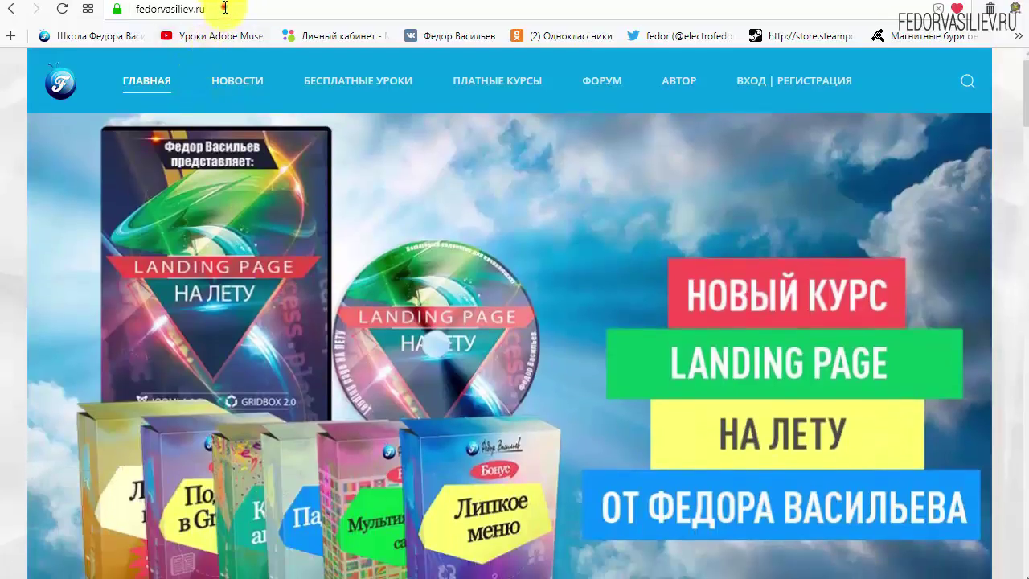
left_click(225, 8)
left_click(224, 7)
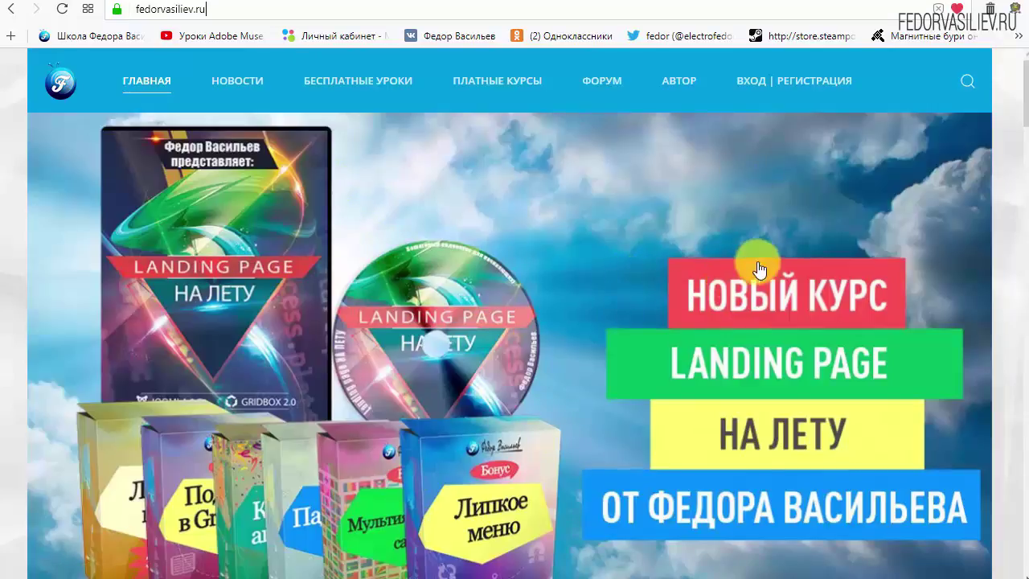
left_click(756, 80)
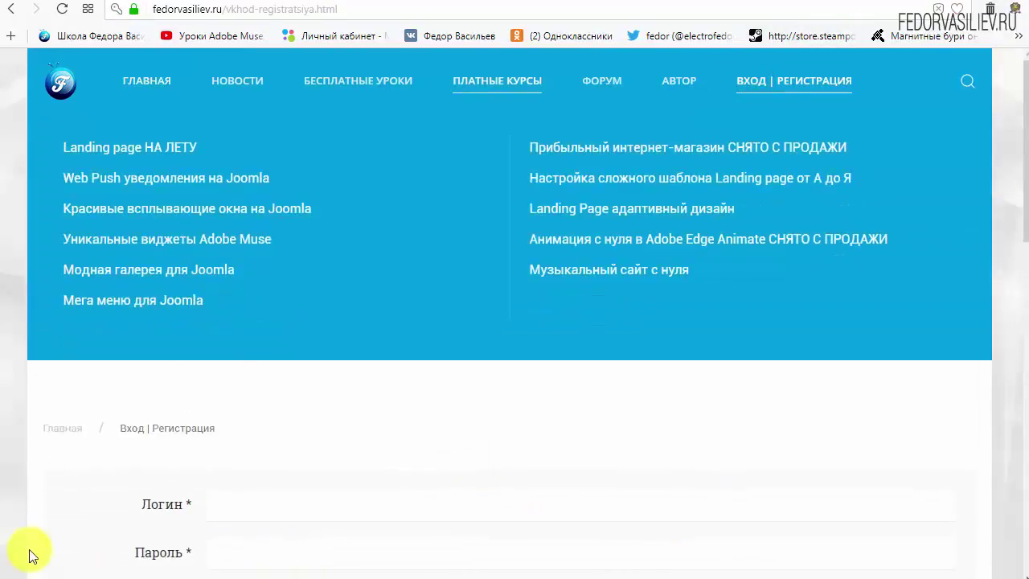
scroll(233, 305, "down", 2)
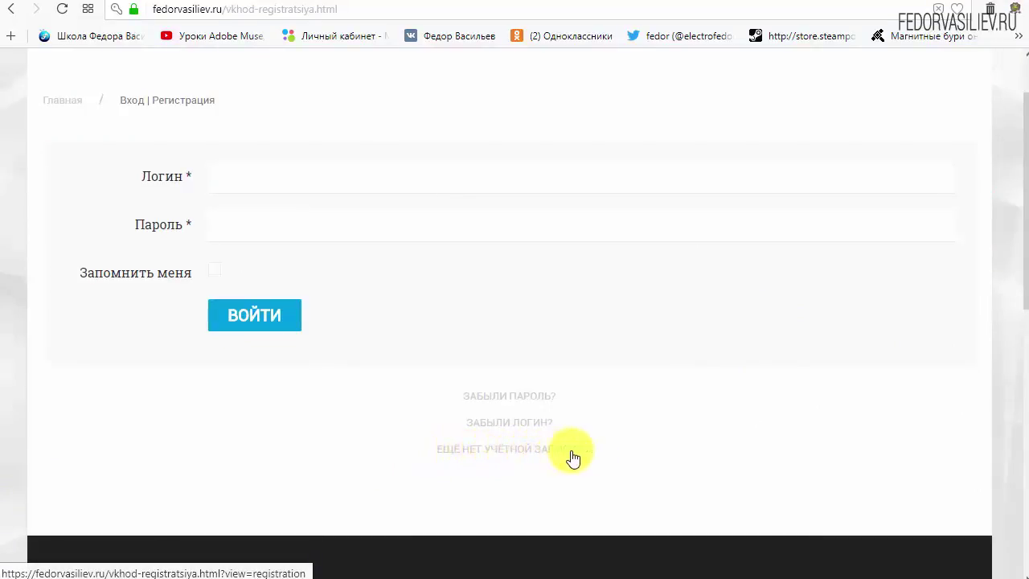
Open the registration form and enter a name, login, password and password confirmation.
left_click(480, 447)
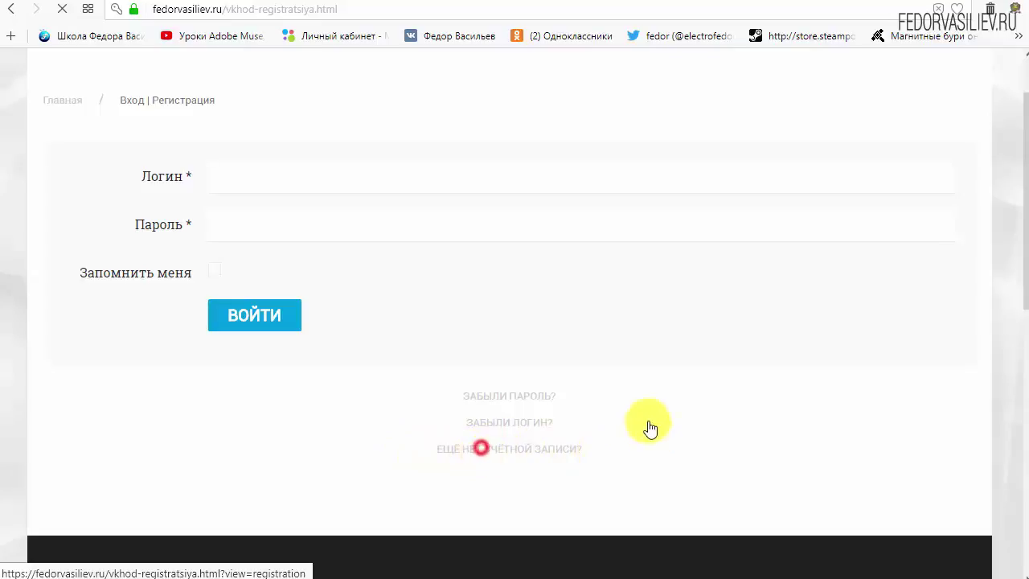
scroll(517, 217, "down", 2)
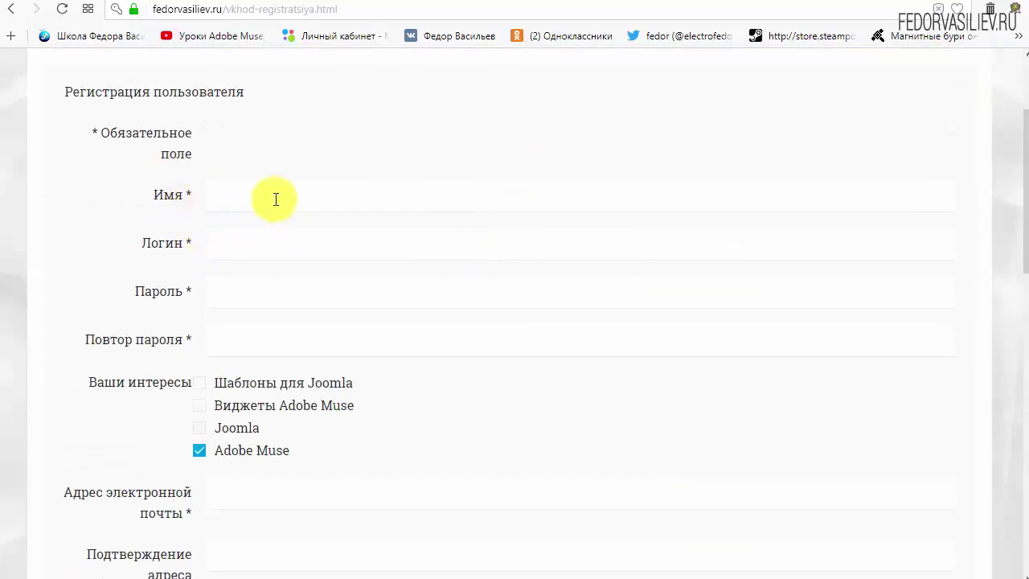
left_click(276, 199)
type("wp")
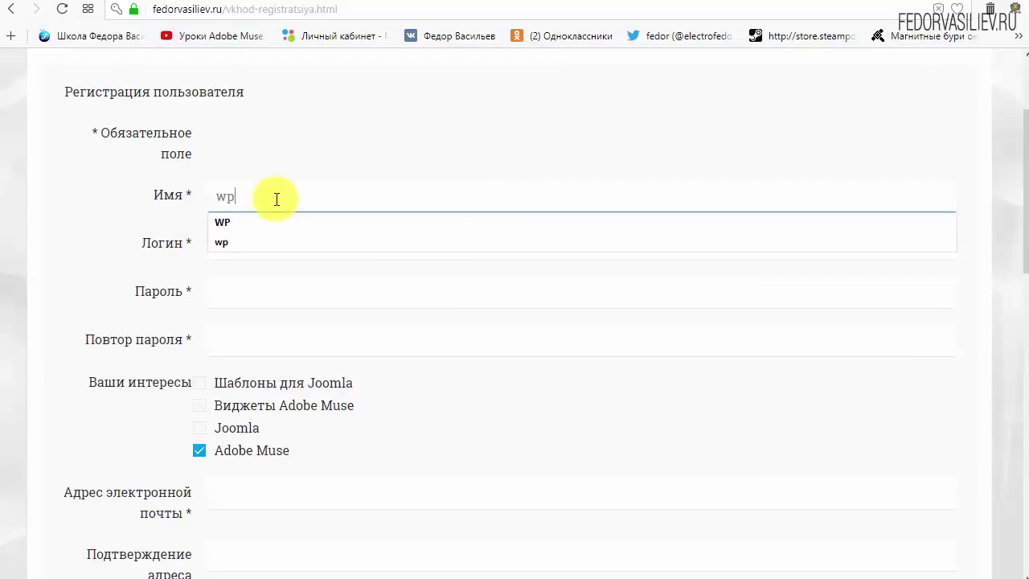
left_click(296, 250)
type("wp")
left_click(383, 130)
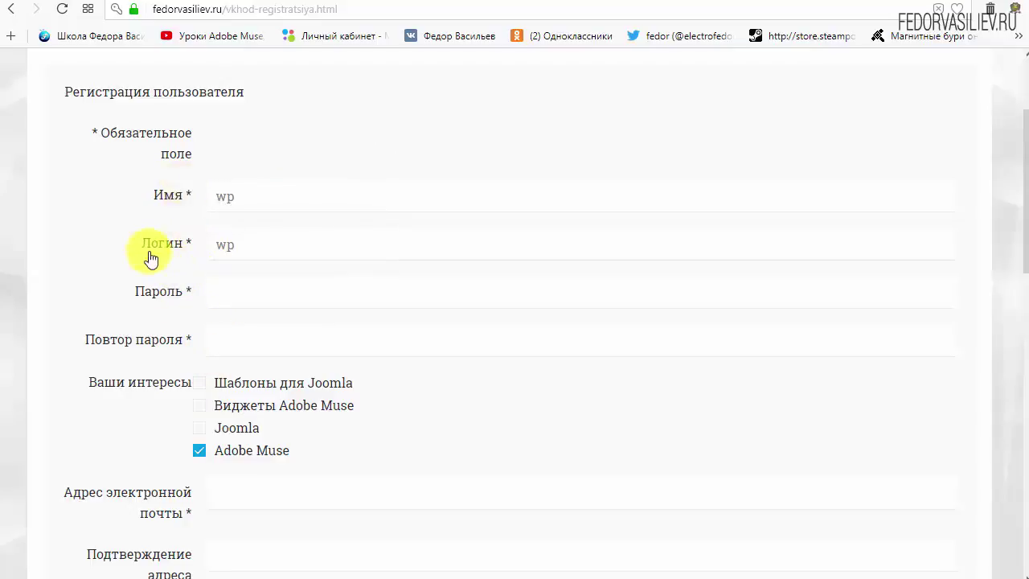
left_click(248, 292)
type("123456")
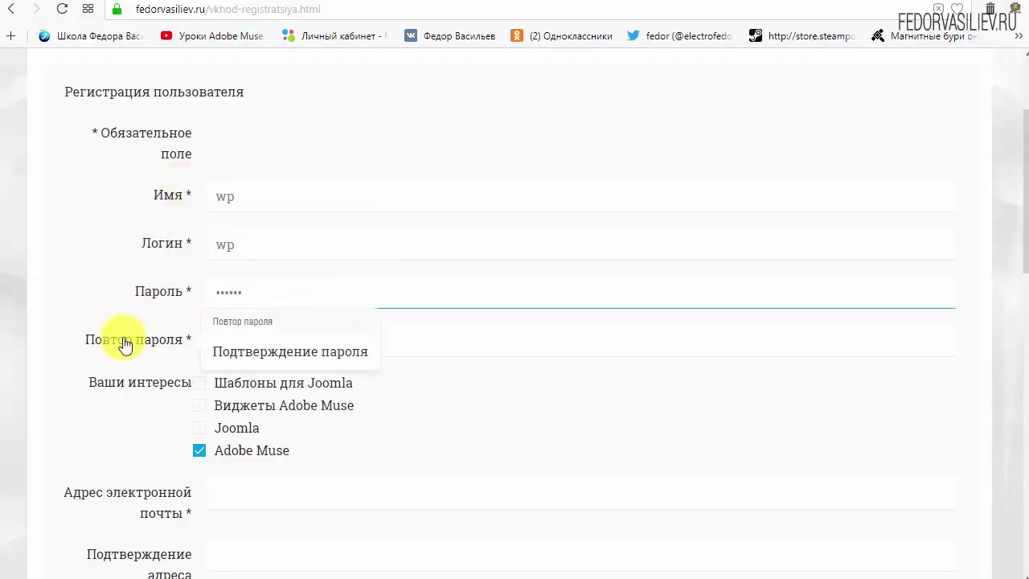
left_click(260, 343)
type("123456")
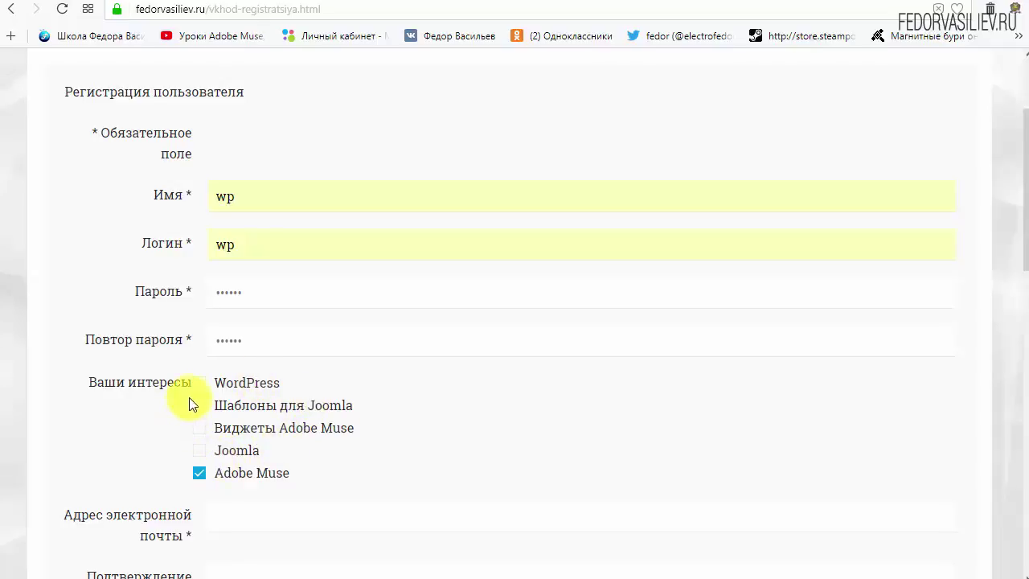
Tick WordPress as an interest and untick Adobe Muse.
left_click_drag(212, 385, 238, 389)
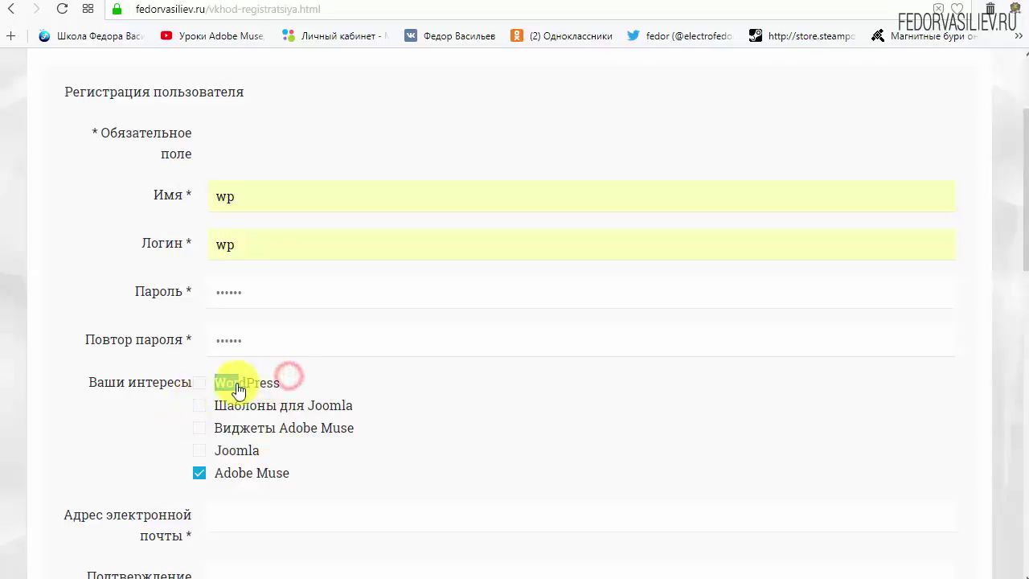
left_click(199, 382)
left_click(303, 381)
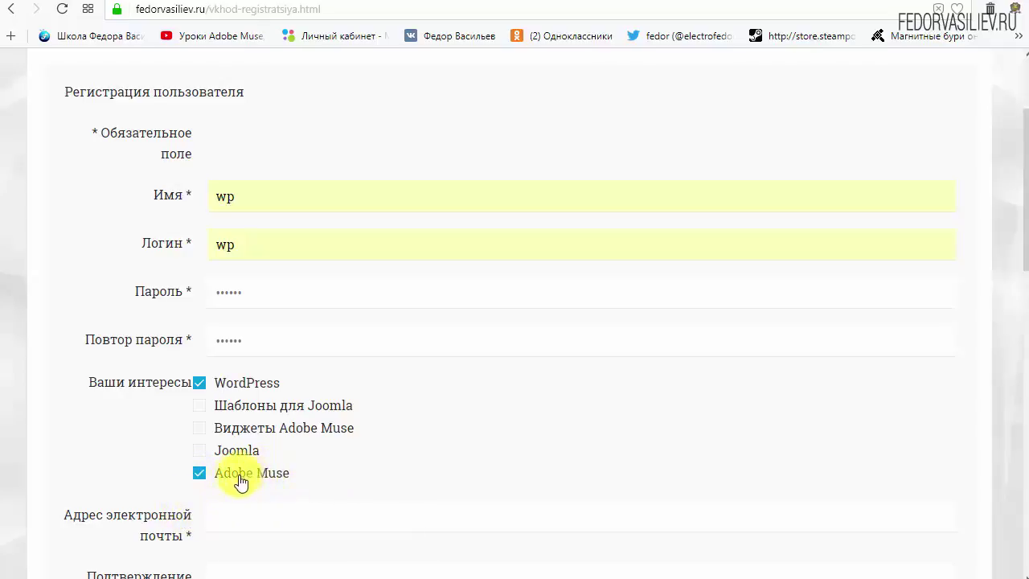
left_click(199, 474)
scroll(455, 436, "down", 4)
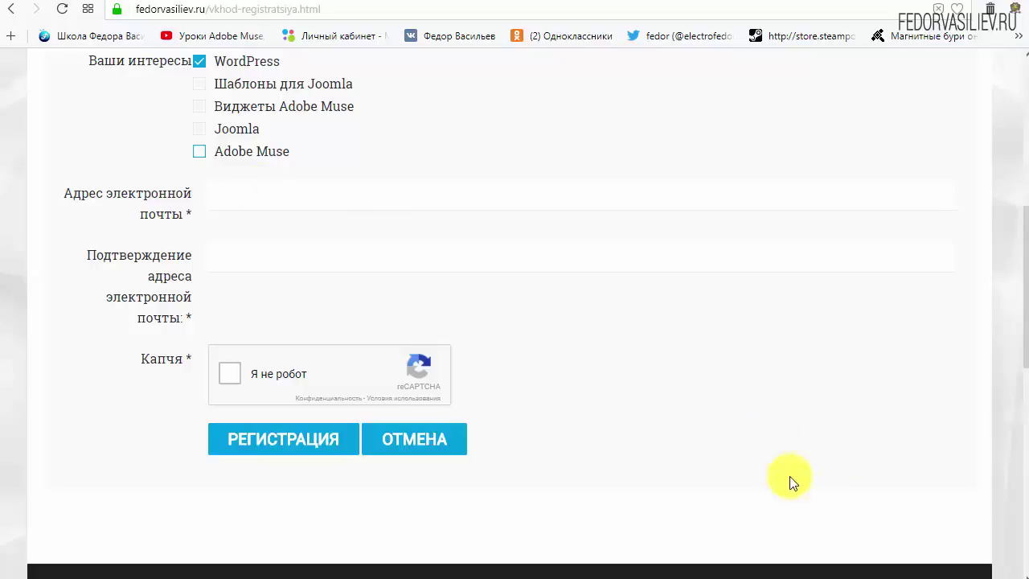
Paste the e-mail address into both e-mail fields and tick 'Я не робот'.
right_click(268, 200)
left_click(324, 287)
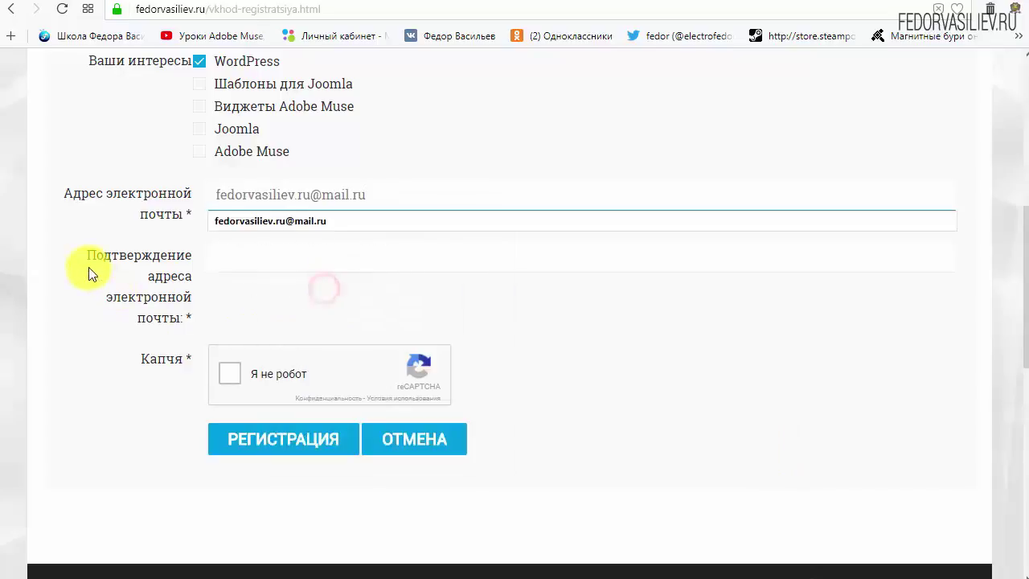
right_click(348, 254)
left_click(388, 343)
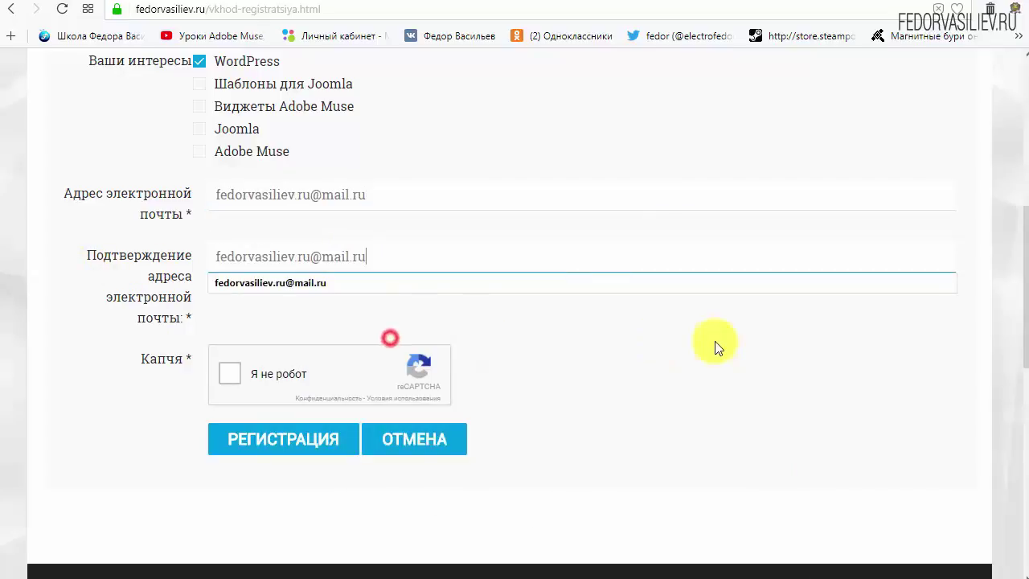
left_click(715, 340)
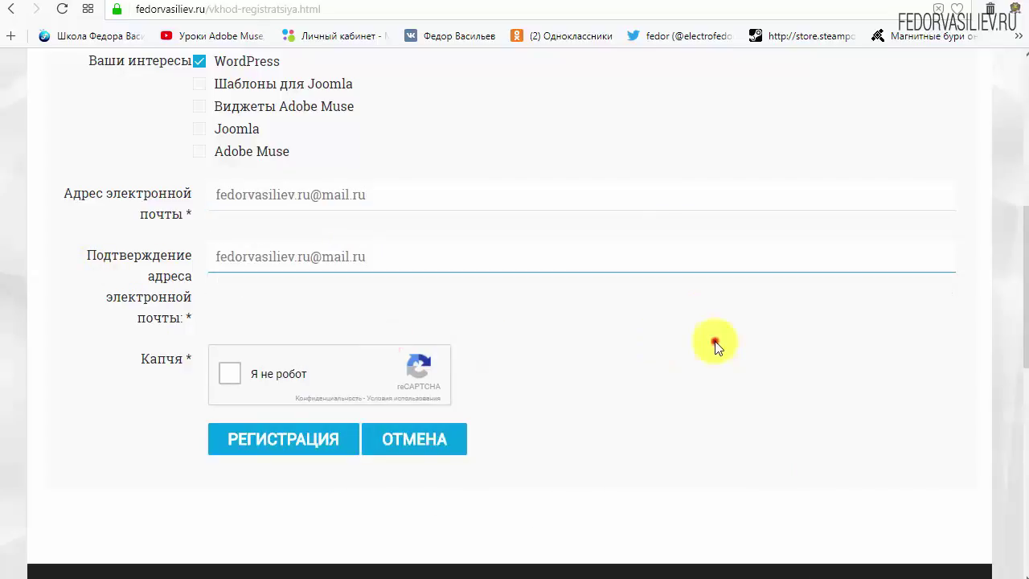
left_click(230, 376)
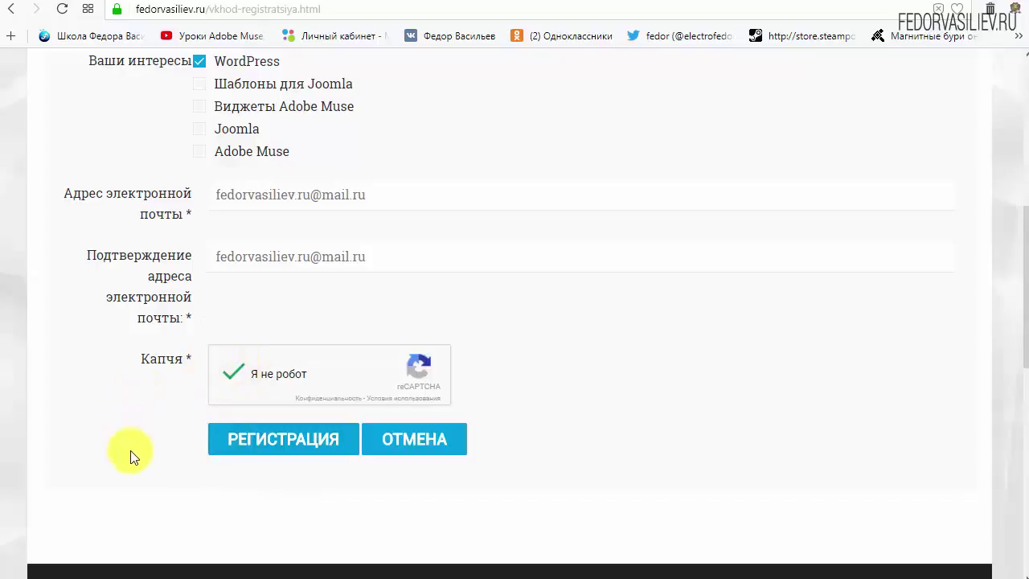
Submit the registration with РЕГИСТРАЦИЯ, read the confirmation message, then switch to the Mail.ru inbox.
left_click(265, 441)
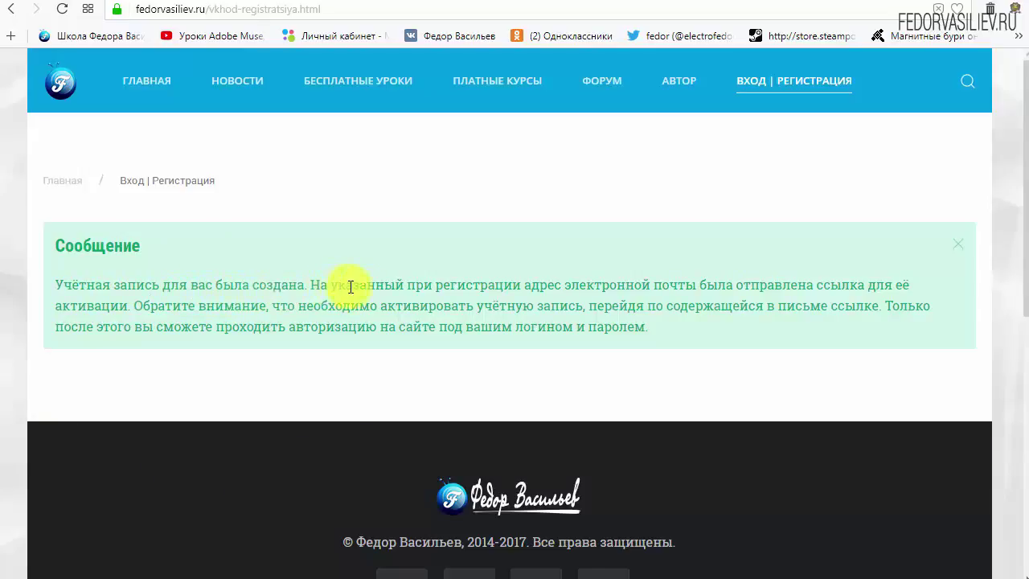
left_click_drag(575, 287, 691, 286)
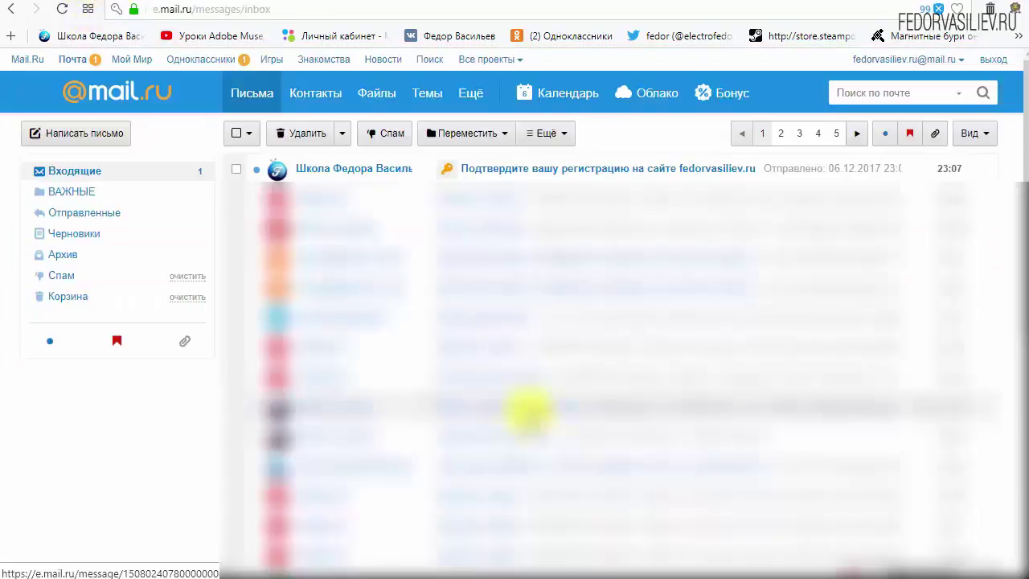
left_click(88, 1)
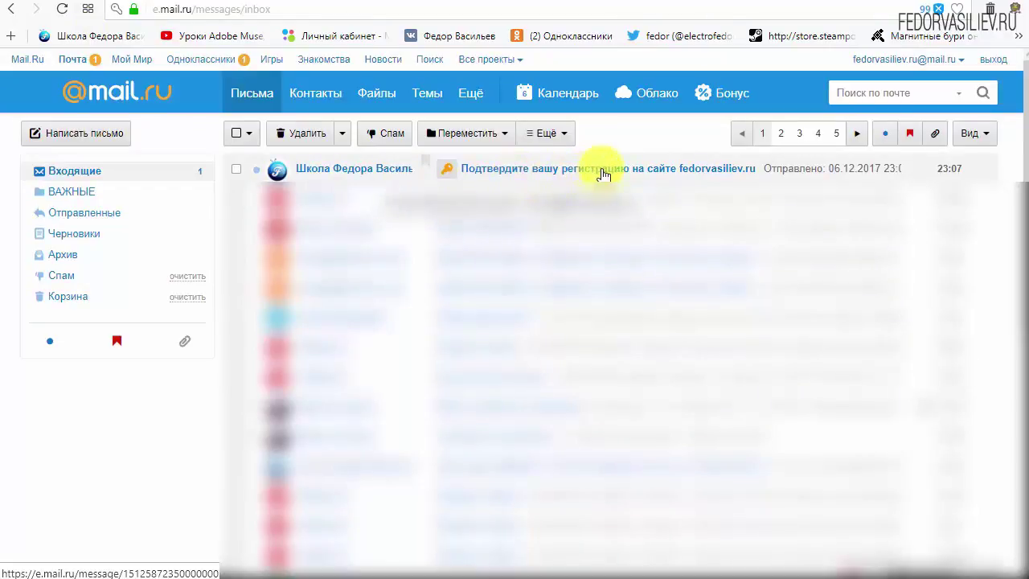
Open the 'Подтвердите вашу регистрацию' e-mail and read through its contents.
left_click(332, 172)
scroll(391, 306, "down", 4)
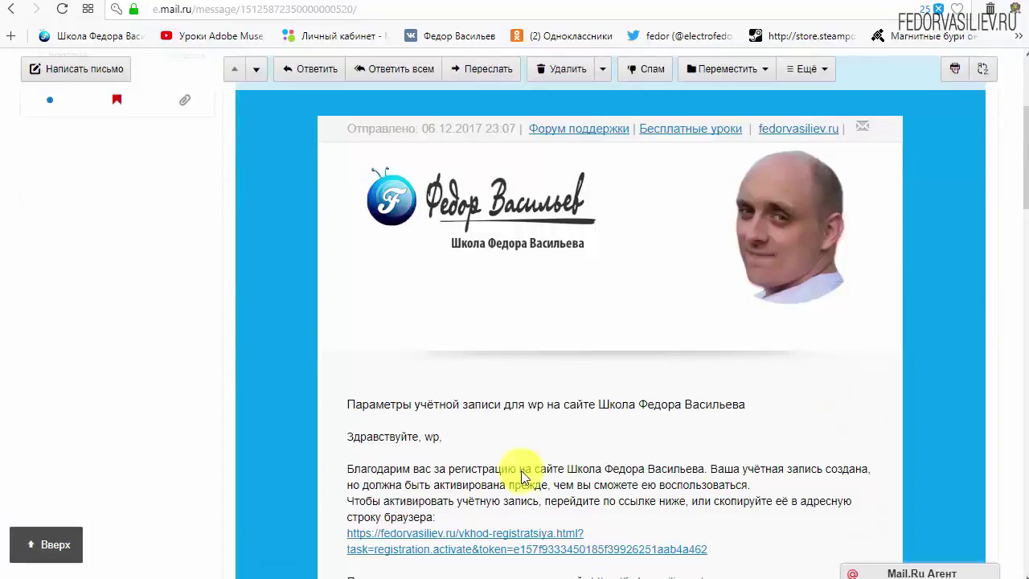
scroll(705, 316, "down", 2)
scroll(542, 274, "down", 1)
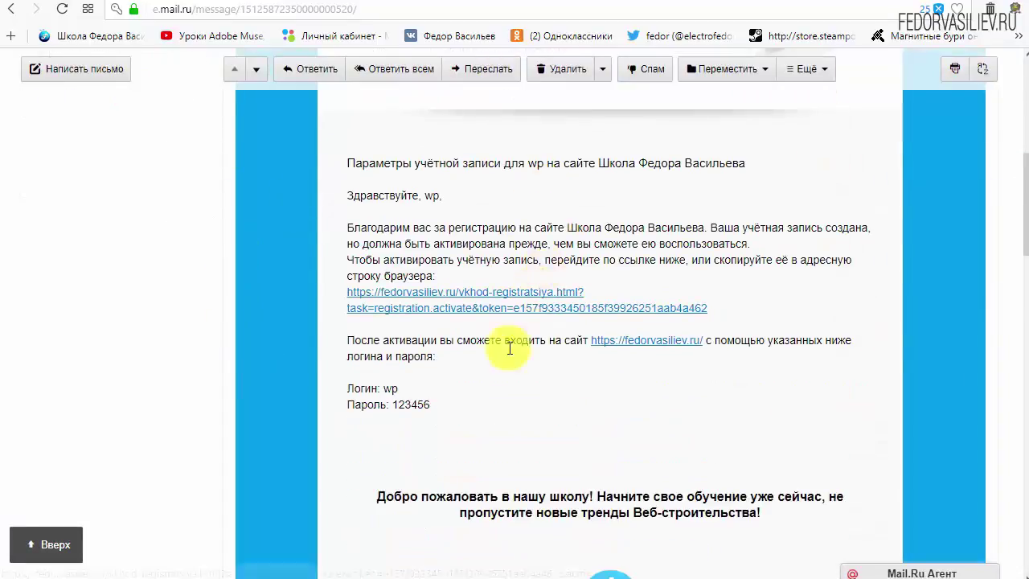
left_click_drag(437, 406, 365, 404)
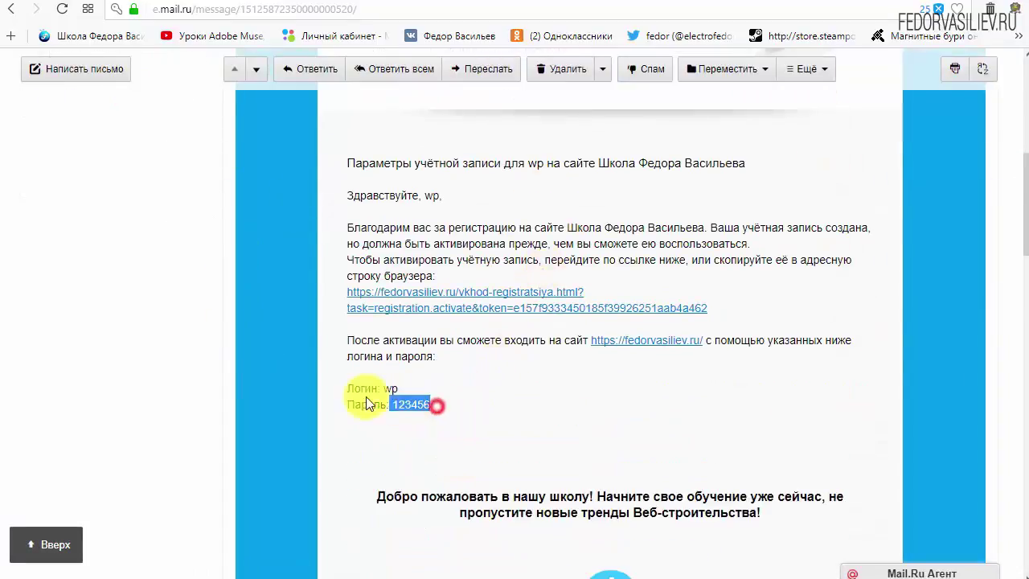
left_click(527, 391)
scroll(505, 386, "down", 7)
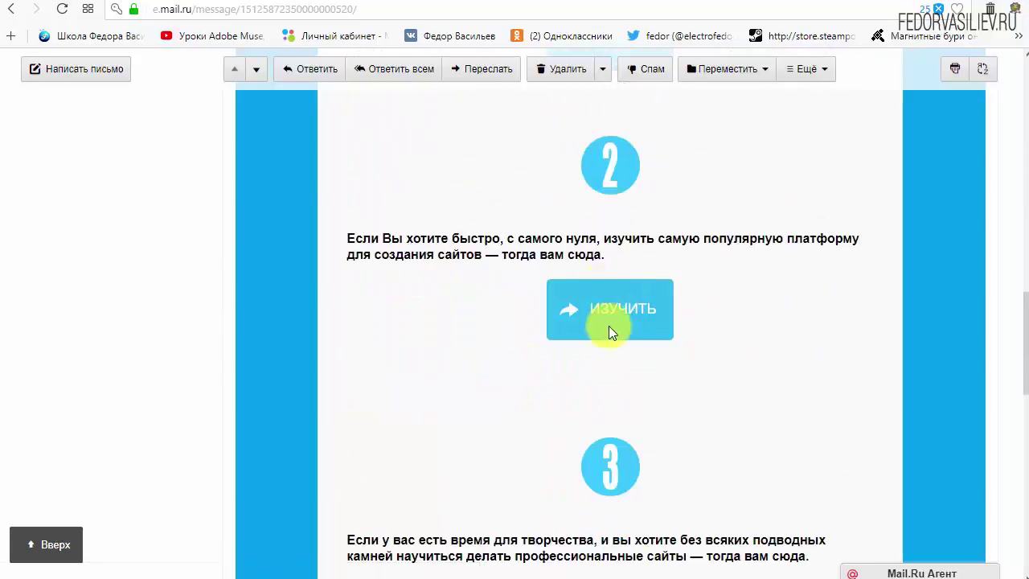
scroll(471, 394, "up", 9)
scroll(447, 406, "up", 1)
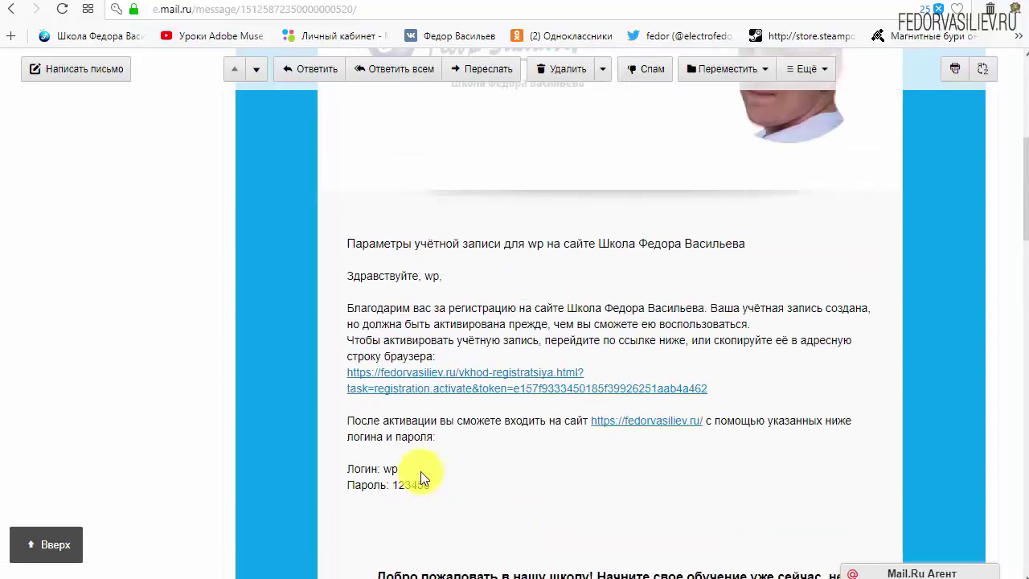
Copy the activation link and follow it to activate the account.
left_click_drag(711, 389, 348, 372)
left_click(663, 358)
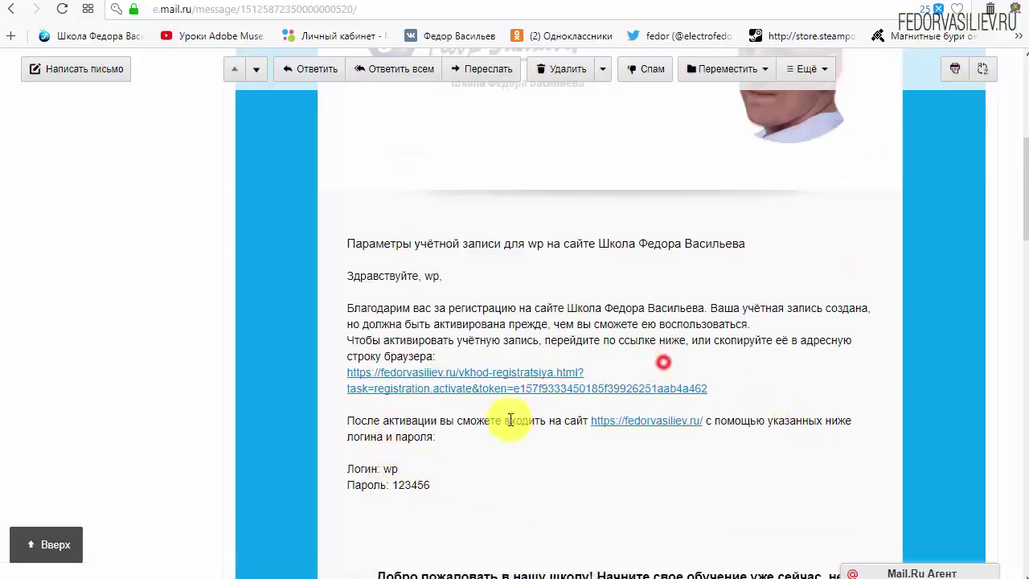
left_click(514, 372)
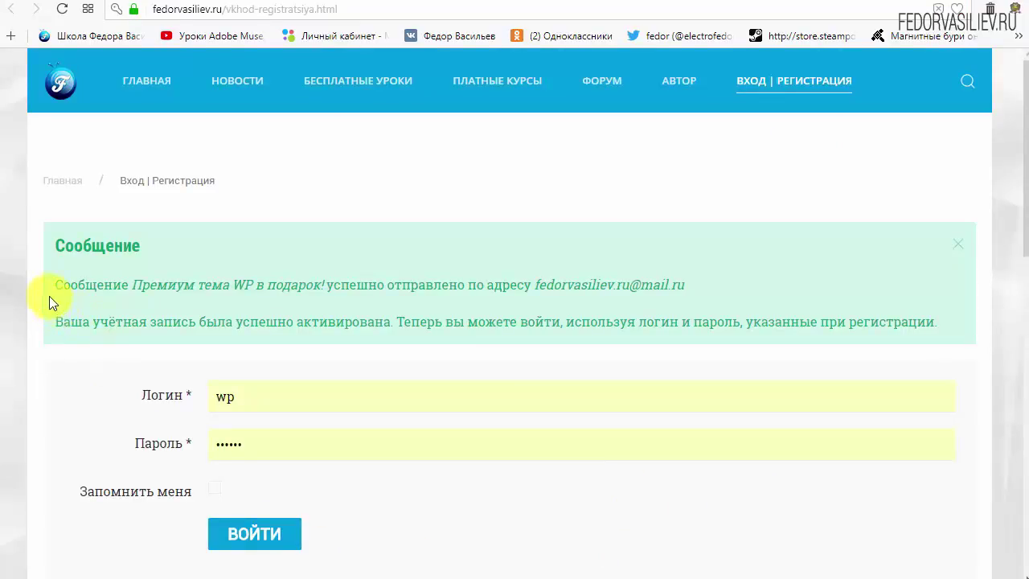
left_click_drag(55, 260, 191, 243)
left_click(191, 243)
left_click_drag(58, 283, 137, 288)
left_click(172, 287)
Return to the inbox and read the 'Премиум тема WP в подарок!' welcome e-mail.
left_click(103, 3)
scroll(310, 325, "up", 5)
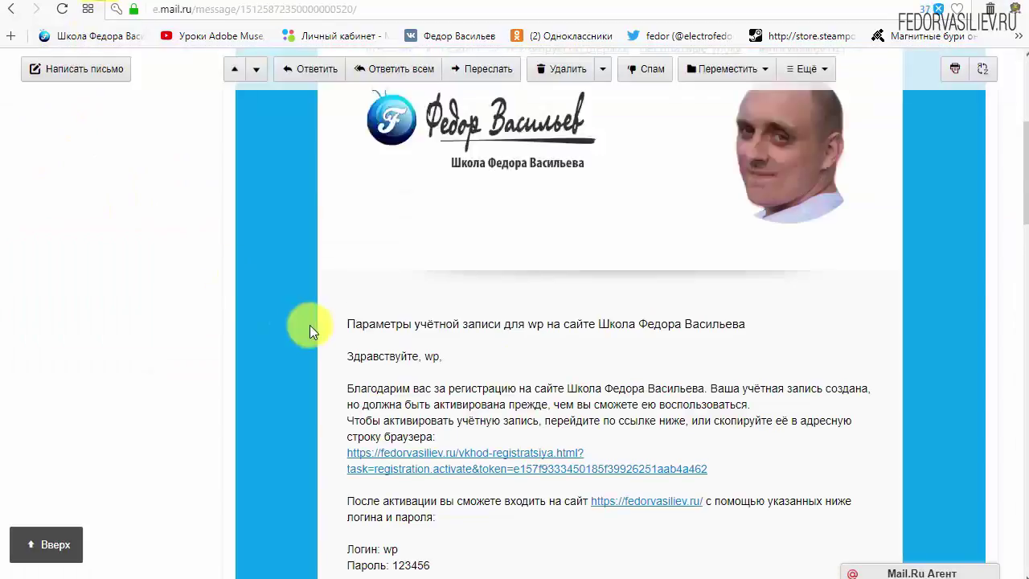
left_click(89, 178)
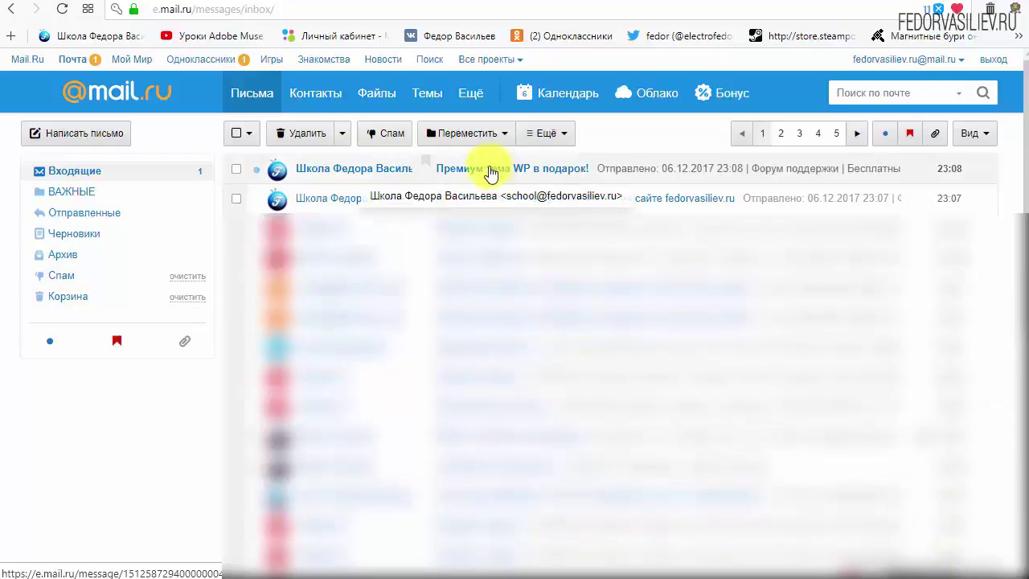
left_click(563, 170)
scroll(731, 271, "down", 5)
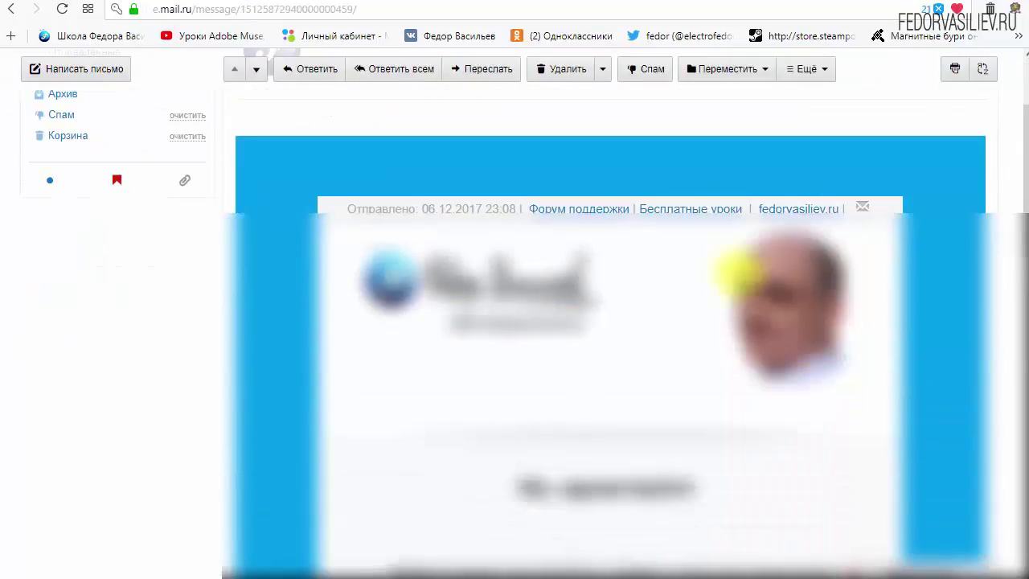
scroll(741, 270, "down", 1)
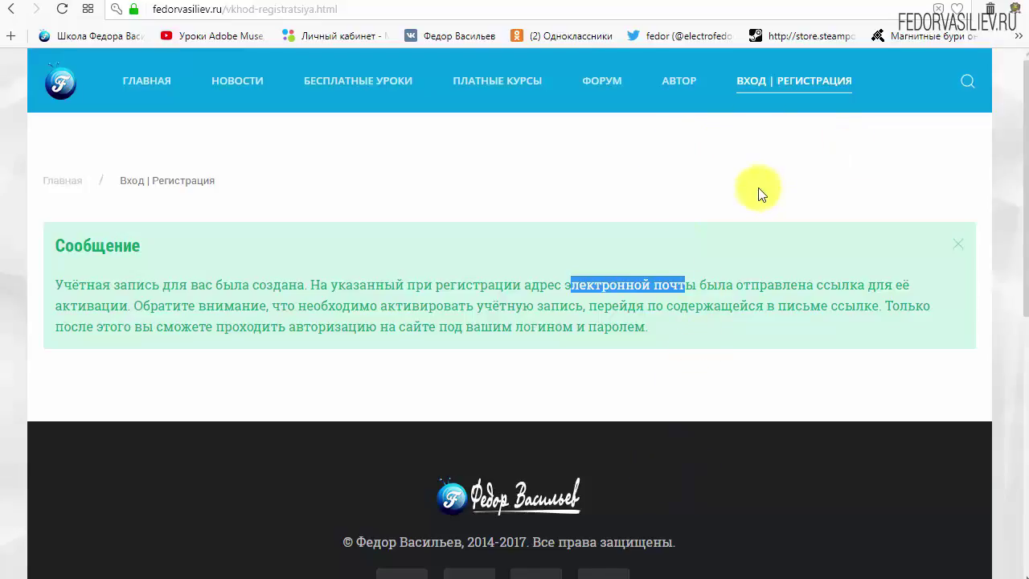
Log in via ВОЙТИ, then open 'Управления подписками' from the footer to view topic subscriptions.
left_click(765, 79)
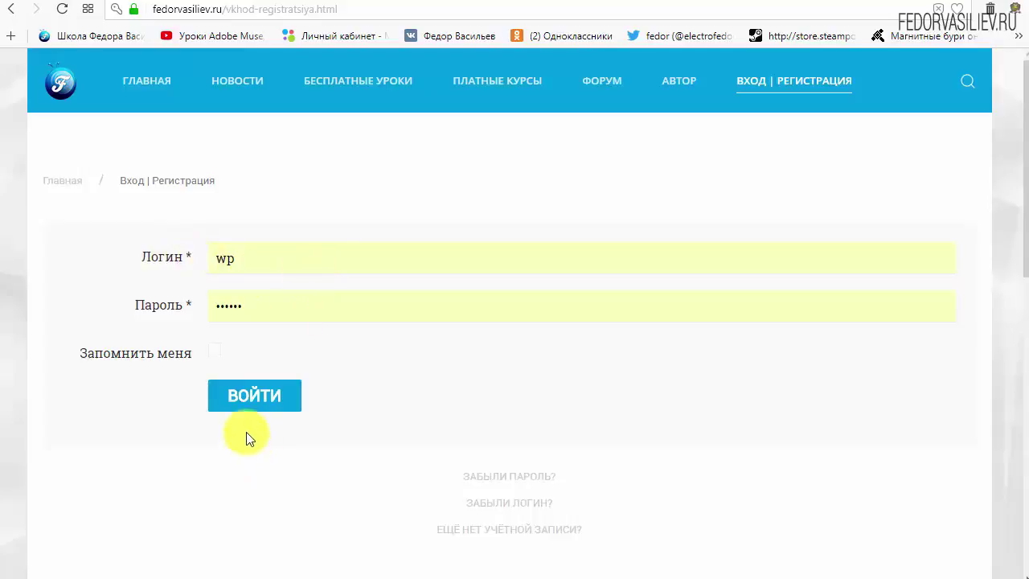
left_click(253, 395)
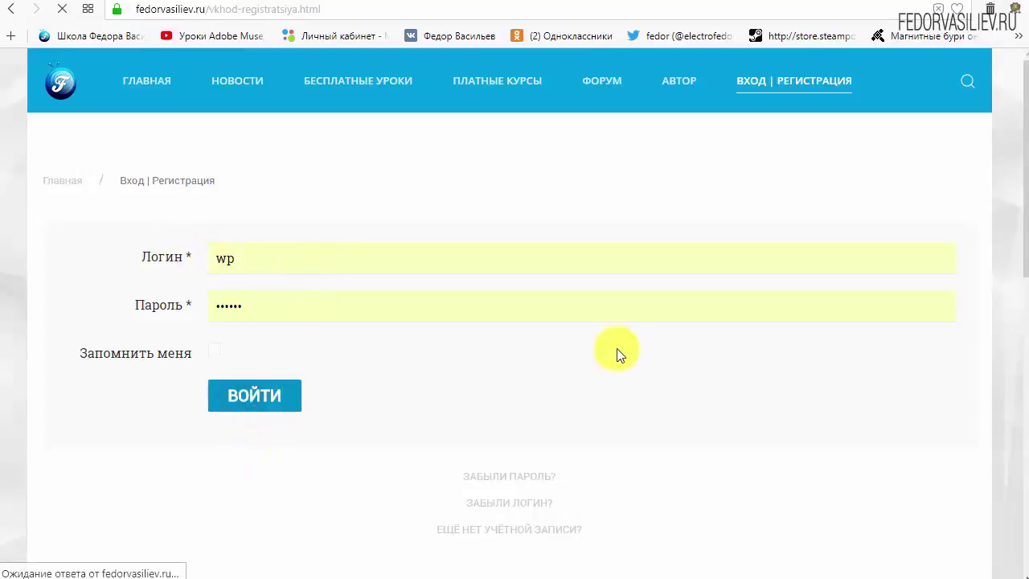
scroll(570, 282, "down", 7)
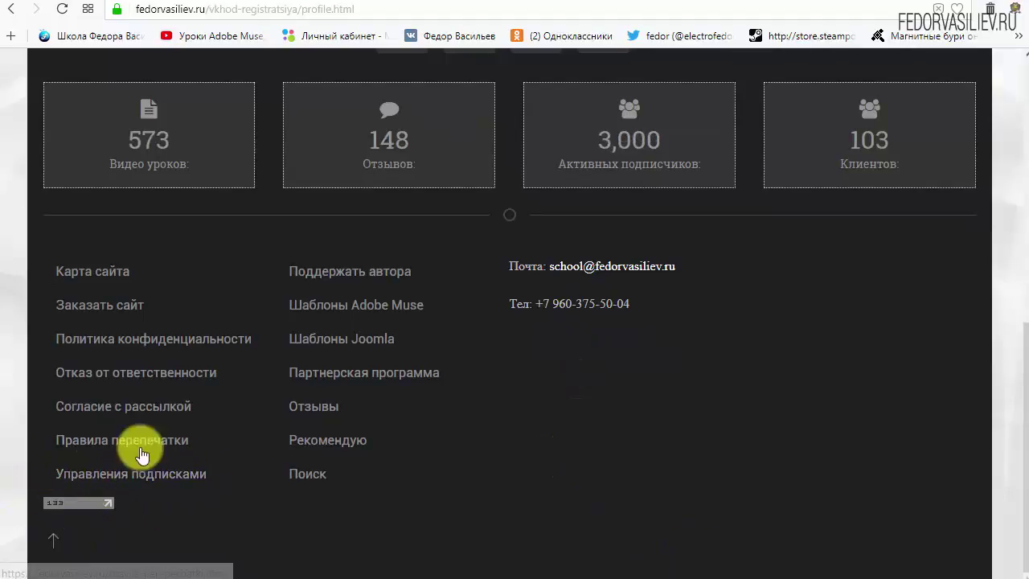
left_click(71, 473)
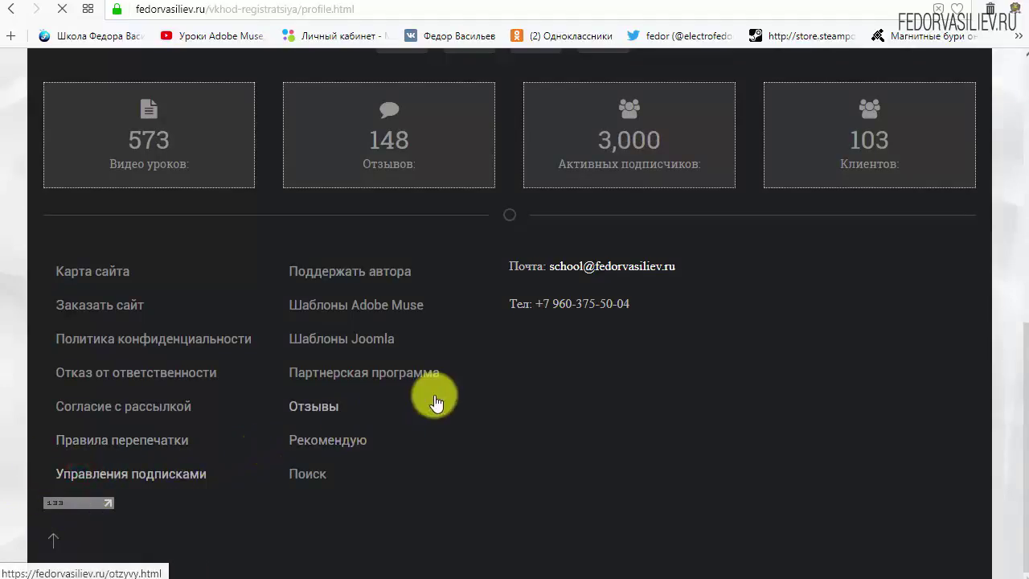
scroll(1026, 244, "down", 3)
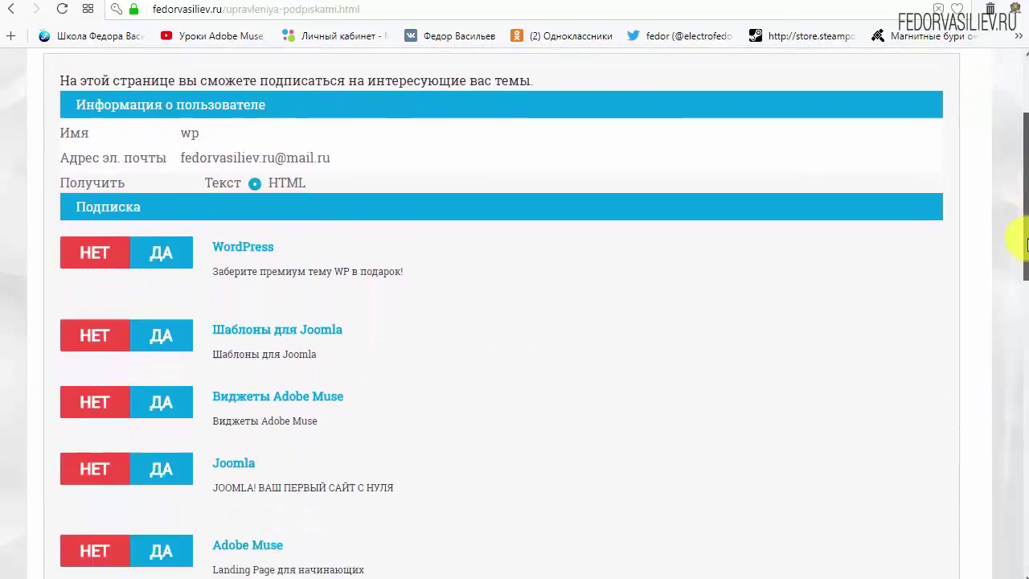
scroll(1026, 244, "down", 2)
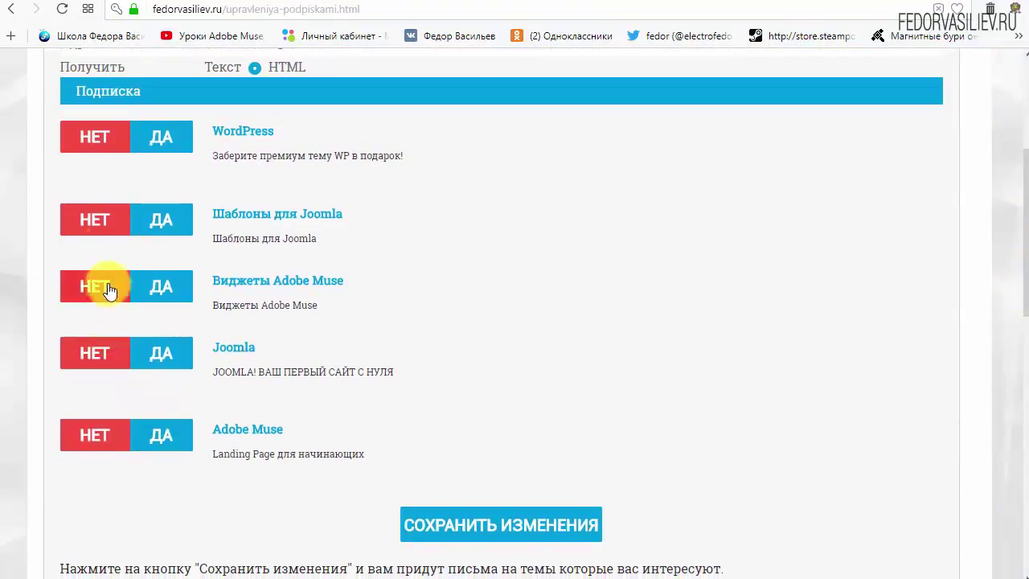